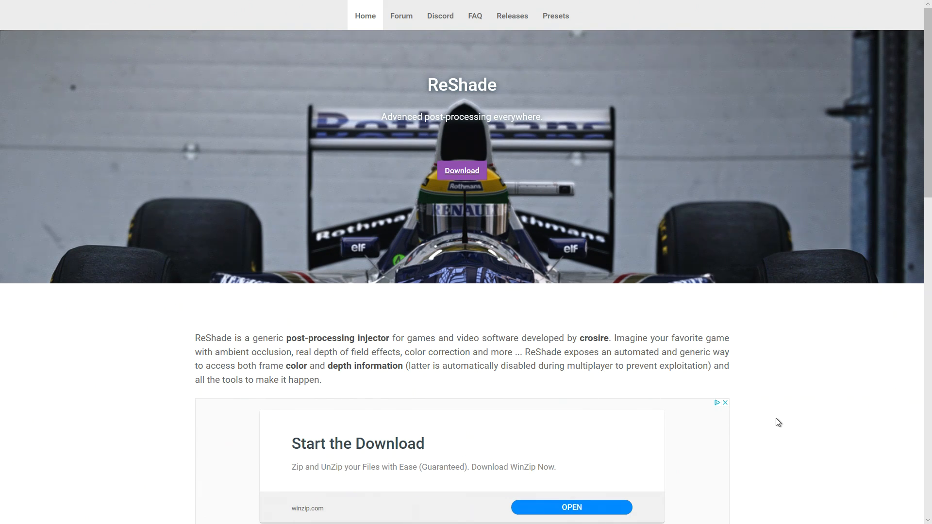
Review the ReShade home page down to its Download section and switch to the XP11 folder in File Explorer.
scroll(776, 413, "down", 2)
scroll(801, 402, "down", 5)
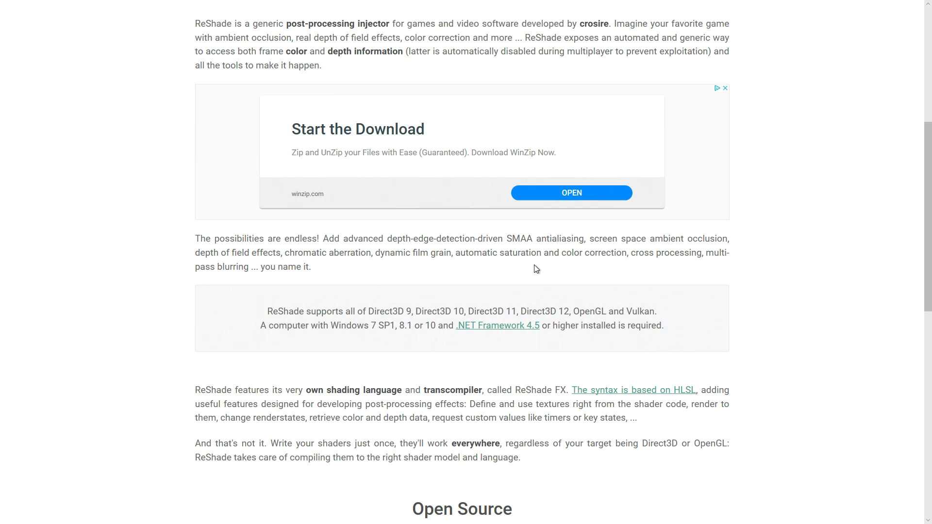
scroll(534, 269, "up", 2)
scroll(517, 241, "down", 10)
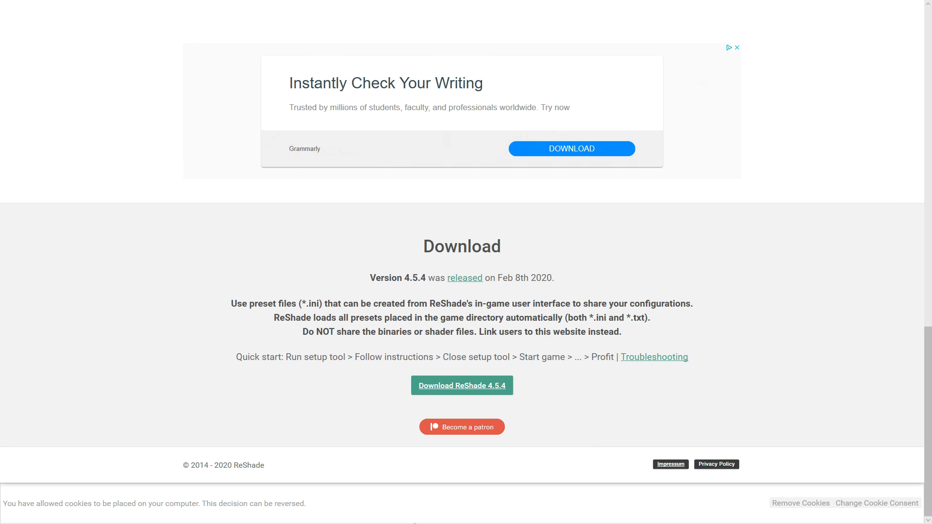
mouse_move(263, 522)
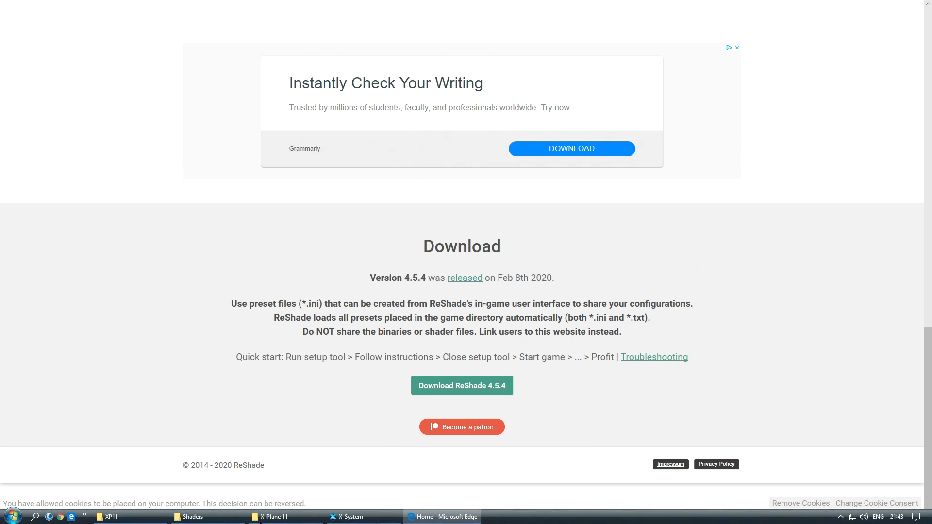
left_click(149, 521)
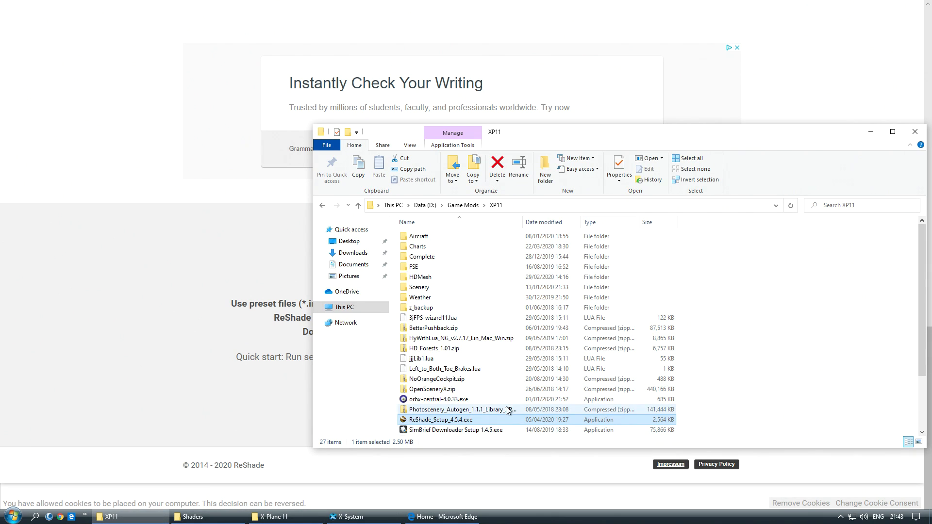
double_click(452, 420)
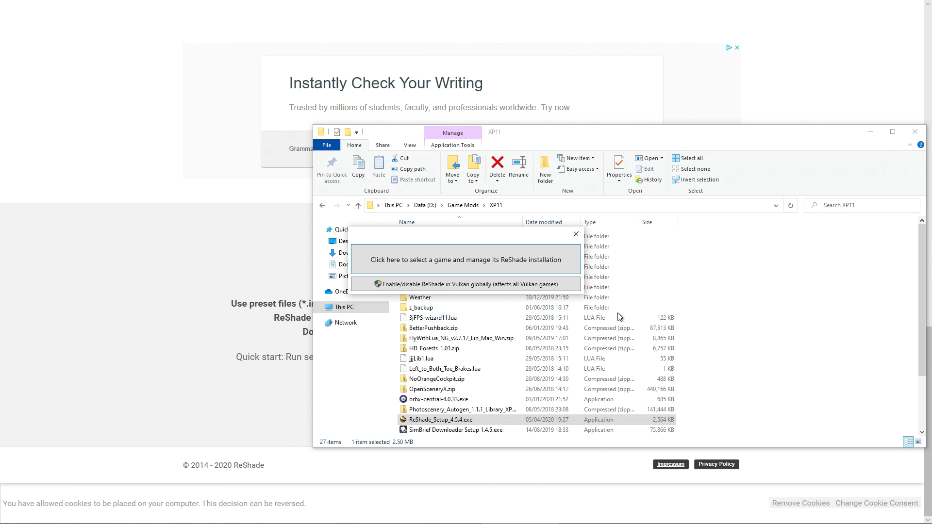
left_click(467, 265)
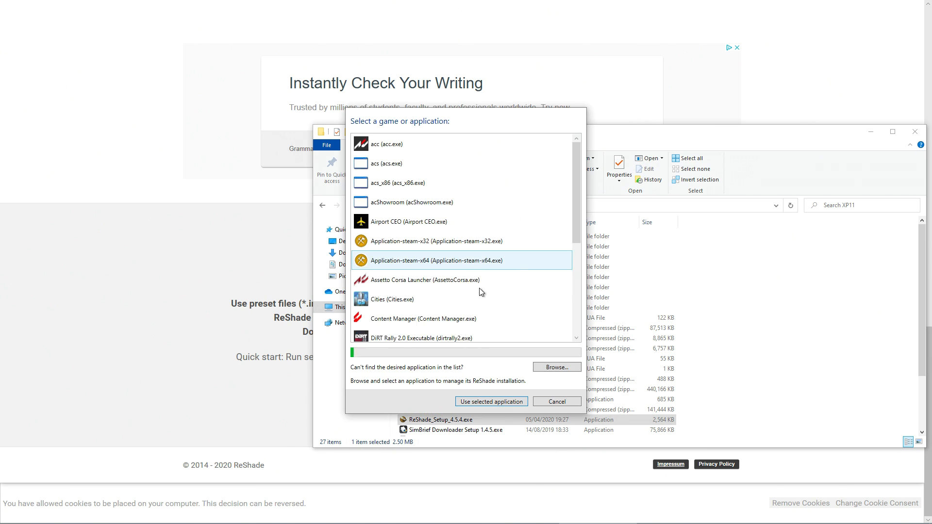
left_click(556, 368)
double_click(474, 322)
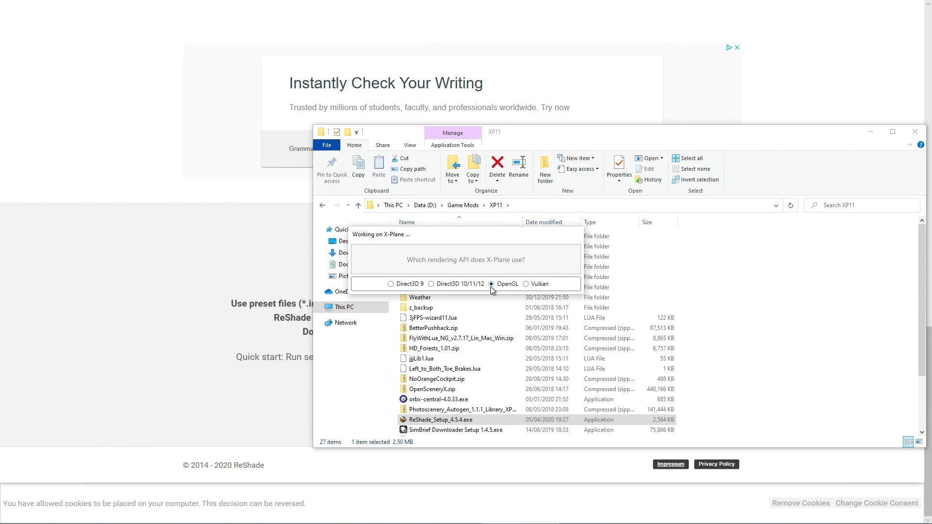
Inspect the X-Plane 11 installation folder for the reshade-shaders folder and the ReShade configuration and preset files.
left_click(275, 520)
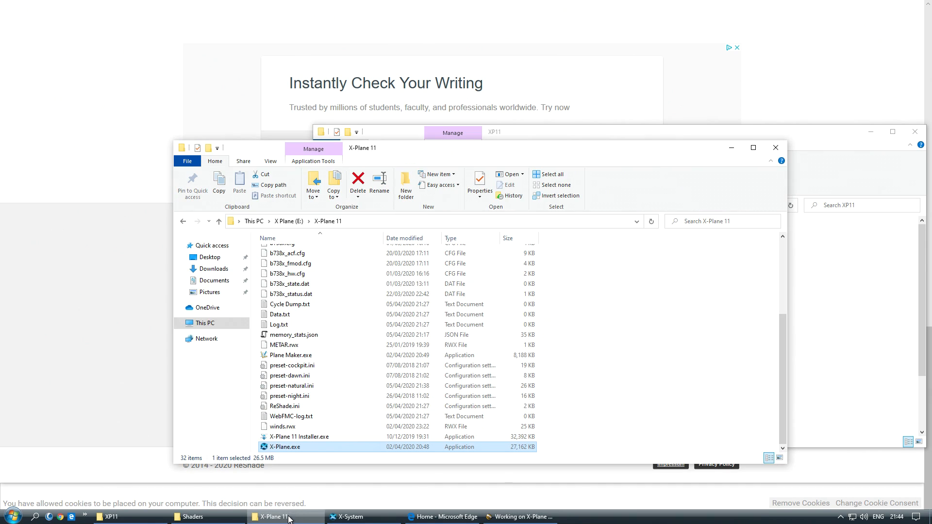
scroll(679, 369, "up", 3)
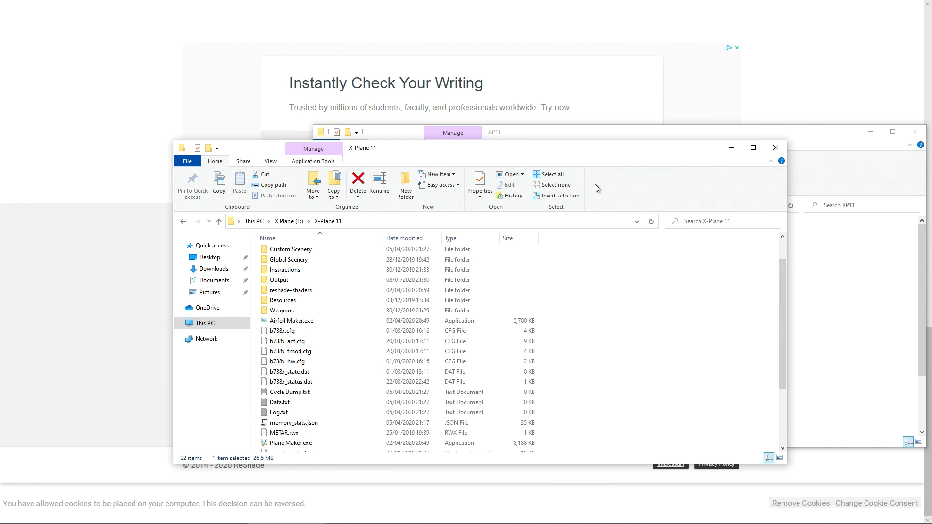
left_click(739, 150)
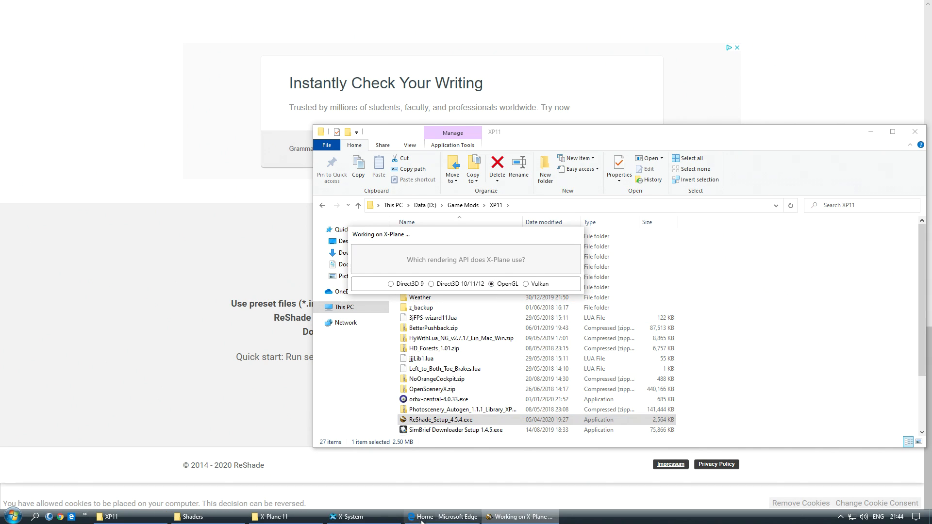
left_click(311, 521)
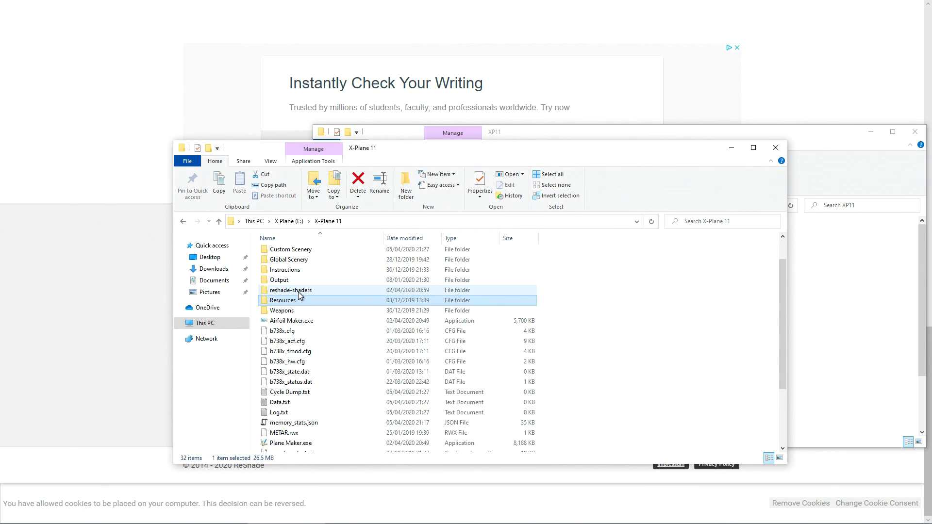
left_click(299, 293)
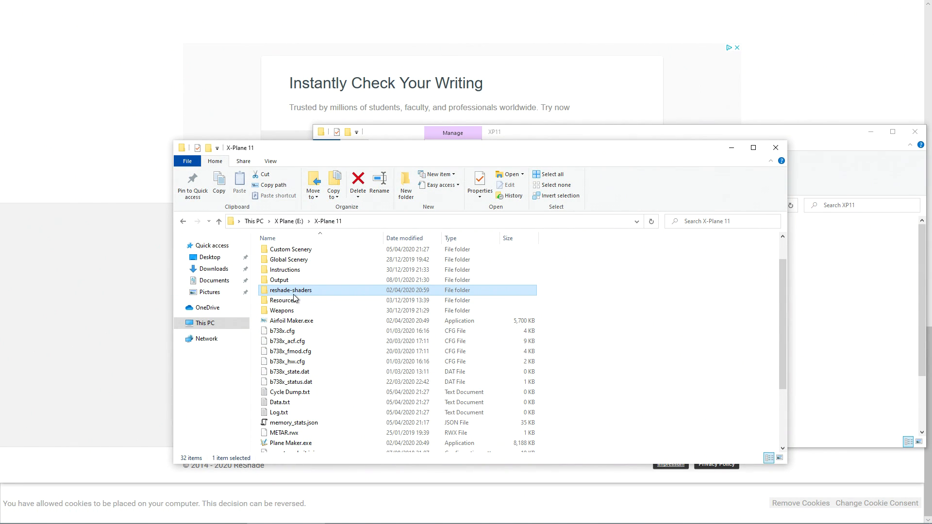
scroll(298, 294, "down", 3)
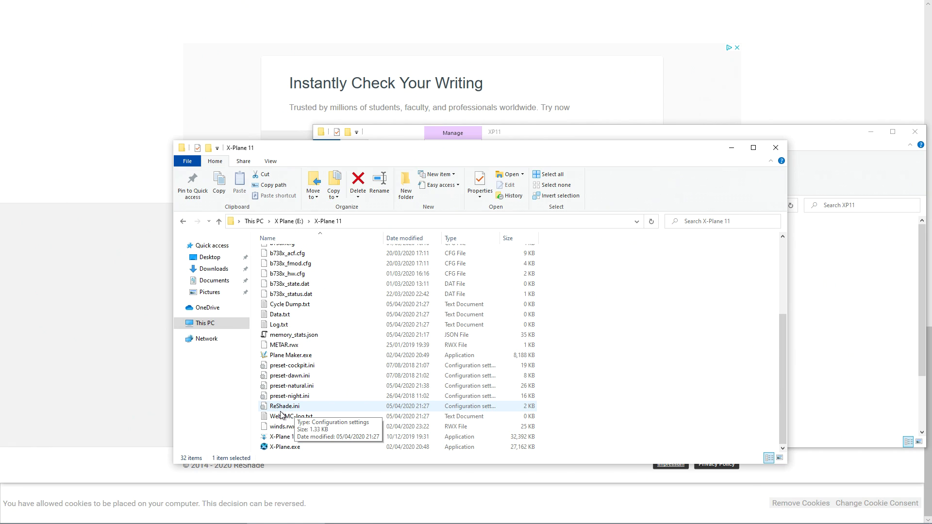
left_click(732, 147)
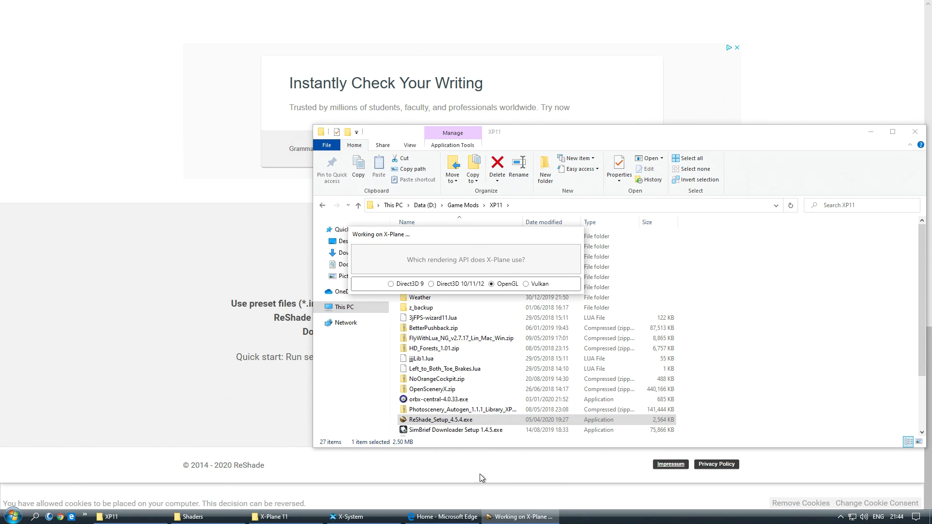
Restart ReShade_Setup_4.5.4.exe from the XP11 folder and enable ReShade in Vulkan globally.
right_click(520, 517)
left_click(515, 501)
double_click(456, 419)
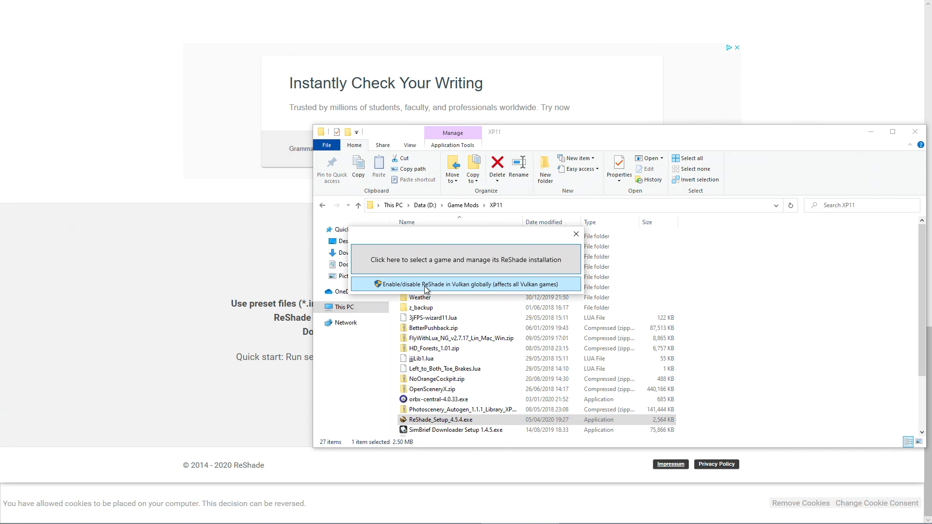
left_click(421, 286)
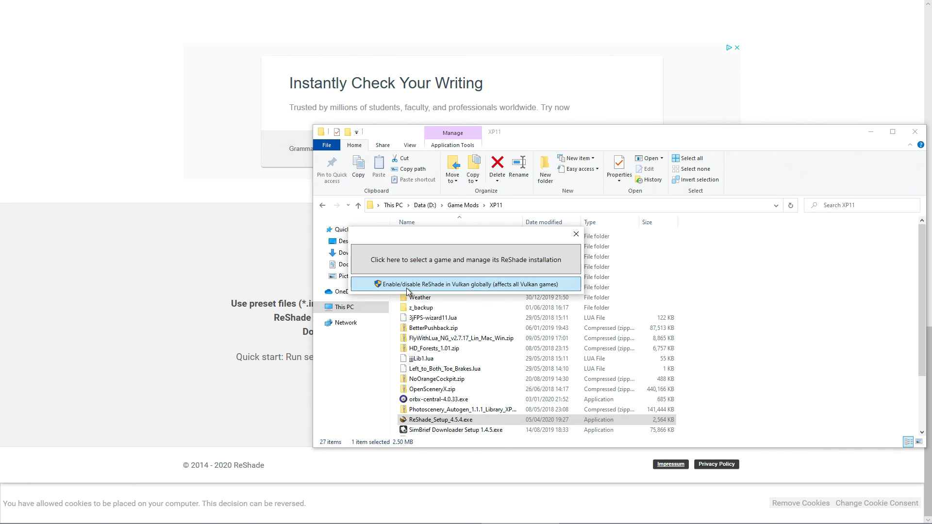
left_click(445, 331)
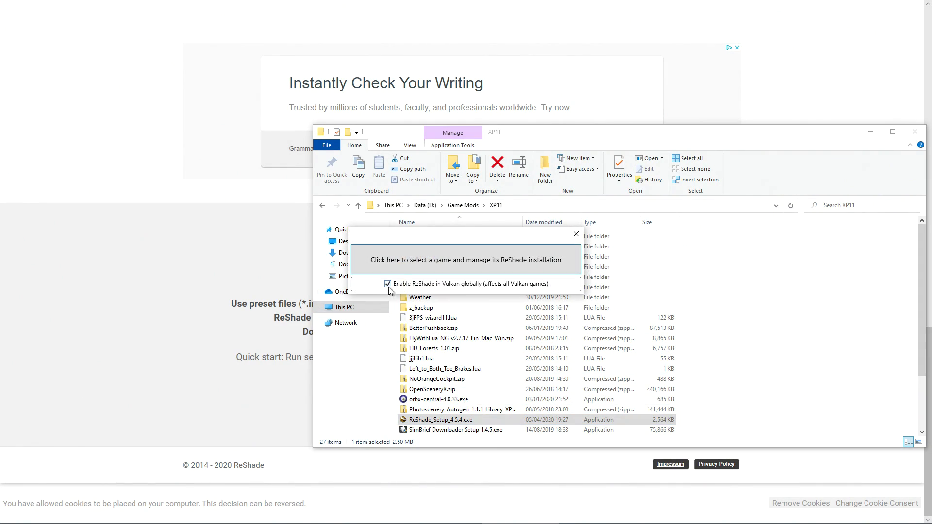
Browse to X-Plane.exe as the game for the ReShade installation and choose Vulkan as its rendering API.
left_click(415, 265)
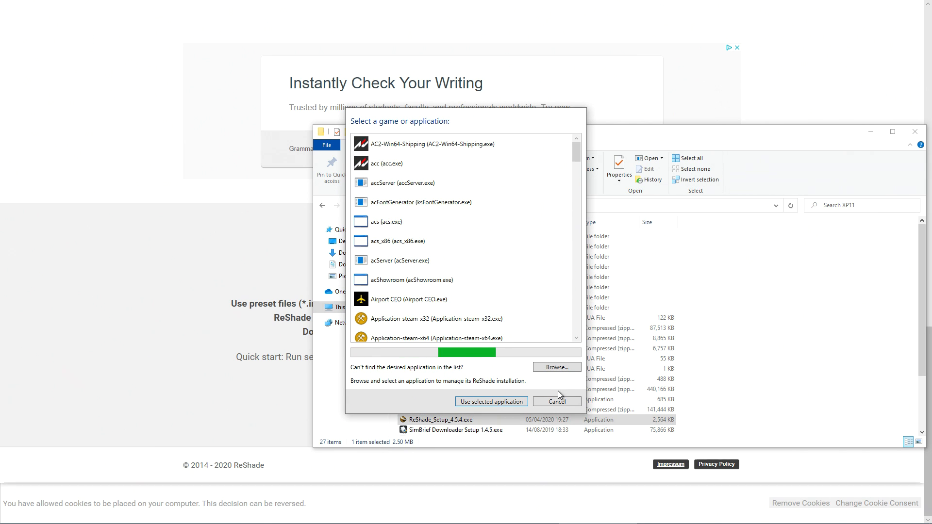
left_click(578, 369)
left_click(458, 314)
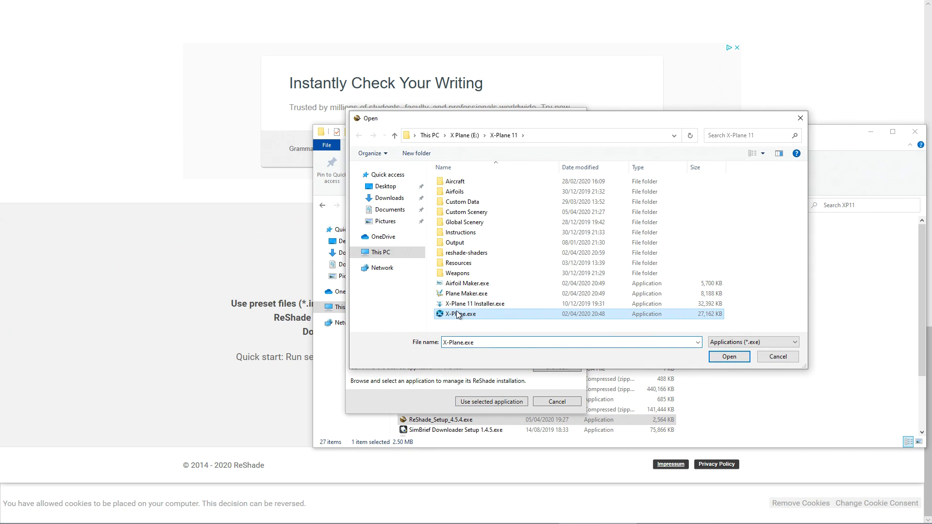
left_click(729, 357)
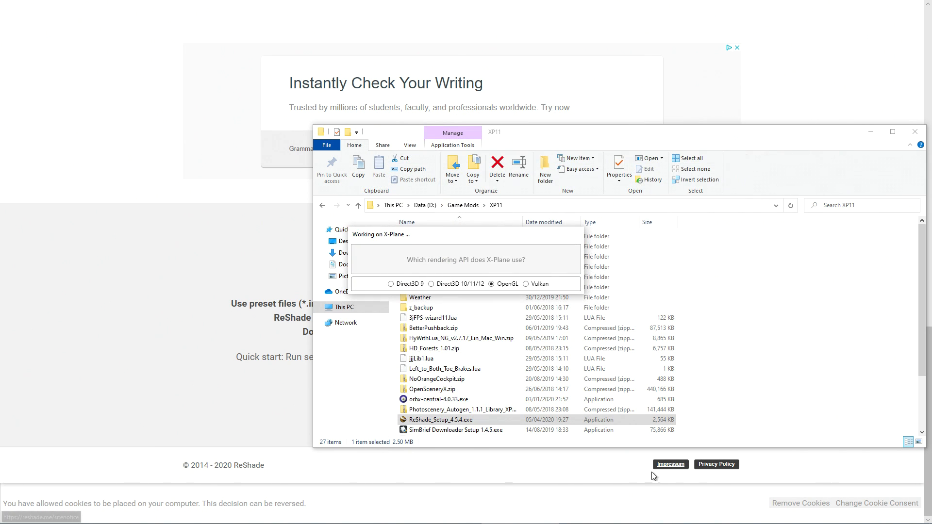
left_click(527, 285)
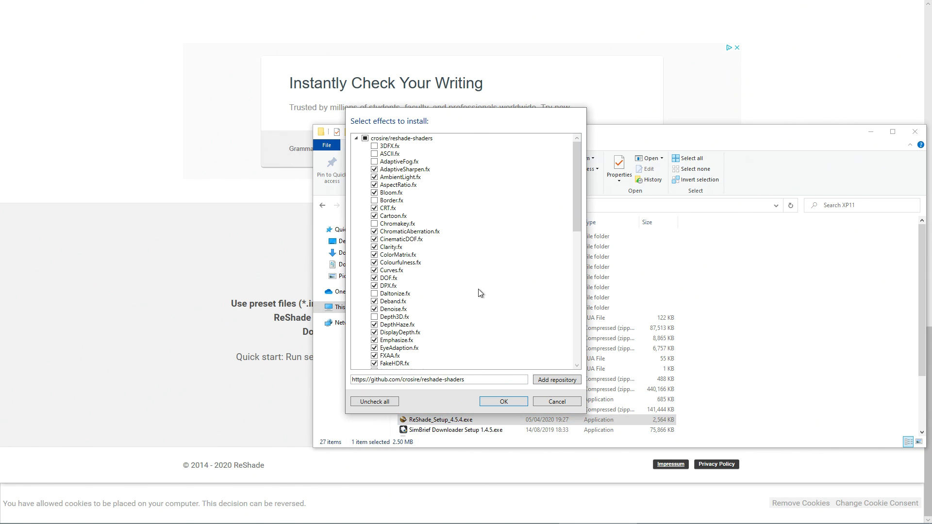
Review the crosire/reshade-shaders effects offered for installation, skip installing them and close the setup tool.
scroll(479, 240, "down", 3)
scroll(490, 237, "down", 11)
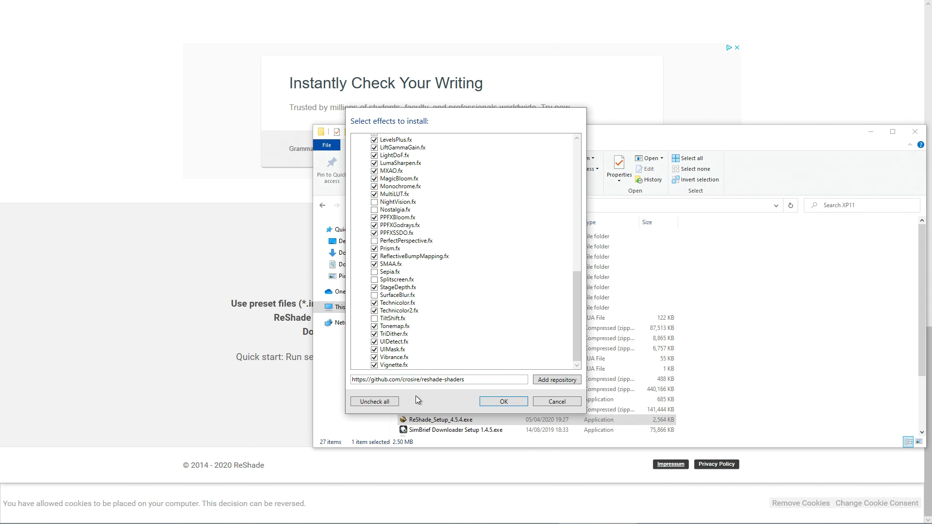
scroll(395, 332, "up", 7)
scroll(395, 332, "down", 7)
scroll(395, 332, "up", 13)
scroll(394, 264, "up", 2)
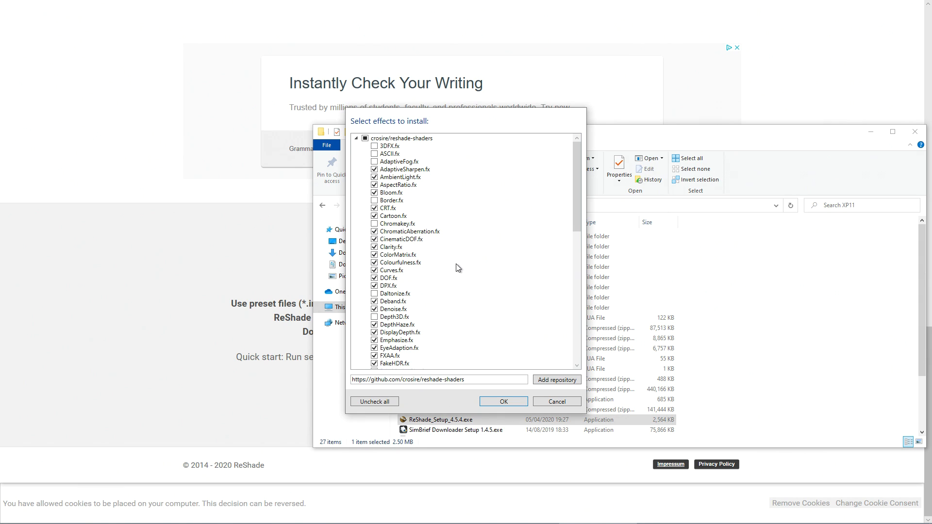
scroll(459, 273, "down", 3)
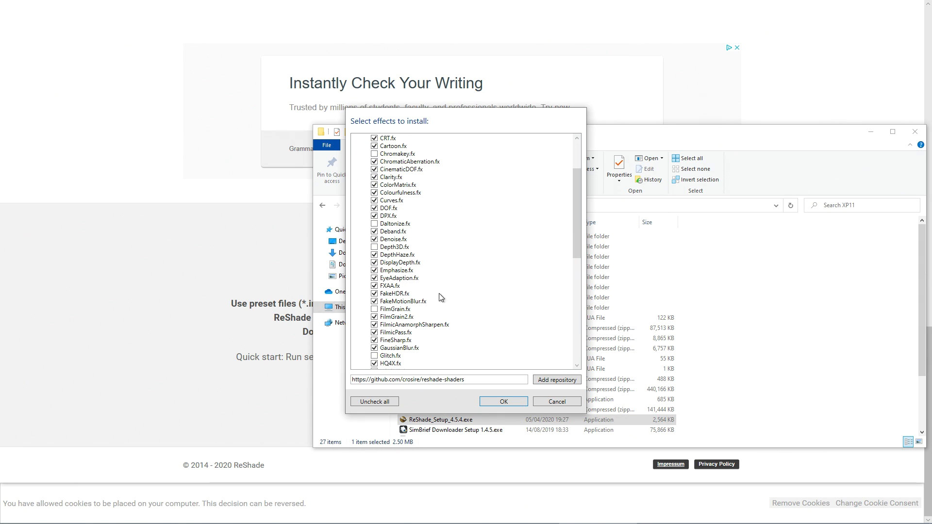
scroll(500, 325, "down", 1)
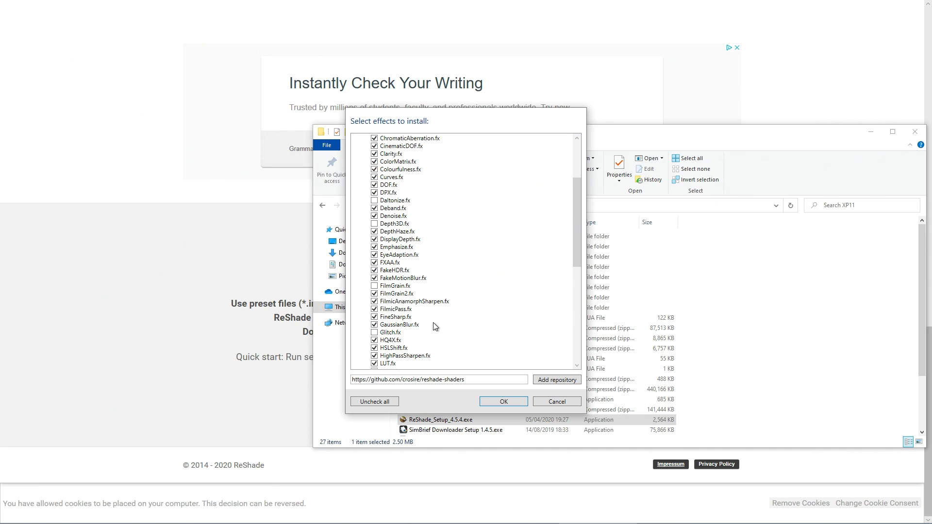
left_click(563, 403)
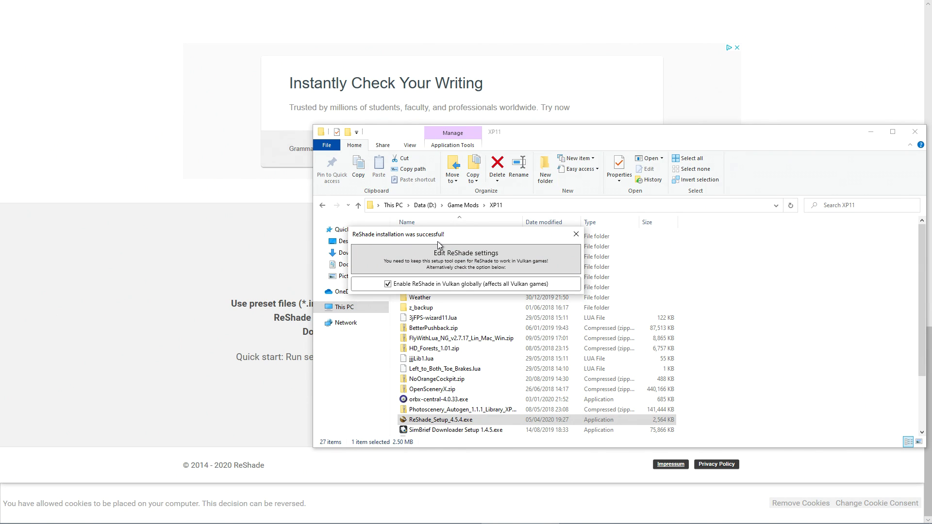
left_click(577, 237)
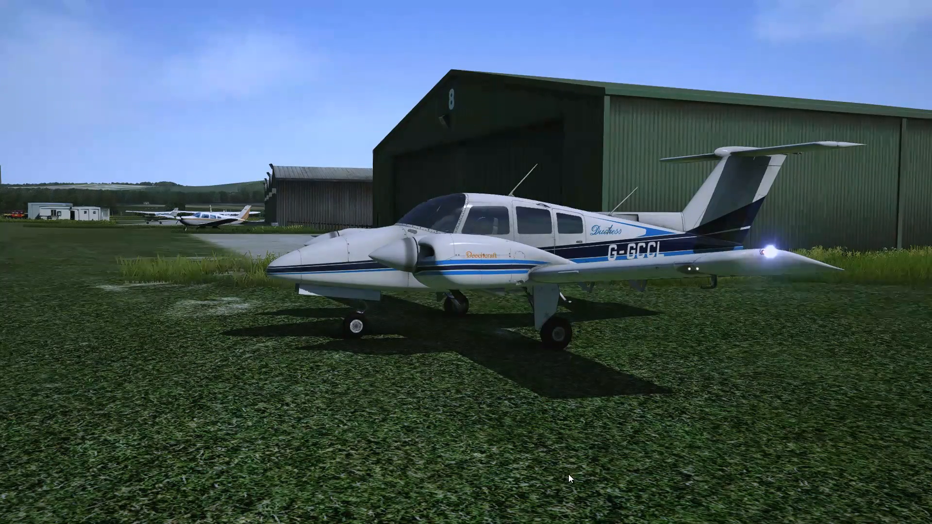
View the parked aircraft in X-Plane, open the ReShade overlay and move the active effects to the start of its effects list.
mouse_move(719, 438)
left_mouse_down()
mouse_move(709, 436)
mouse_move(742, 424)
mouse_move(749, 409)
mouse_move(695, 432)
mouse_move(722, 415)
mouse_move(727, 424)
mouse_move(734, 415)
mouse_move(729, 426)
left_mouse_up()
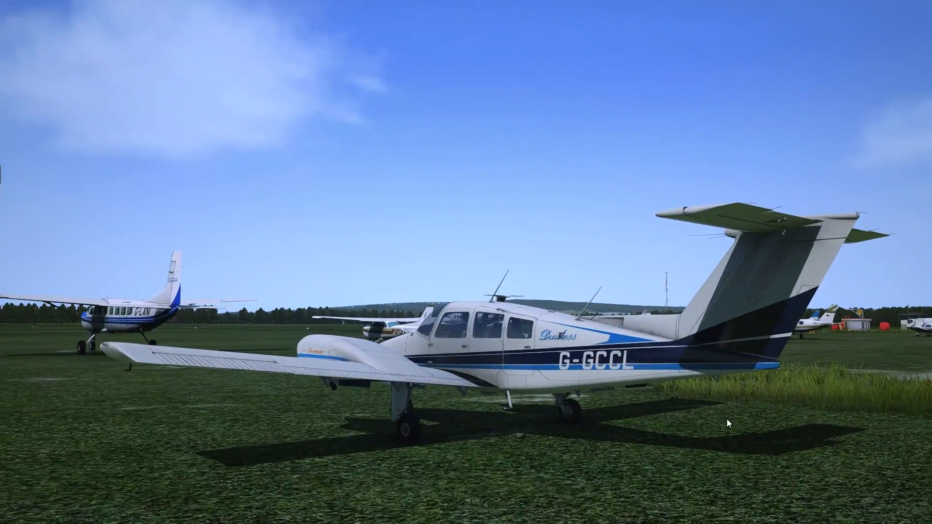
scroll(727, 424, "down", 3)
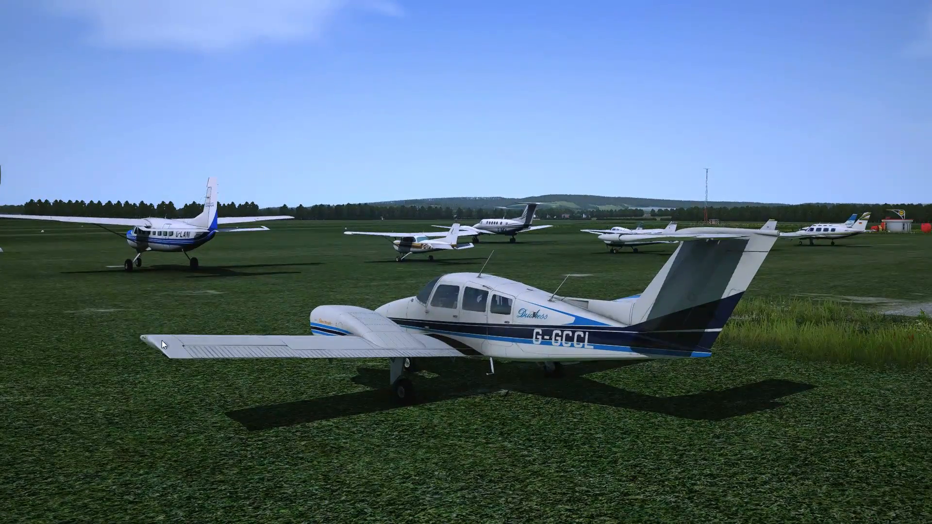
mouse_move(598, 374)
left_mouse_down()
mouse_move(593, 360)
mouse_move(602, 361)
left_mouse_up()
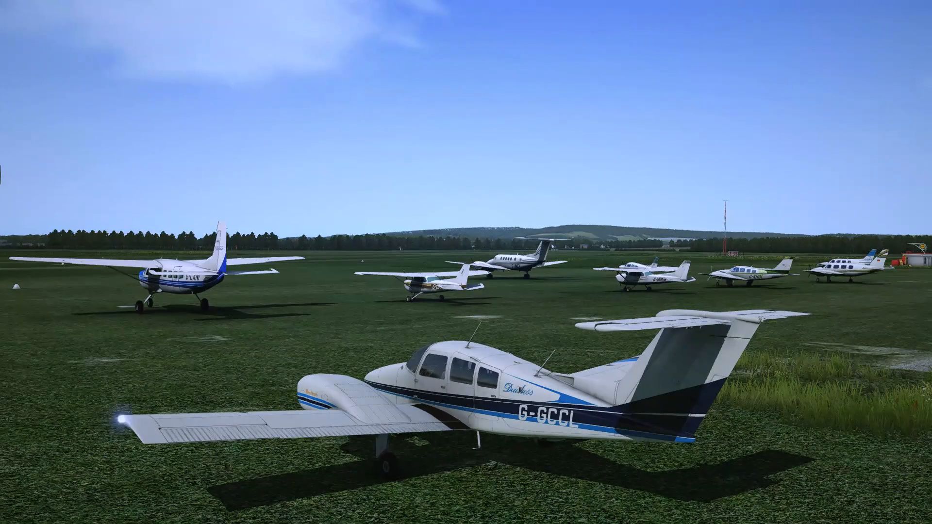
key("Home")
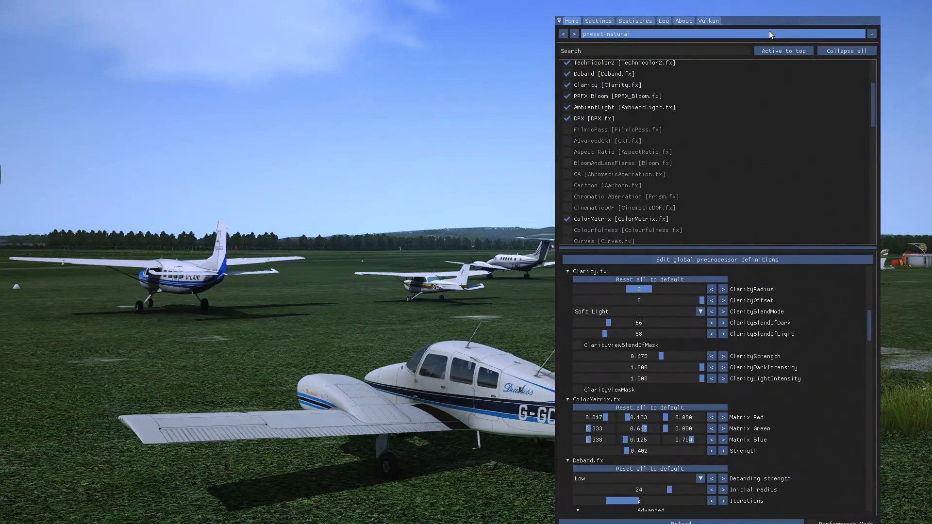
mouse_move(769, 19)
left_mouse_down()
mouse_move(768, 9)
mouse_move(773, 20)
left_mouse_up()
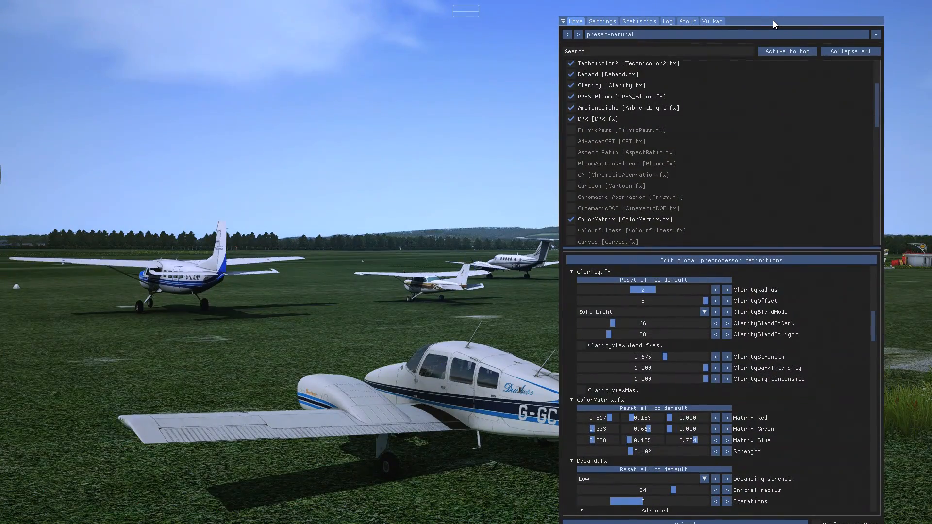
scroll(779, 174, "up", 3)
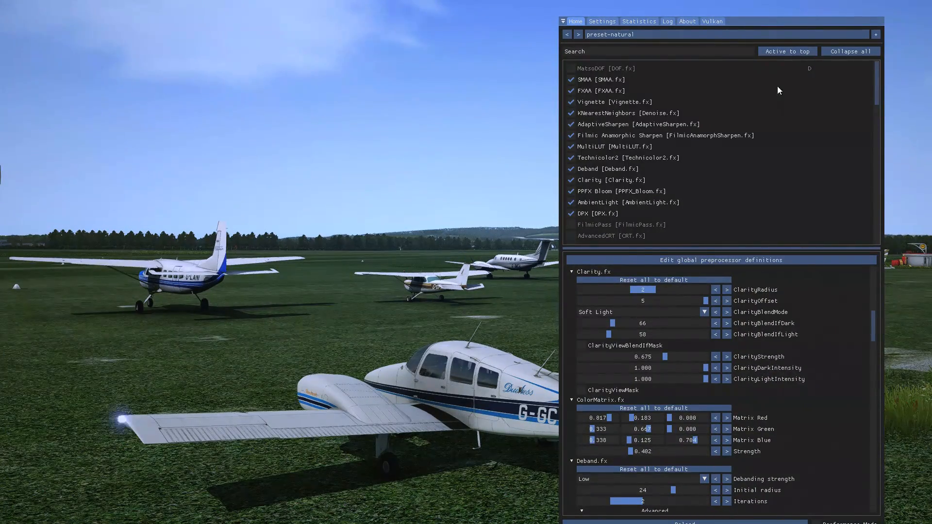
left_click(809, 50)
Show the ReShade overlay settings and toggle the effects several times to compare the picture with and without them.
left_click(613, 22)
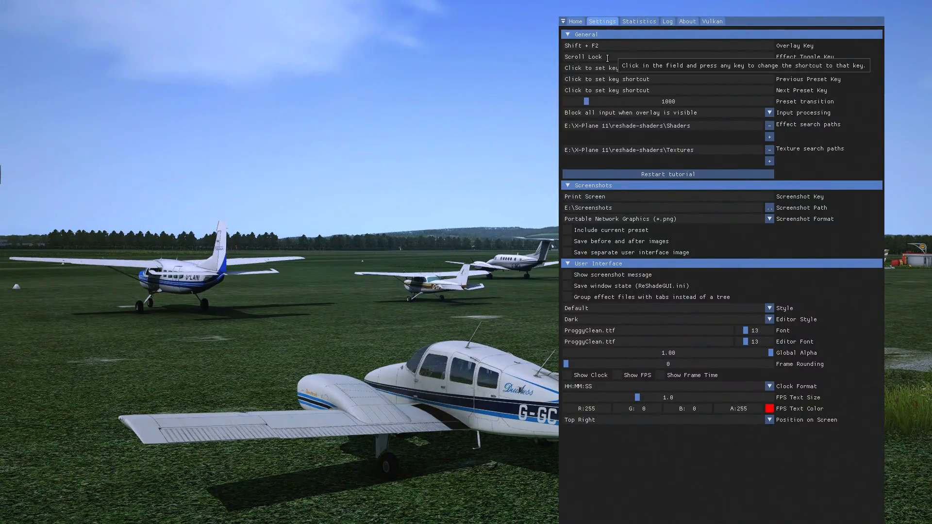
key("Scroll_Lock")
key("Scroll_Lock")
key("Scroll_Lock")
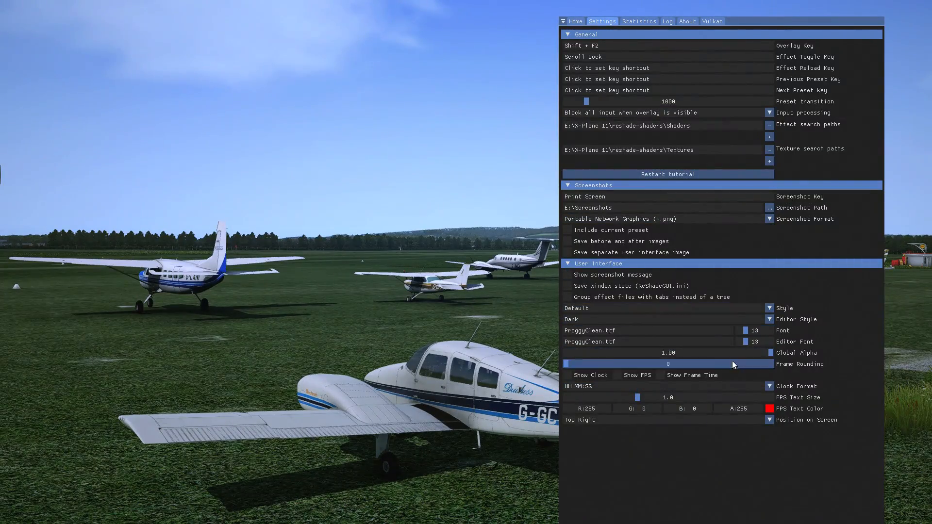
Try the Light, Custom Simple, Solarized Dark and Solarized Light interface styles on the ReShade overlay.
left_click(714, 308)
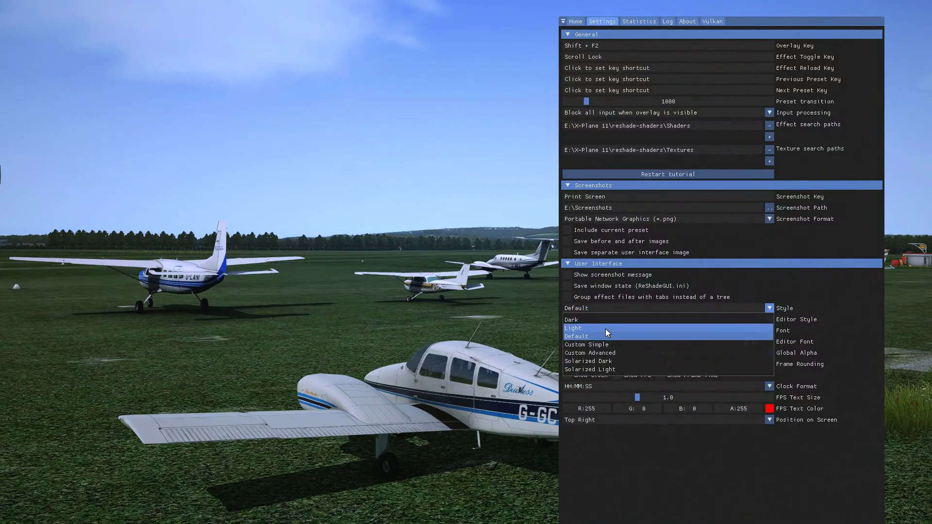
left_click(605, 328)
left_click(610, 308)
left_click(600, 344)
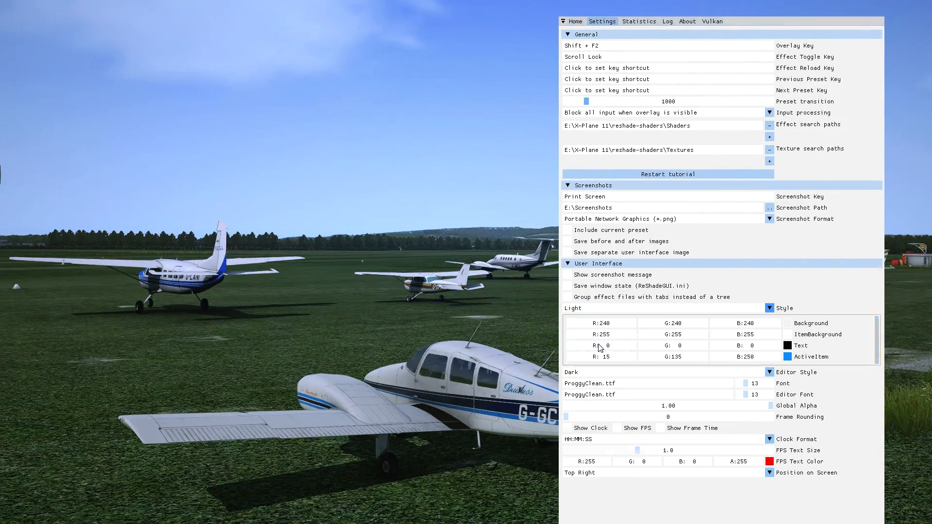
left_click(612, 308)
left_click(608, 365)
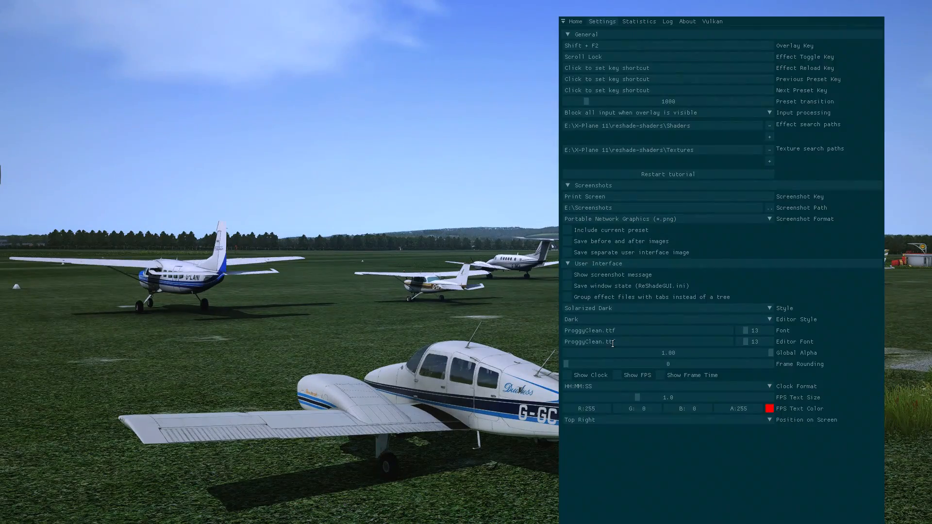
left_click(623, 309)
left_click(604, 361)
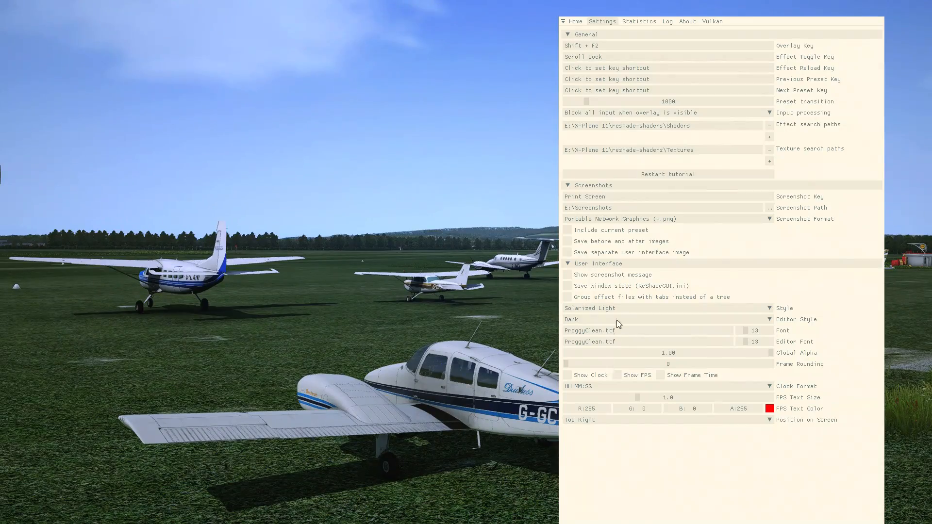
left_click(621, 308)
left_click(597, 329)
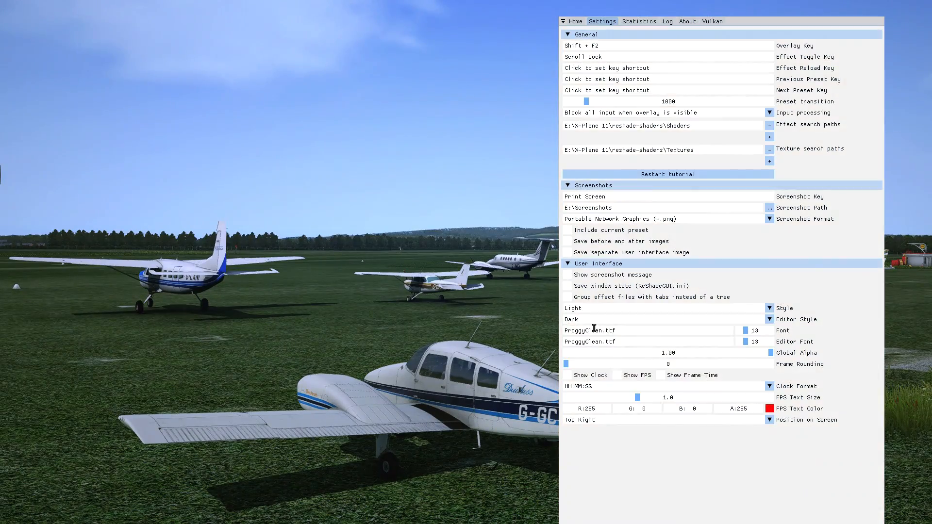
Set the overlay's interface style to Dark and return to the effects list.
left_click(597, 308)
left_click(590, 323)
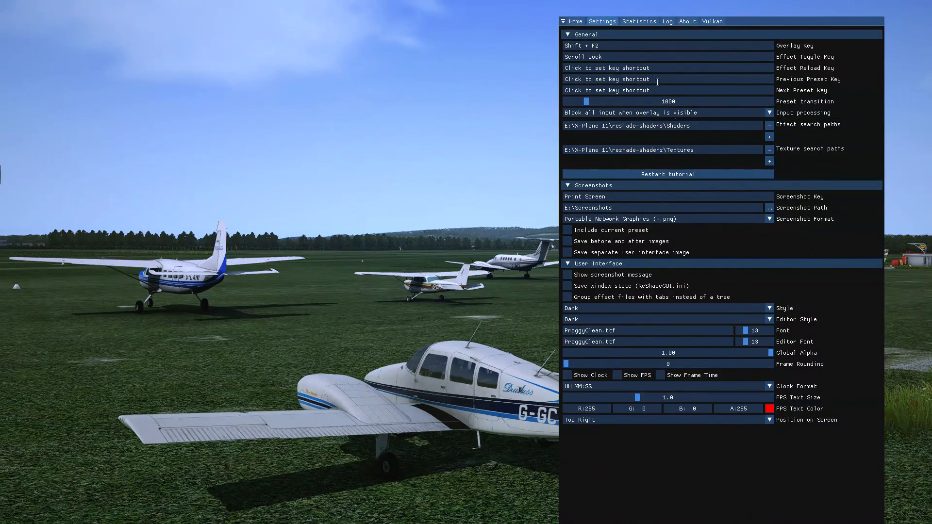
left_click(573, 23)
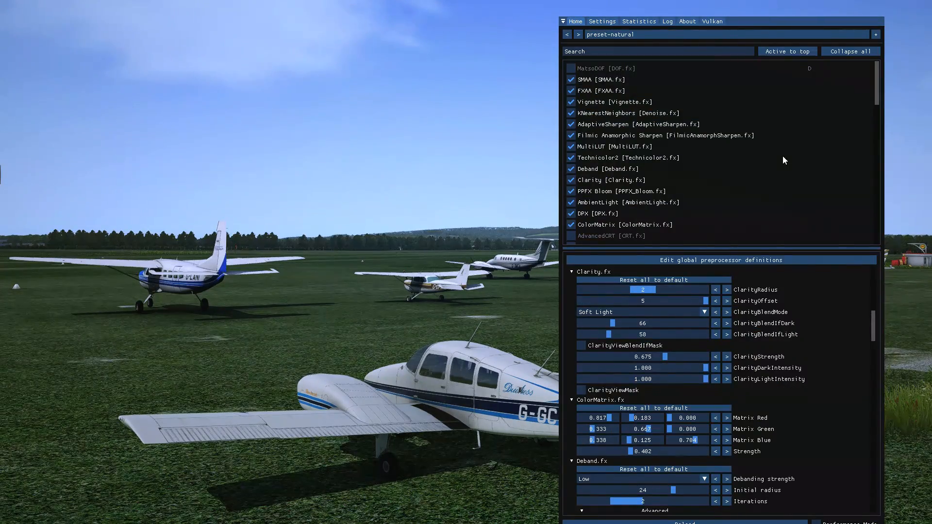
Enable the Vibrance effect in the preset-natural preset and move the active effects to the start of the list.
scroll(780, 158, "down", 1)
scroll(777, 165, "up", 1)
scroll(694, 155, "down", 10)
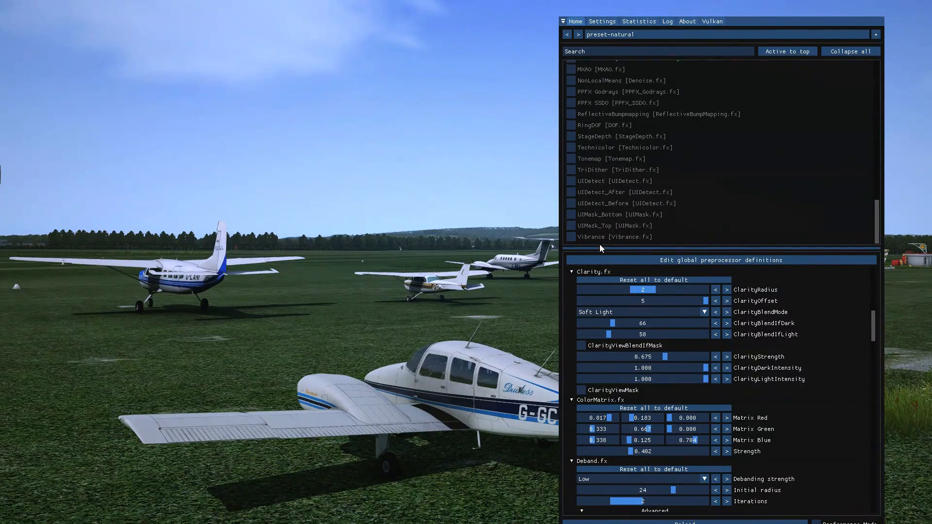
left_click(573, 238)
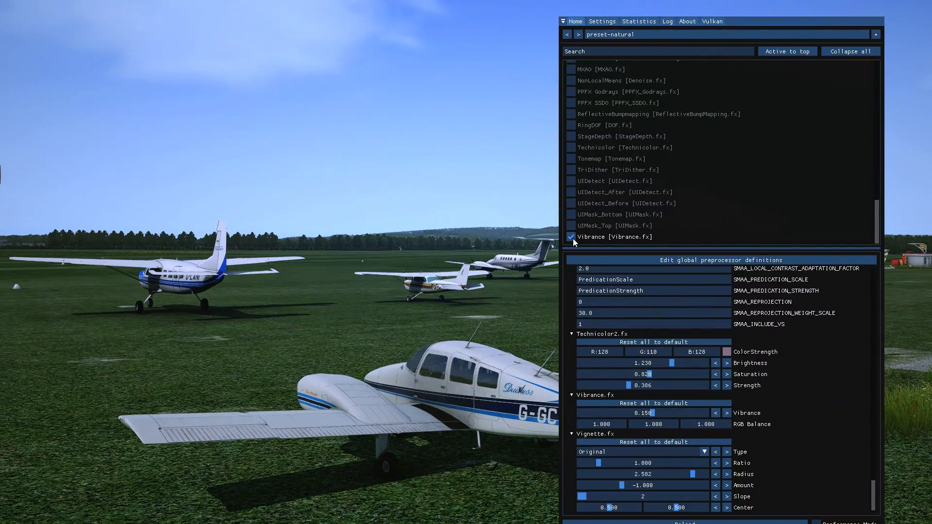
left_click(803, 49)
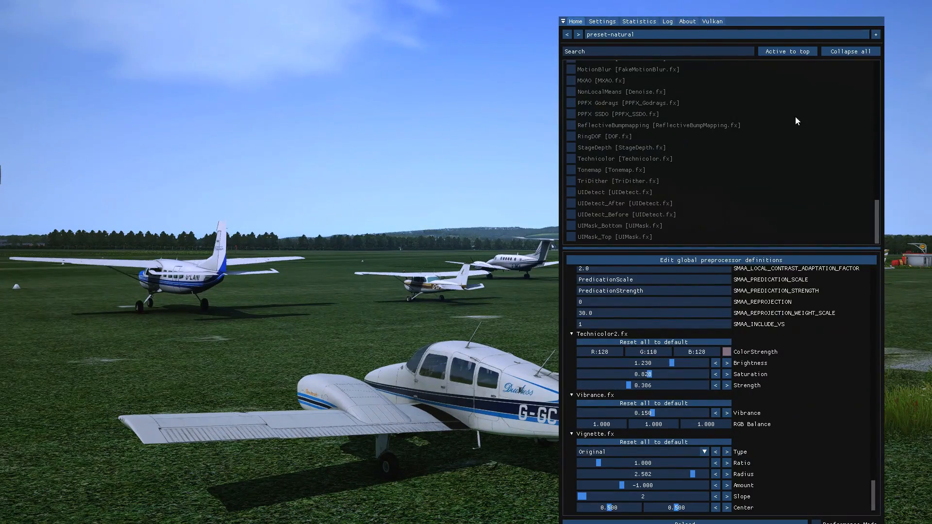
scroll(728, 155, "up", 10)
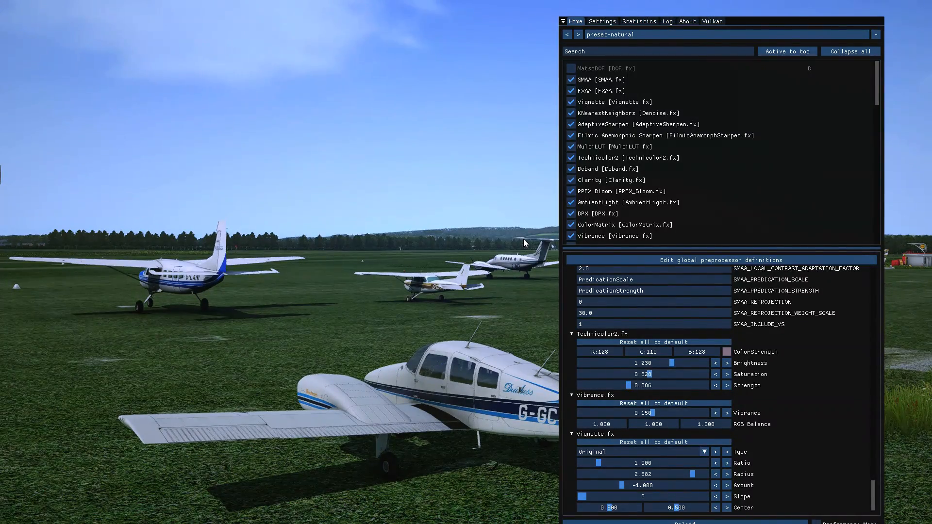
Close the overlay, show the frame-rate read-out and toggle the effects repeatedly to compare picture and performance.
key("Home")
key("ctrl+f")
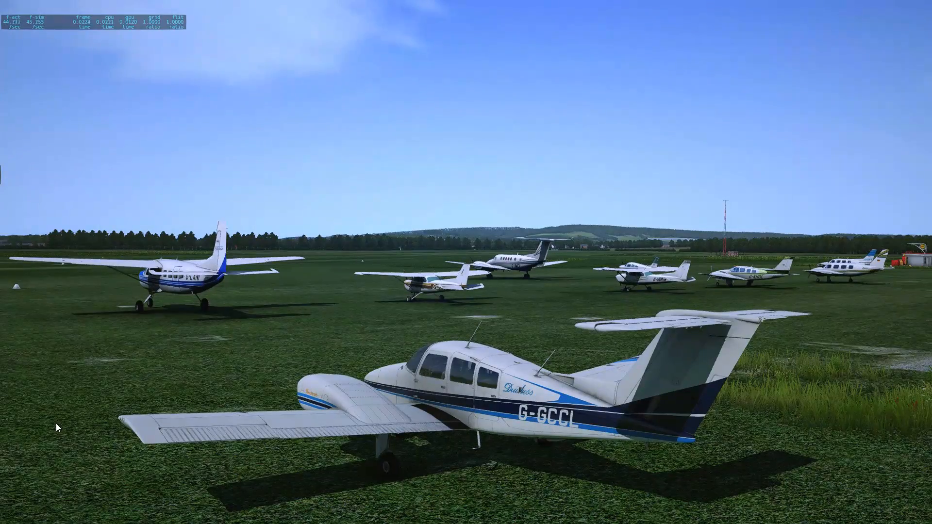
key("End")
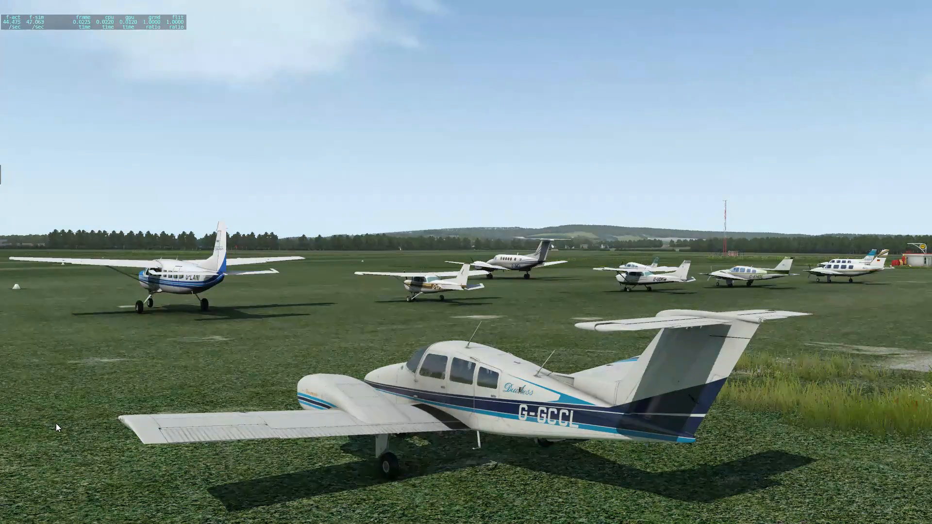
key("End")
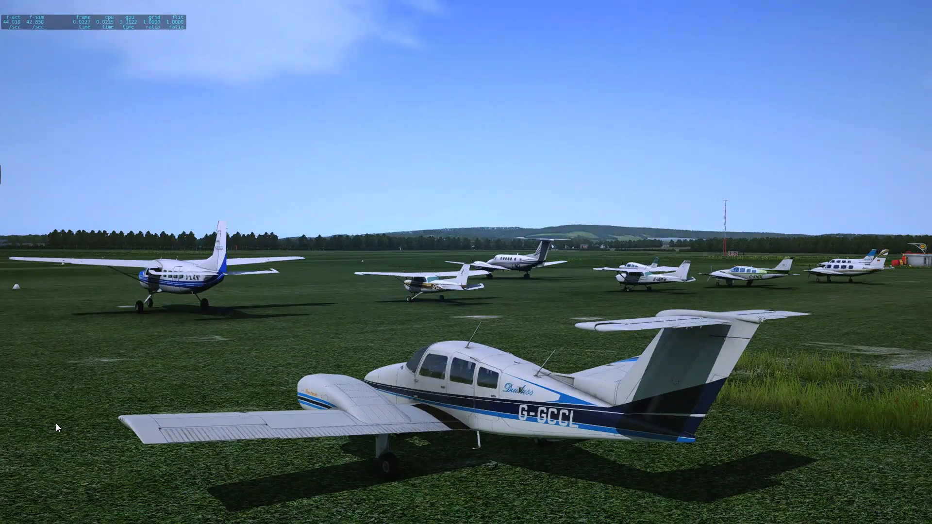
key("End")
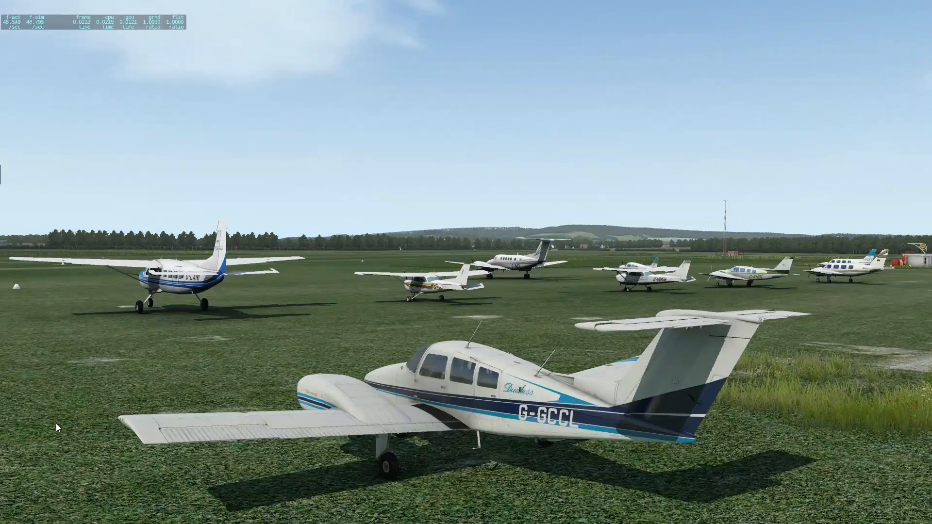
key("End")
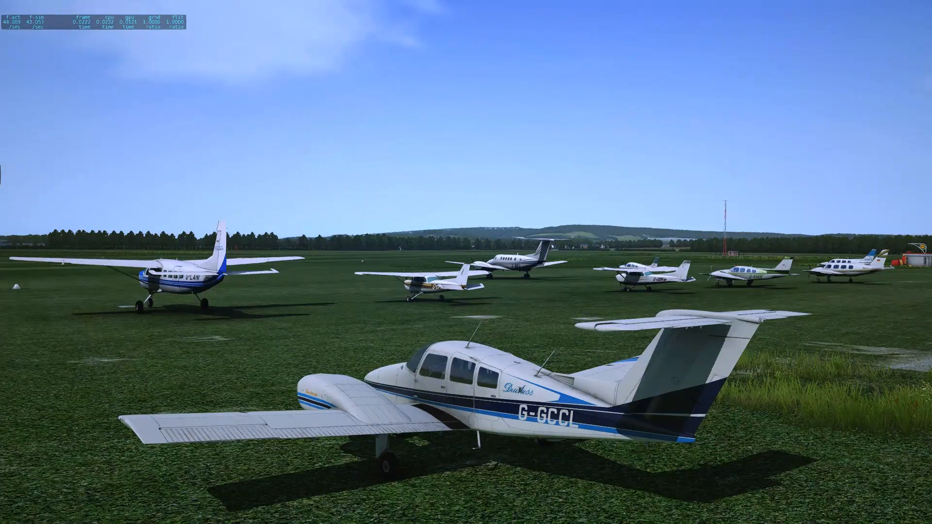
key("End")
key("End")
Reframe the external view closer to the Duchess from a low rear angle and hide the frame-rate read-out.
key("Home")
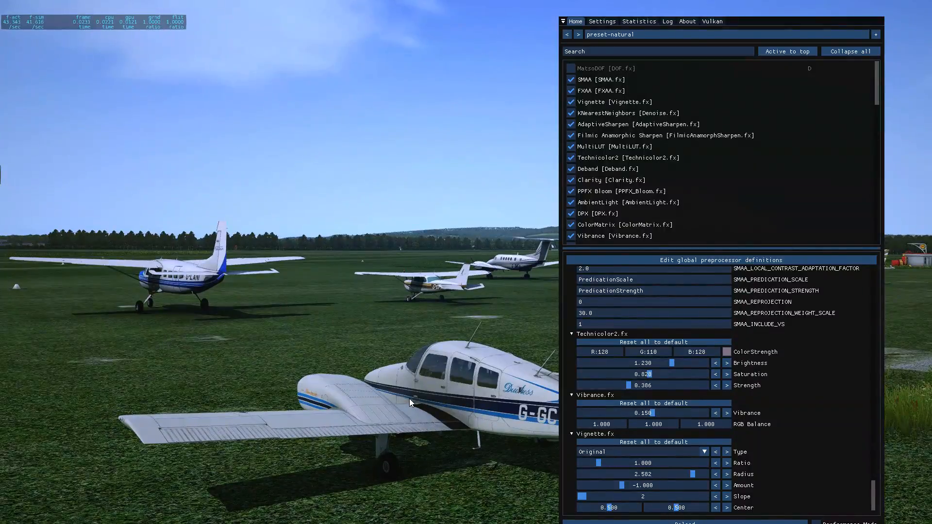
key("Home")
left_click_drag(410, 398, 443, 459)
left_click_drag(458, 383, 439, 368)
scroll(456, 363, "up", 2)
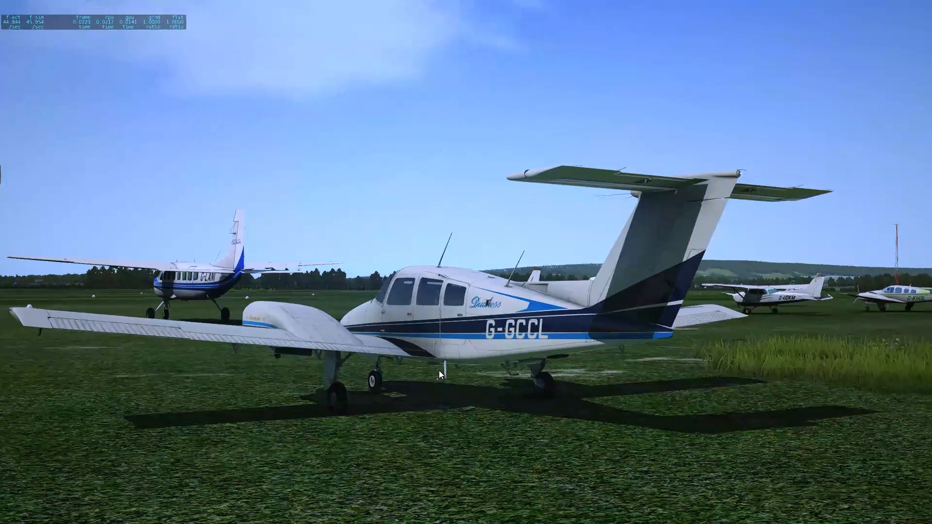
key("ctrl+shift+f")
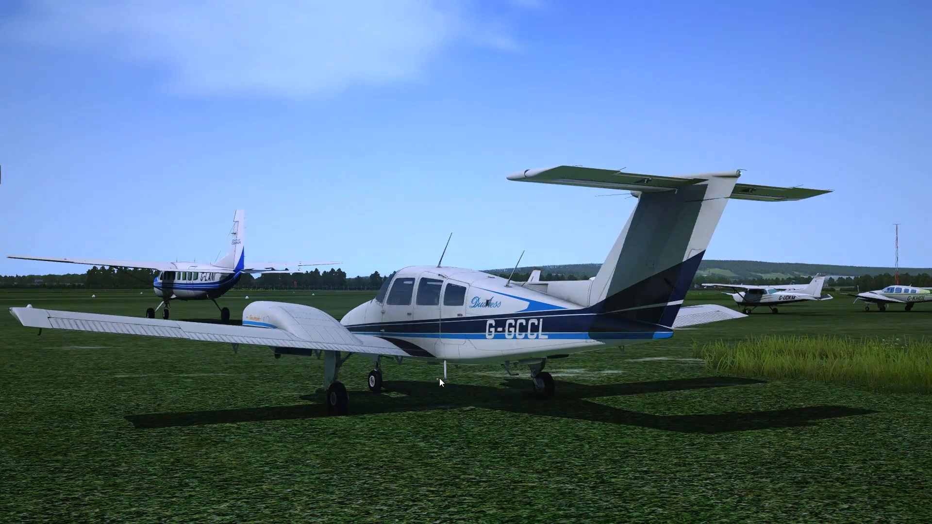
Open the ReShade overlay, move it clear of the aircraft's tail and enlarge its effects list.
key("Home")
left_click_drag(759, 23, 297, 16)
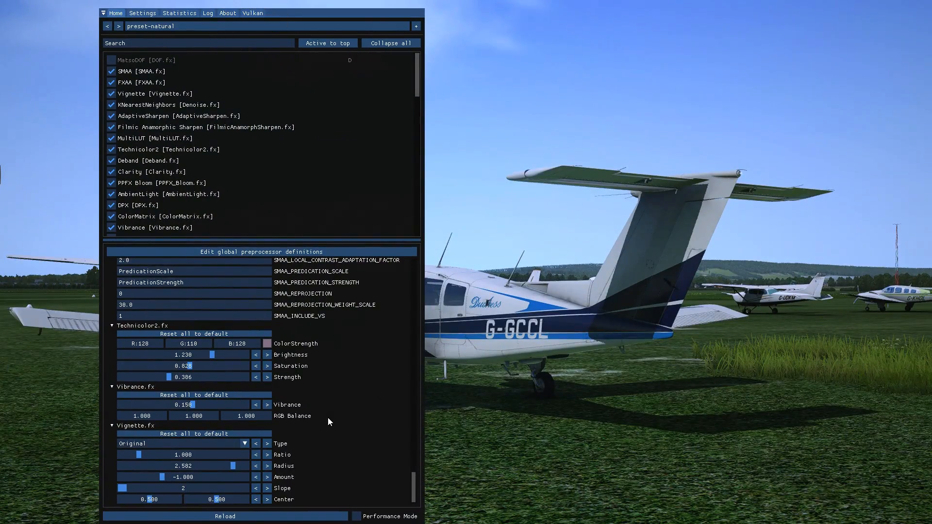
left_click_drag(295, 8, 237, 36)
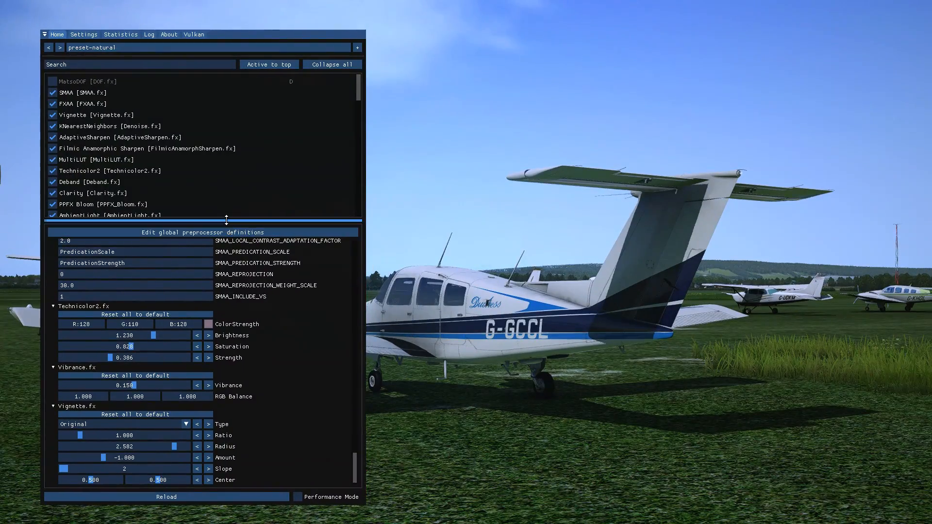
left_click_drag(227, 219, 226, 297)
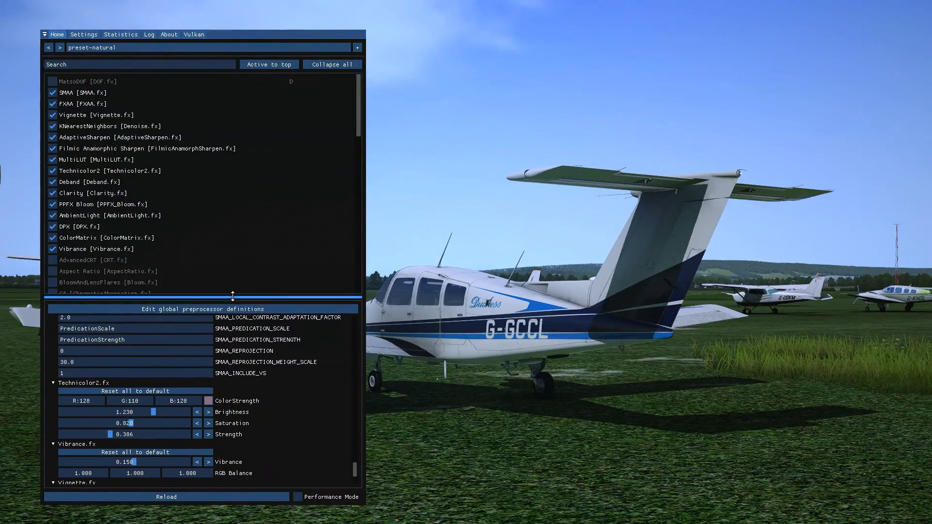
Disable every active effect in the list, from Vibrance through to SMAA.
left_click(52, 249)
left_click(53, 238)
left_click(53, 227)
left_click(53, 215)
left_click(53, 204)
left_click(53, 194)
left_click(53, 182)
left_click(53, 171)
left_click(53, 160)
left_click(53, 149)
left_click(52, 138)
left_click(53, 127)
left_click(52, 115)
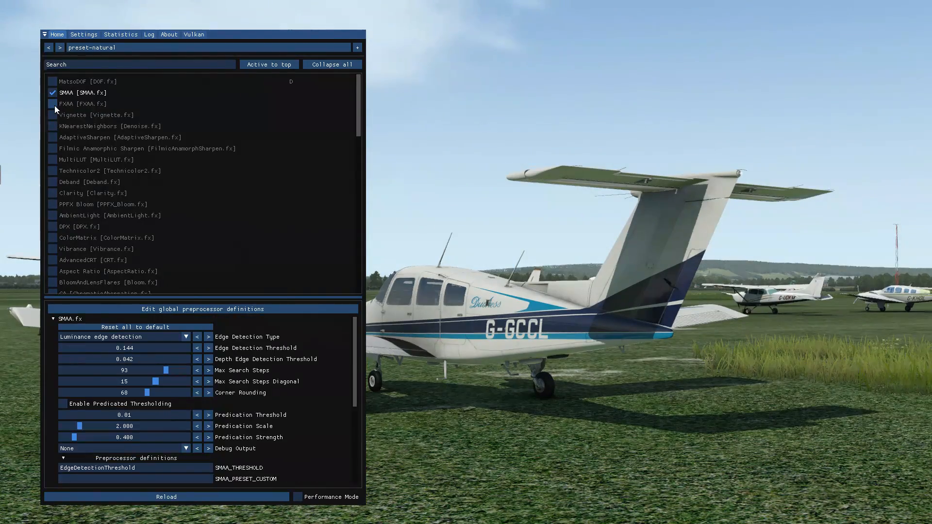
left_click(53, 104)
left_click(53, 95)
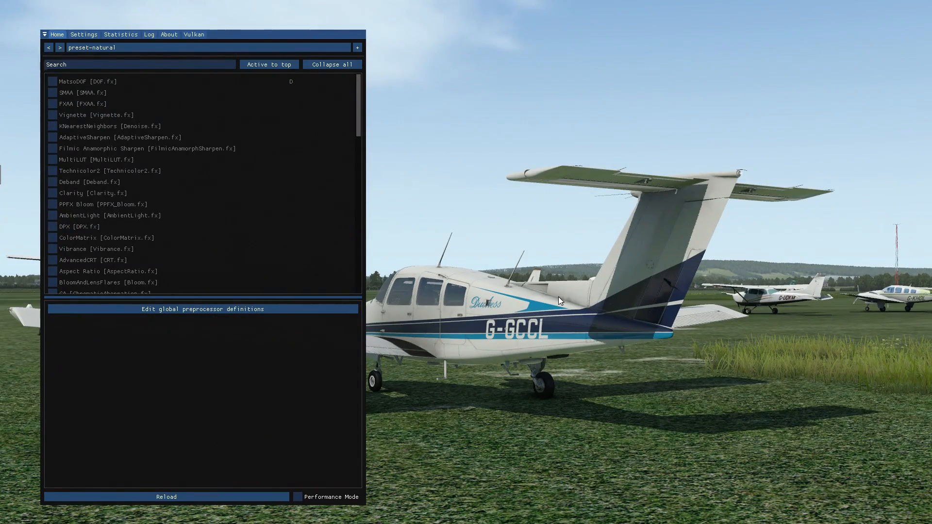
Toggle SMAA repeatedly to compare the edges of the aircraft with and without it, and leave it enabled.
left_click(49, 93)
left_click(49, 93)
left_click(51, 93)
left_click(52, 93)
left_click(52, 93)
left_click(51, 92)
left_click(57, 92)
left_click(56, 93)
left_click(56, 93)
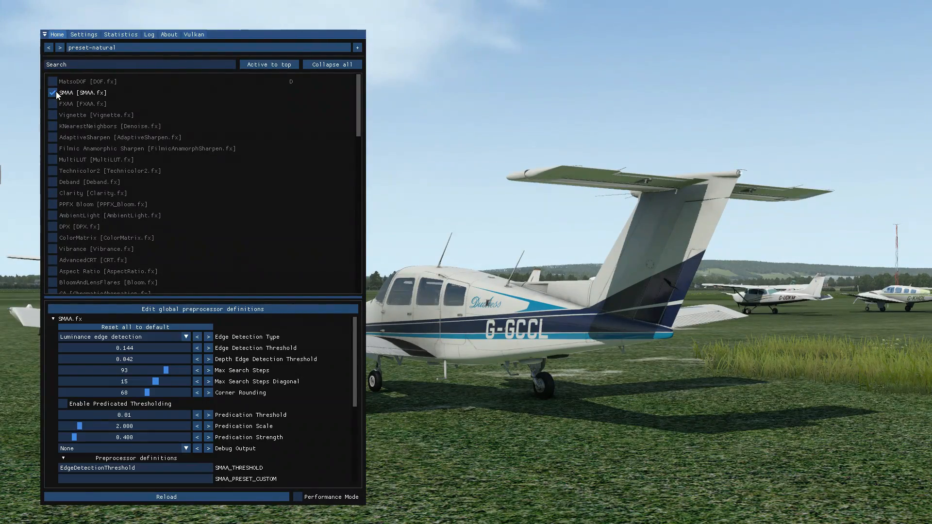
left_click(56, 93)
left_click(56, 92)
left_click(57, 92)
left_click(57, 93)
Try SMAA's color, depth and luminance edge detection types one after another.
left_click(165, 339)
left_click(103, 357)
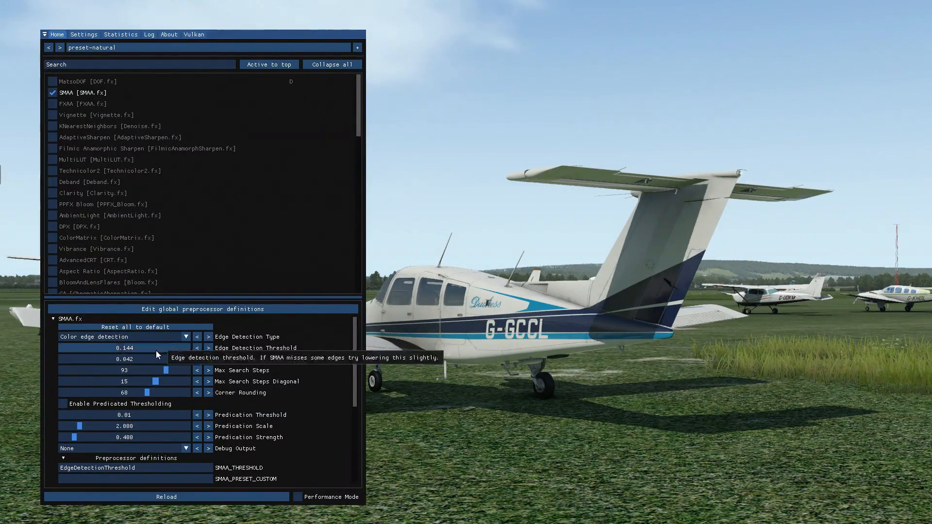
left_click(122, 336)
left_click(101, 365)
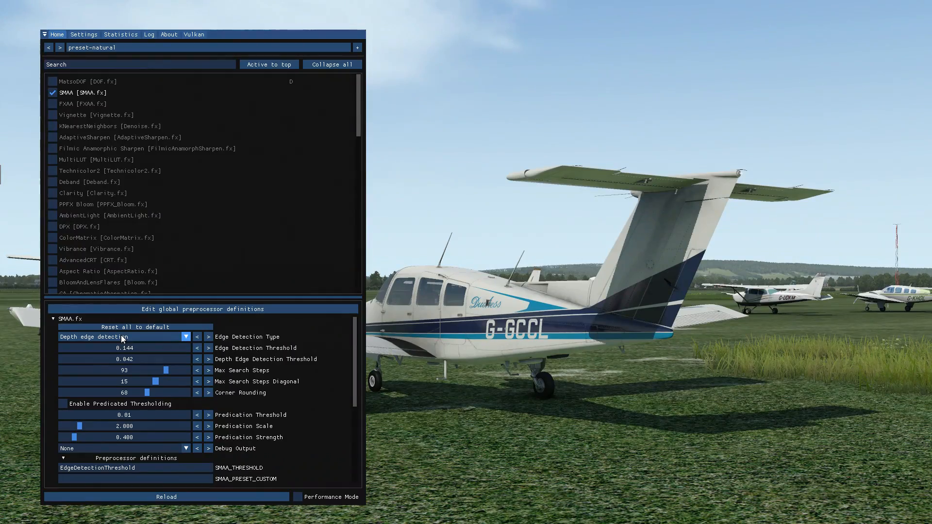
left_click(121, 337)
left_click(104, 350)
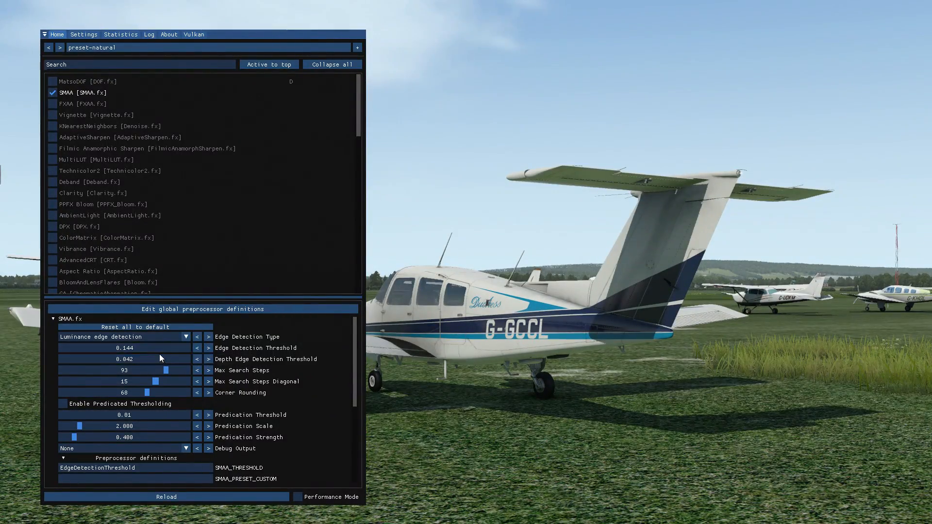
Set SMAA to color edge detection with corner rounding 65 and an edge detection threshold of about 0.14.
left_click(136, 339)
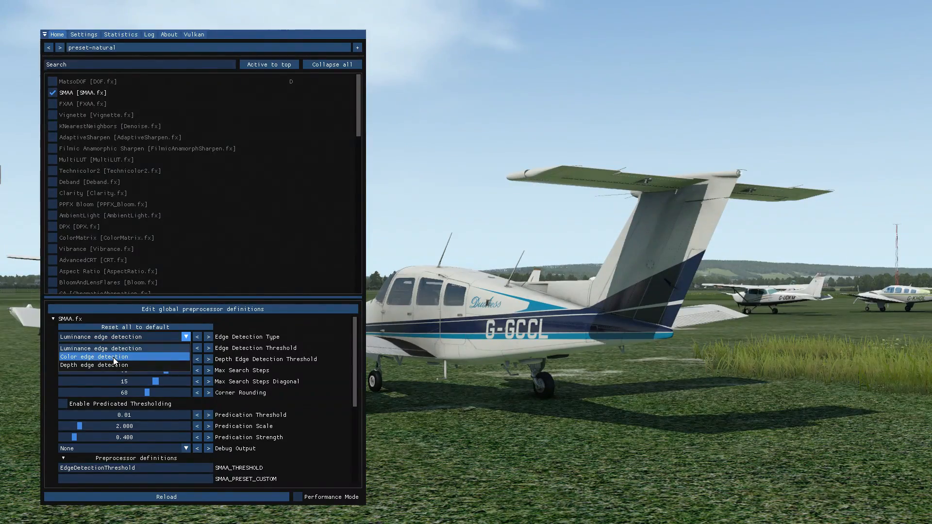
left_click(114, 358)
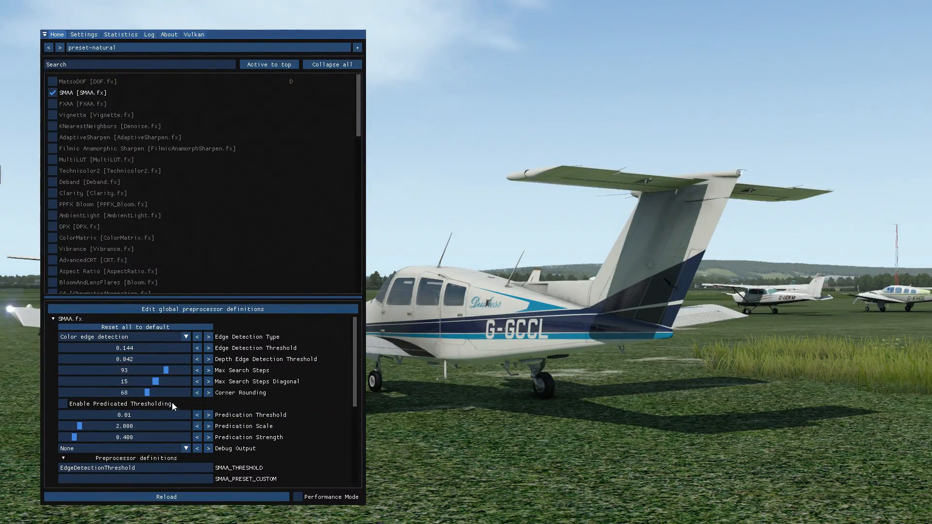
mouse_move(146, 392)
left_mouse_down()
mouse_move(215, 389)
mouse_move(144, 395)
left_mouse_up()
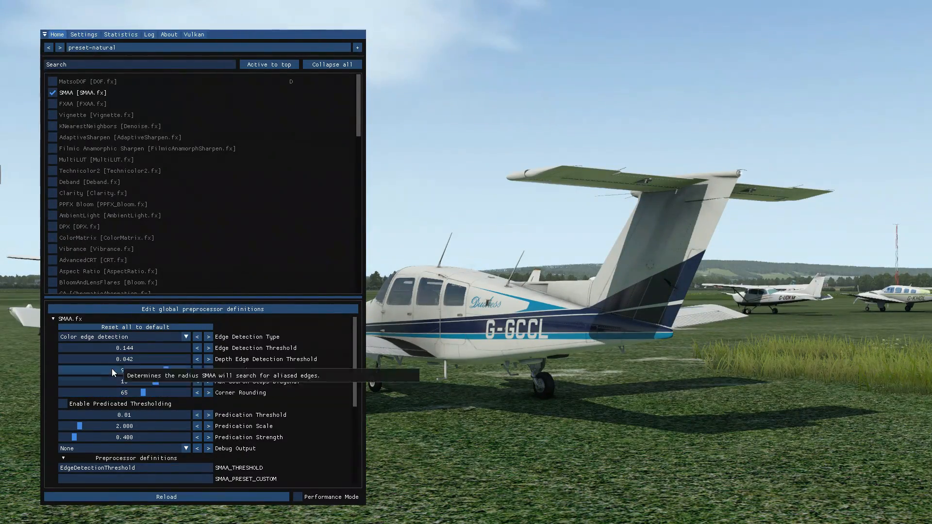
left_click_drag(136, 347, 182, 349)
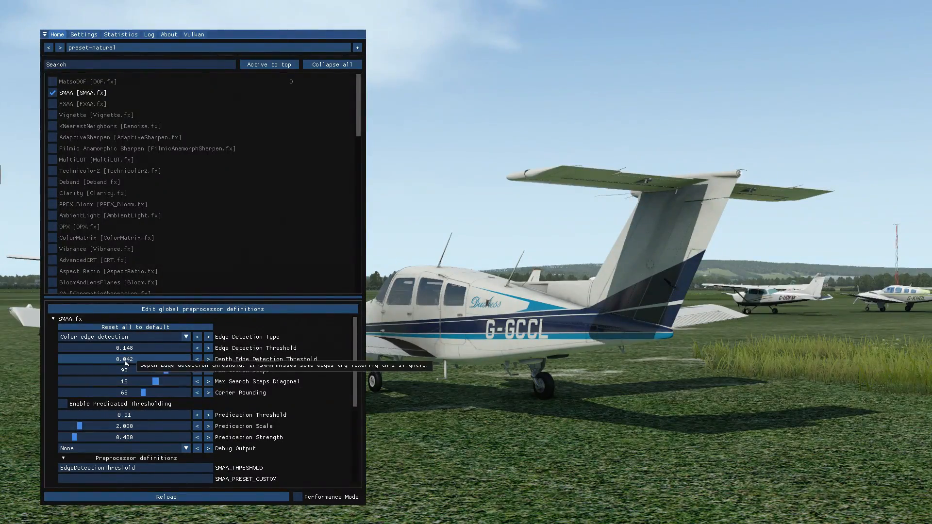
Compare SMAA's luminance edge detection with color edge detection, return to color and toggle SMAA to check the edges.
left_click(153, 339)
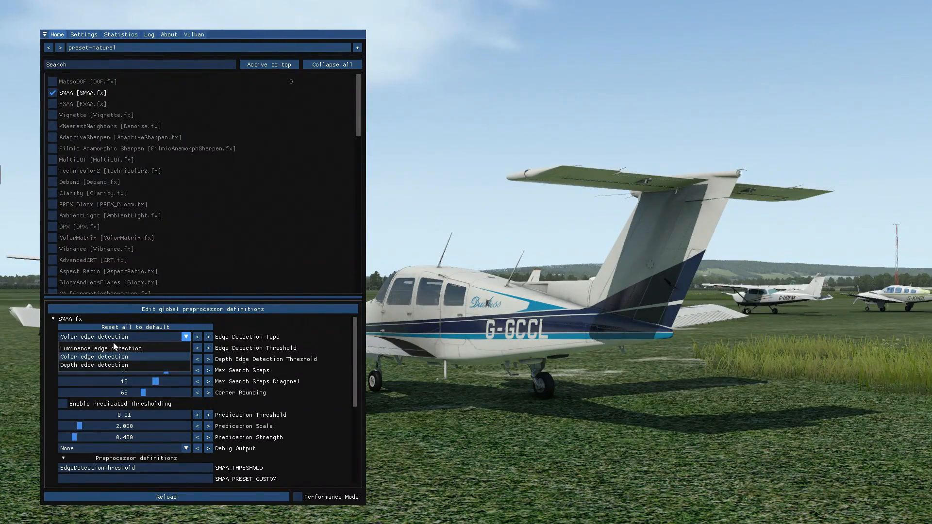
left_click(111, 349)
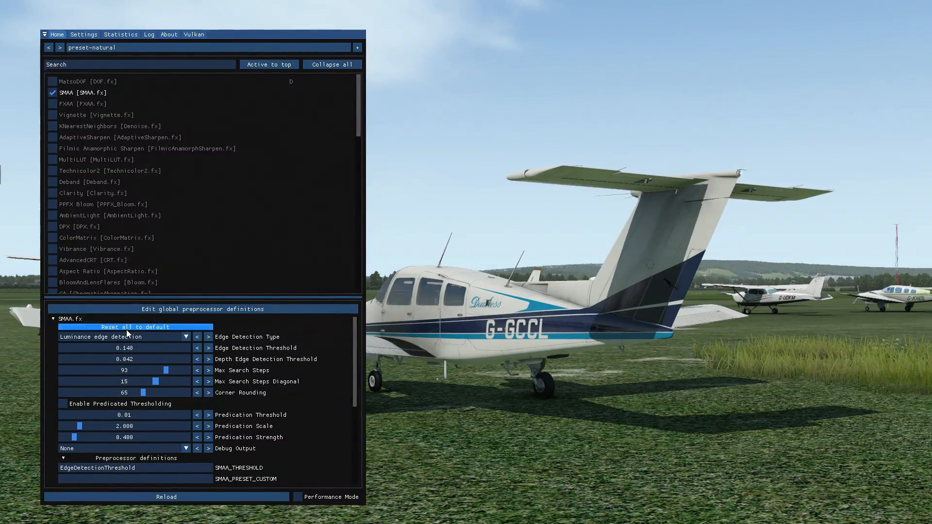
left_click(94, 338)
left_click(99, 357)
left_click(56, 92)
left_click(55, 91)
left_click(55, 92)
left_click(56, 92)
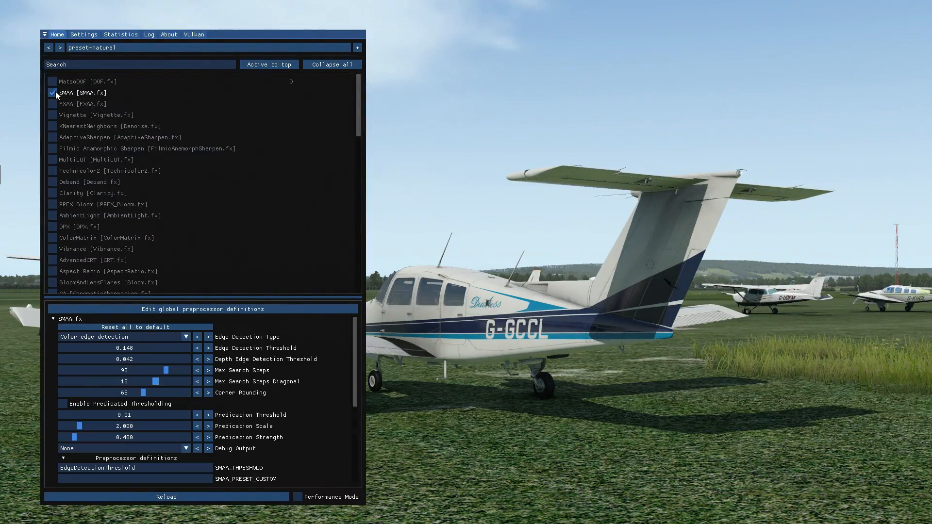
Toggle SMAA to compare the aircraft's edges with and without it, and leave it enabled.
left_click(56, 91)
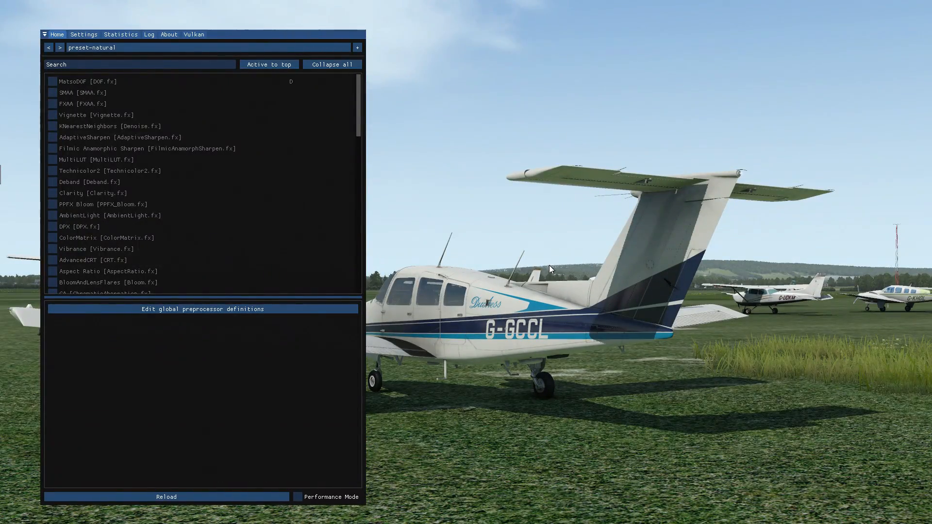
left_click(55, 95)
left_click(55, 94)
left_click(55, 95)
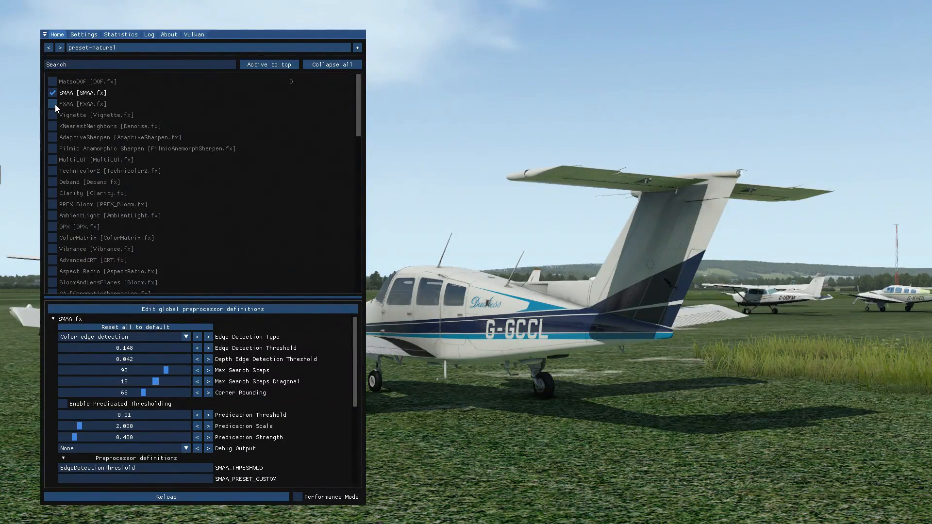
Enable FXAA on top of SMAA, toggling it repeatedly to compare the aircraft's edges, and leave it on.
left_click(55, 105)
left_click(54, 104)
left_click(55, 105)
left_click(55, 104)
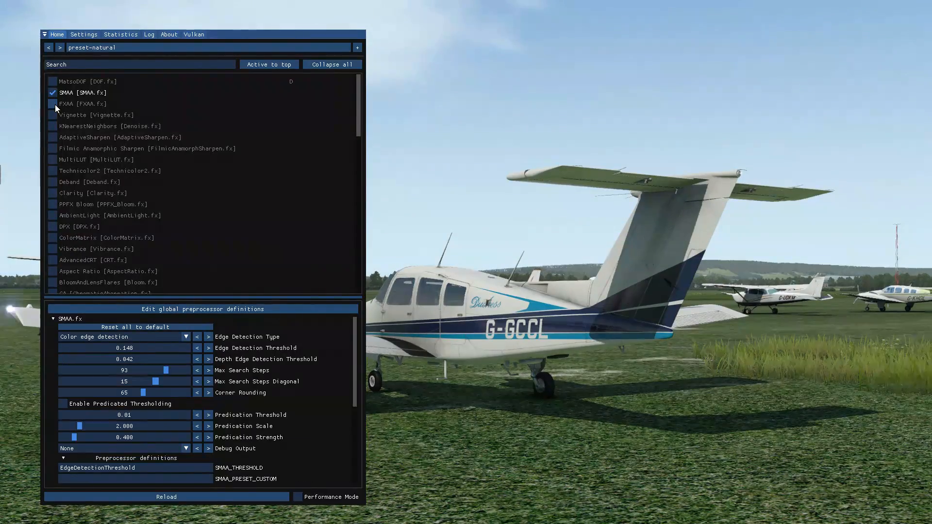
left_click(54, 104)
left_click(55, 104)
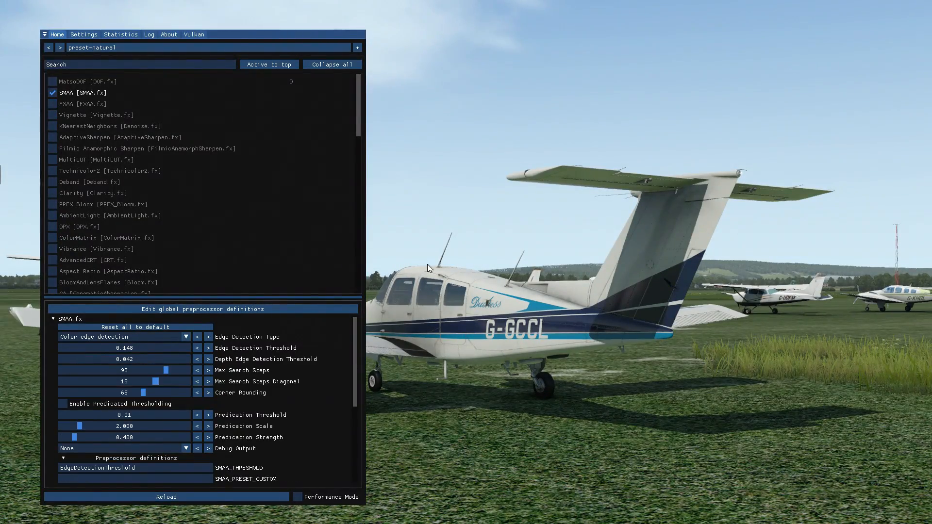
left_click(57, 104)
left_click(57, 104)
left_click(58, 104)
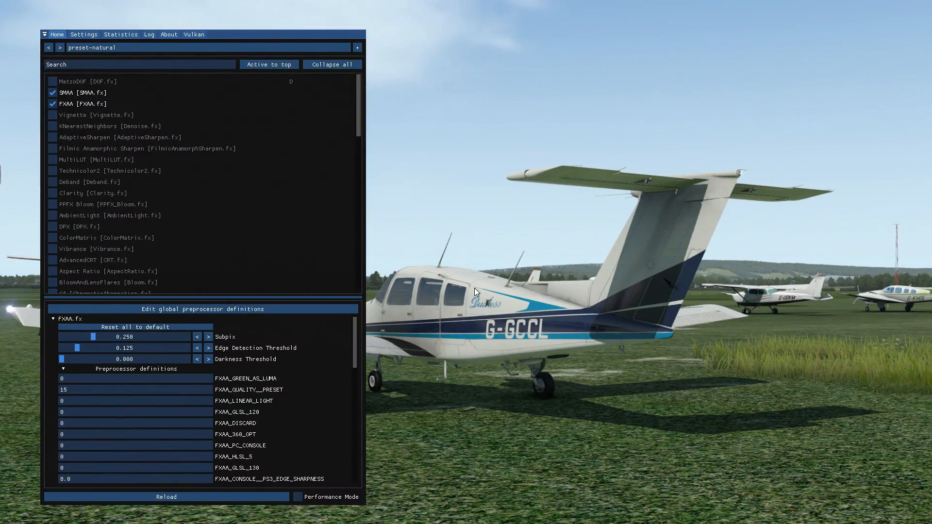
left_click(53, 104)
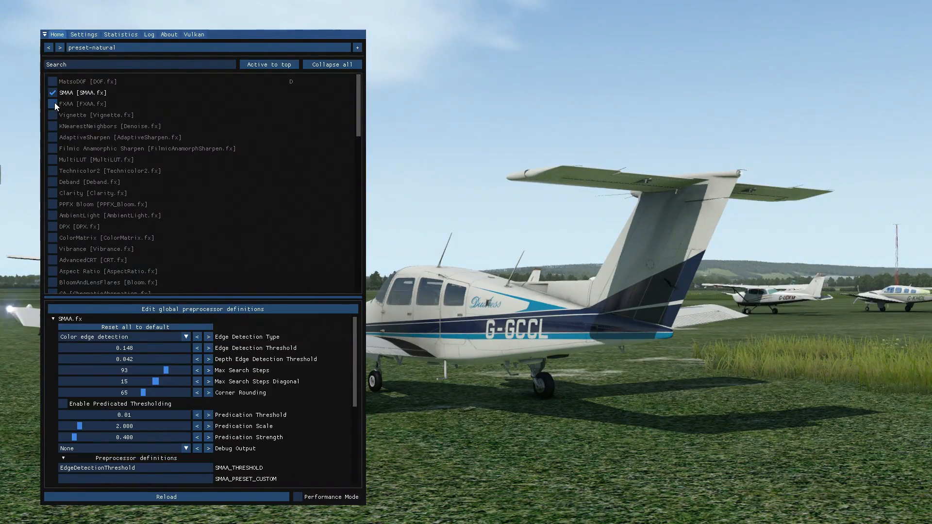
left_click(52, 103)
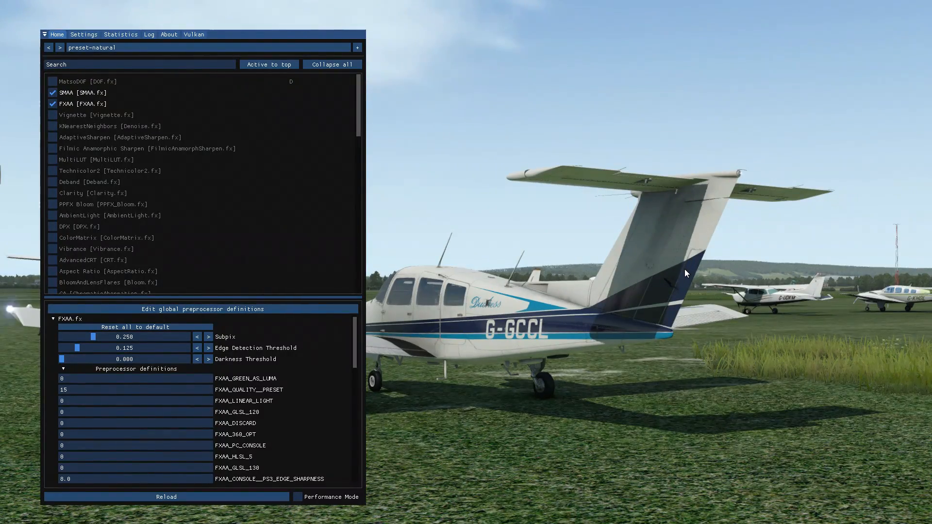
Disable FXAA and SMAA together to check the raw image, and re-enable both.
left_click(52, 104)
left_click(52, 93)
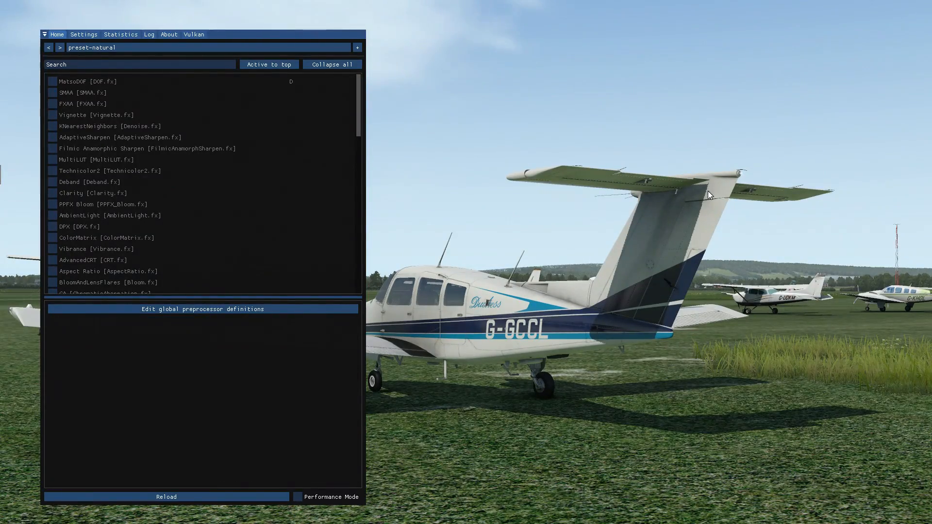
left_click(54, 91)
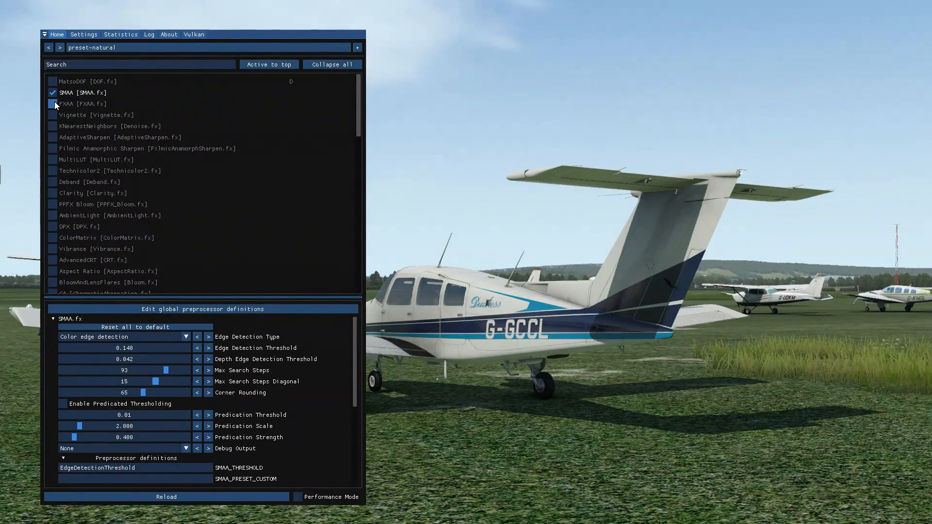
left_click(53, 103)
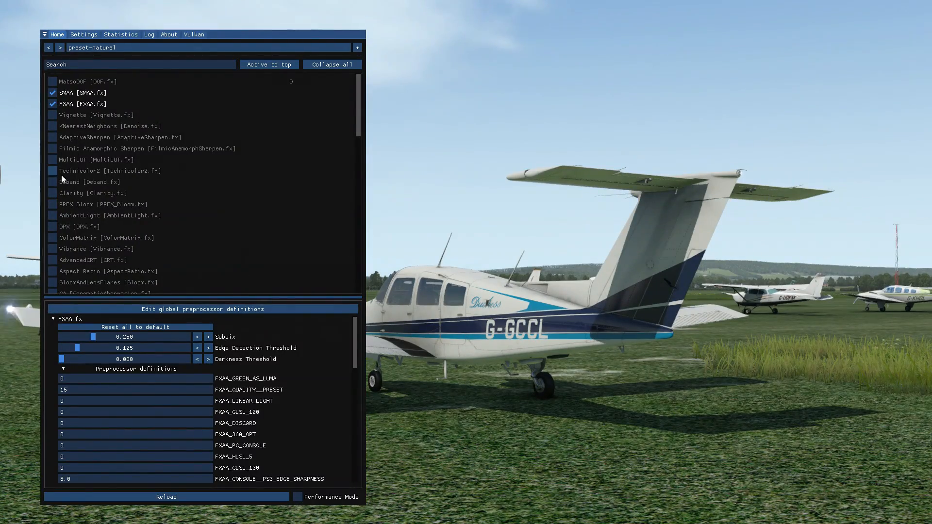
Collapse the FXAA and SMAA settings and enable Vignette, toggling it to compare the image.
left_click(74, 321)
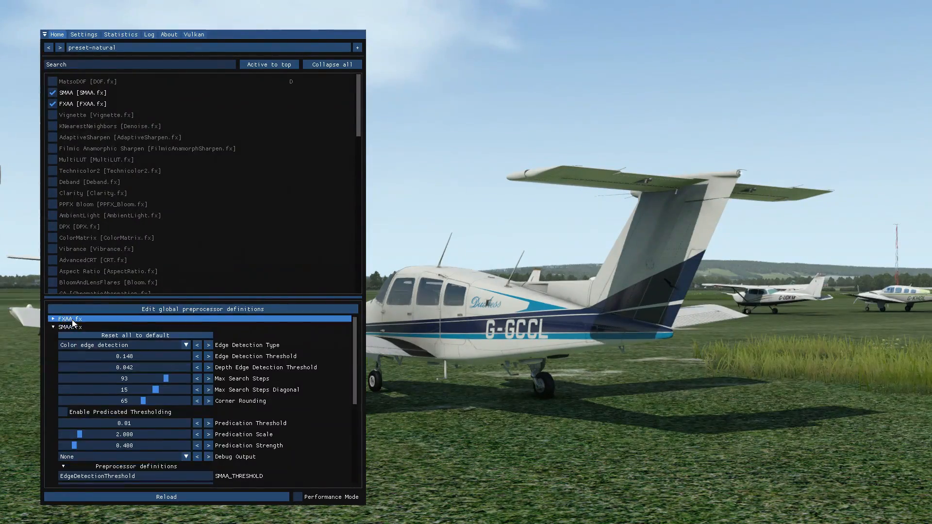
left_click(70, 327)
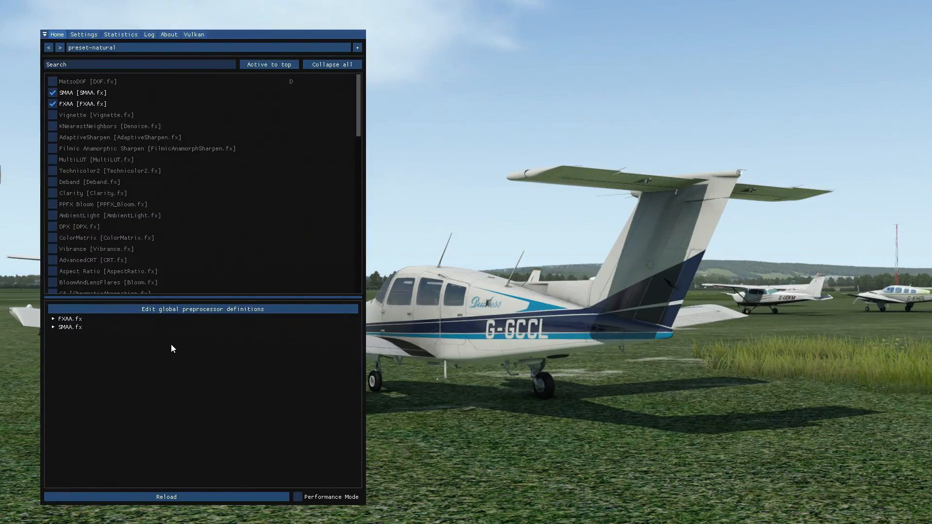
left_click(53, 115)
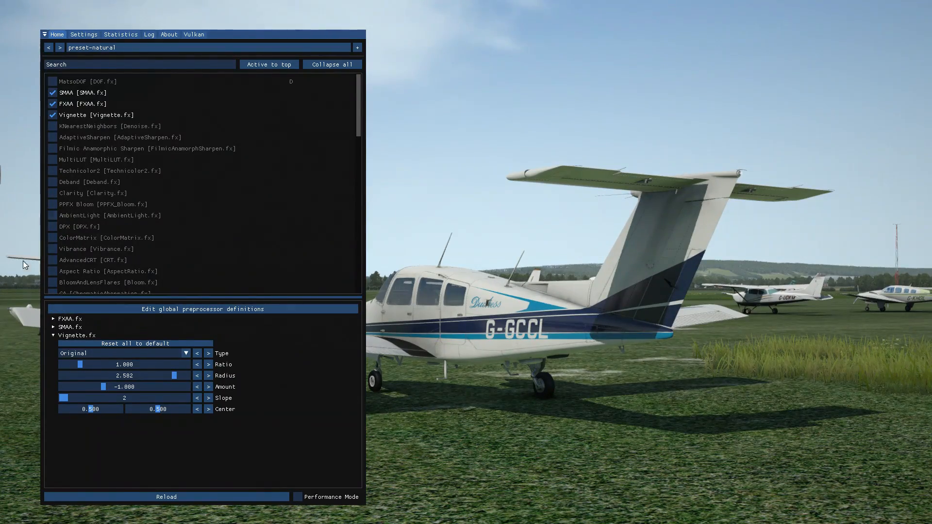
left_click(58, 115)
left_click(58, 116)
left_click(59, 116)
left_click(58, 115)
Enable the KNearestNeighbors denoise effect, toggling it repeatedly to compare the image, and leave it on.
left_click(53, 127)
left_click(54, 127)
left_click(54, 127)
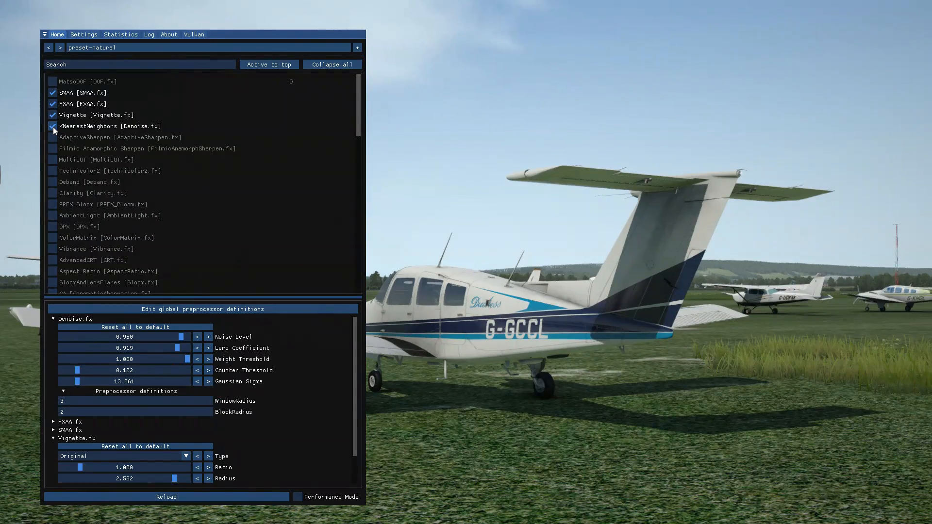
left_click(53, 127)
left_click(53, 127)
left_click(54, 127)
left_click(53, 127)
left_click(53, 127)
left_click(54, 126)
left_click(54, 127)
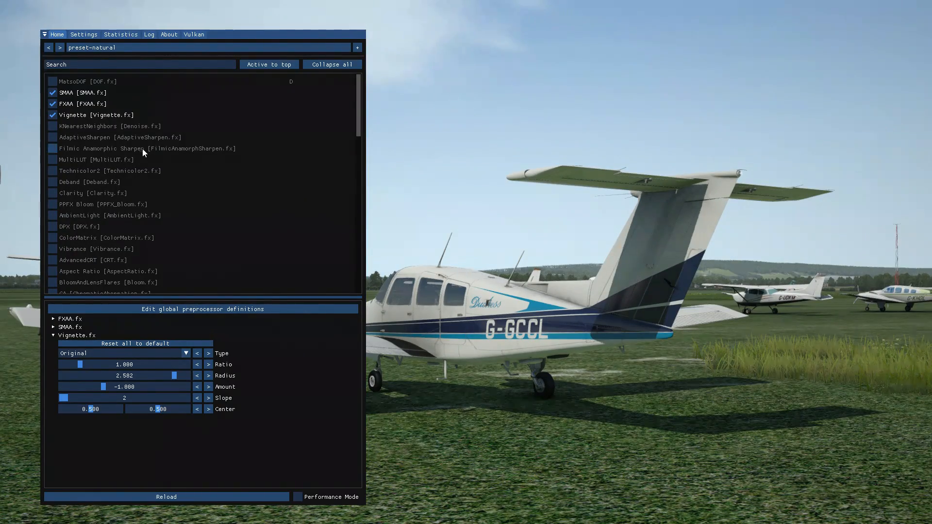
left_click(52, 127)
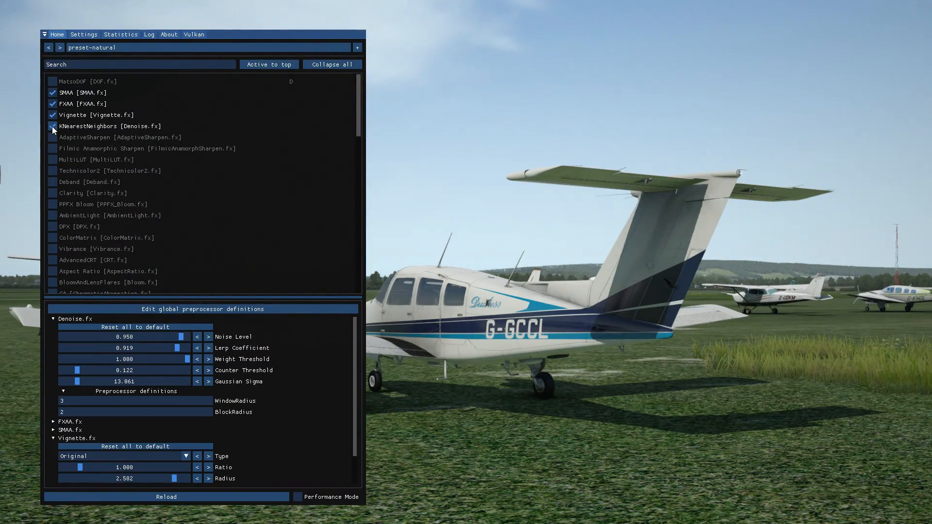
left_click(51, 126)
left_click(52, 126)
left_click(52, 125)
left_click(53, 125)
Enable AdaptiveSharpen, toggling it to compare the sharpness of the aircraft, and leave it on.
left_click(54, 133)
left_click(55, 133)
left_click(55, 133)
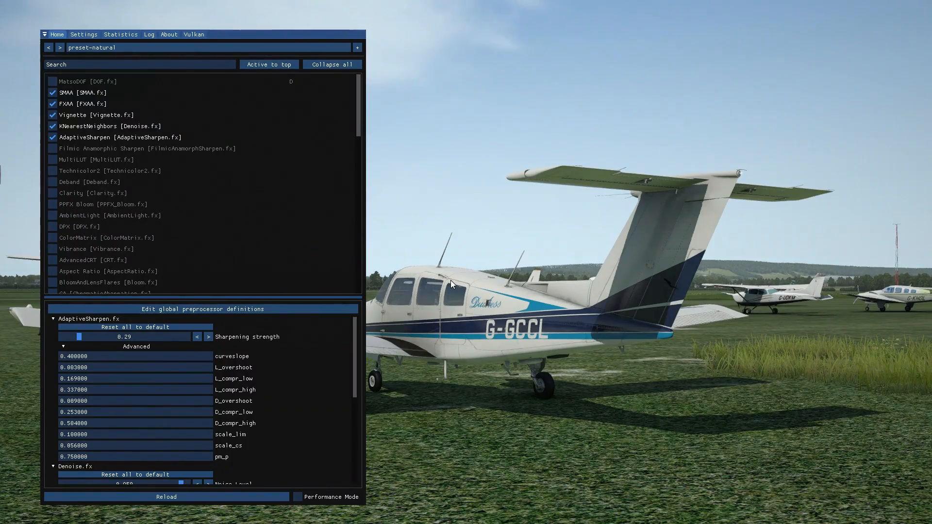
left_click(57, 139)
left_click(56, 138)
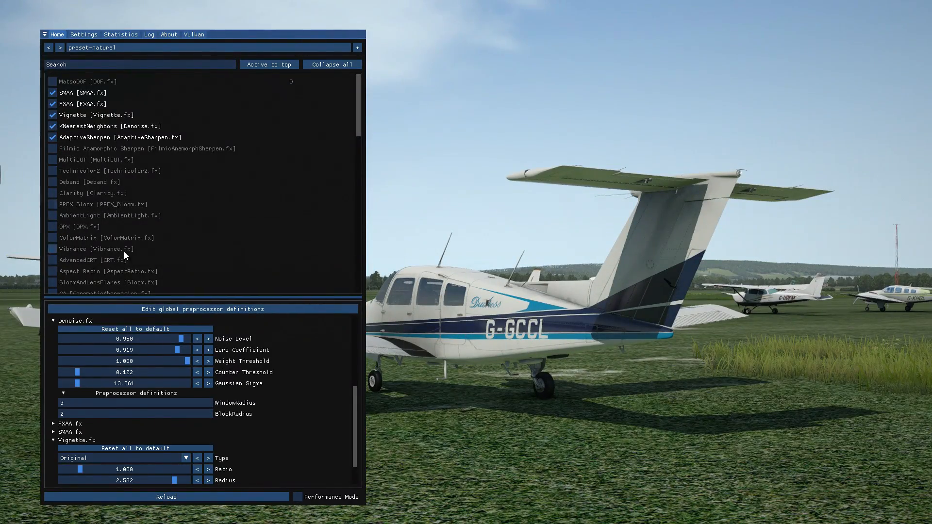
Collapse the remaining expanded Denoise, Vignette and AdaptiveSharpen settings.
left_click(87, 321)
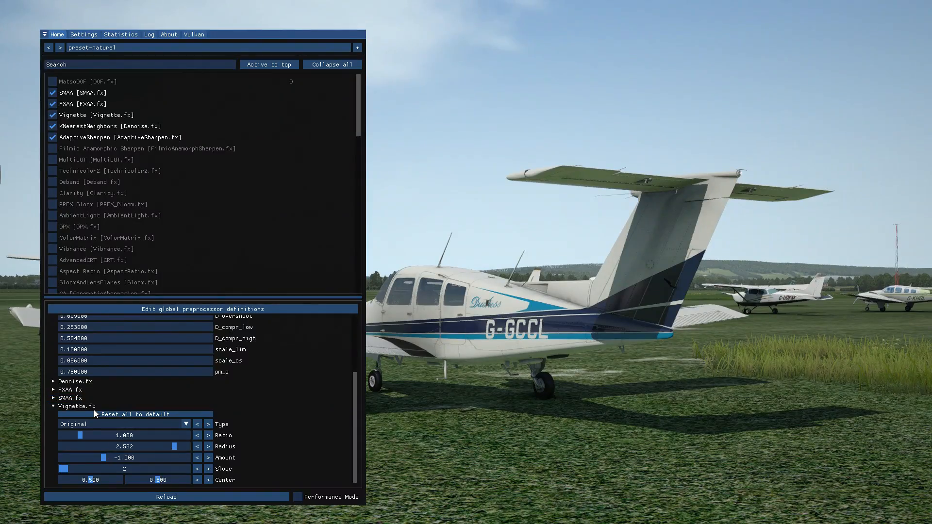
scroll(113, 407, "up", 3)
scroll(112, 412, "up", 1)
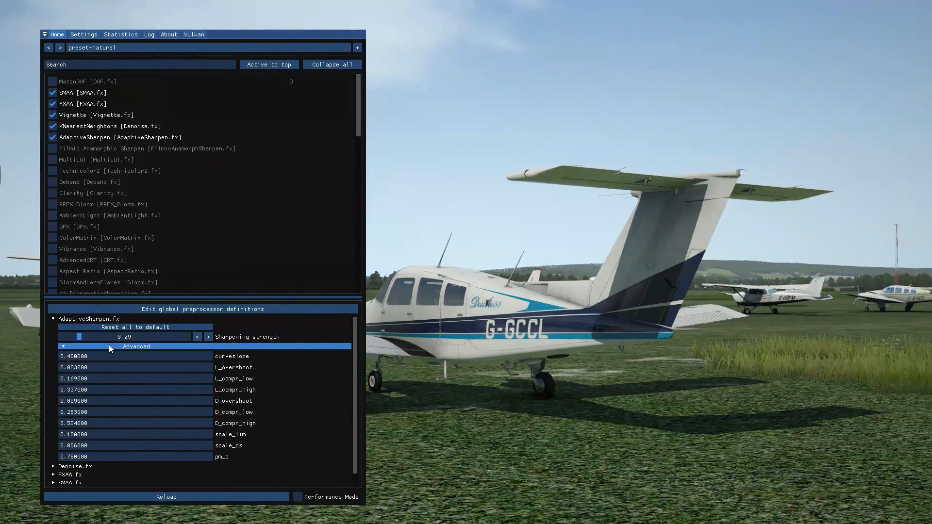
left_click(96, 320)
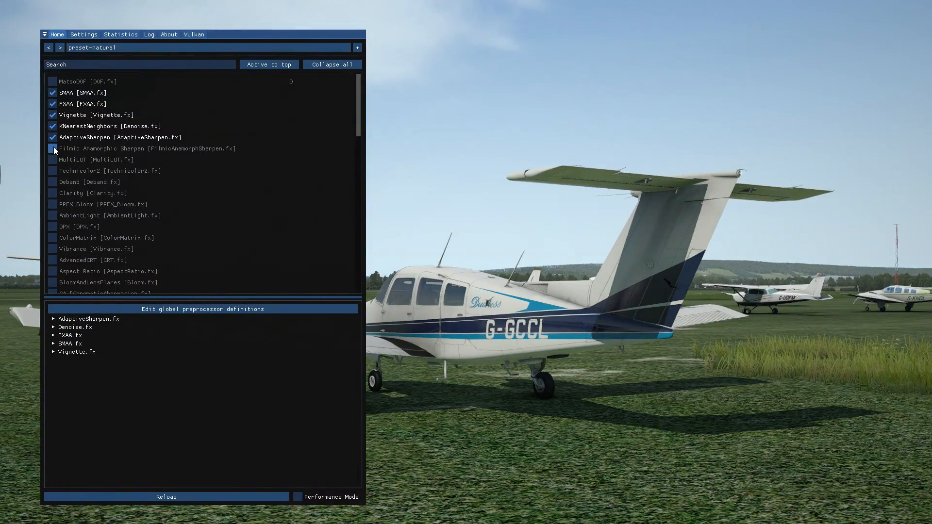
Enable Filmic Anamorphic Sharpen, toggling it repeatedly to compare the image, and collapse its settings.
left_click(54, 147)
left_click(53, 147)
left_click(53, 147)
left_click(54, 148)
left_click(53, 147)
left_click(53, 147)
left_click(53, 147)
left_click(54, 148)
left_click(54, 148)
left_click(53, 147)
left_click(54, 147)
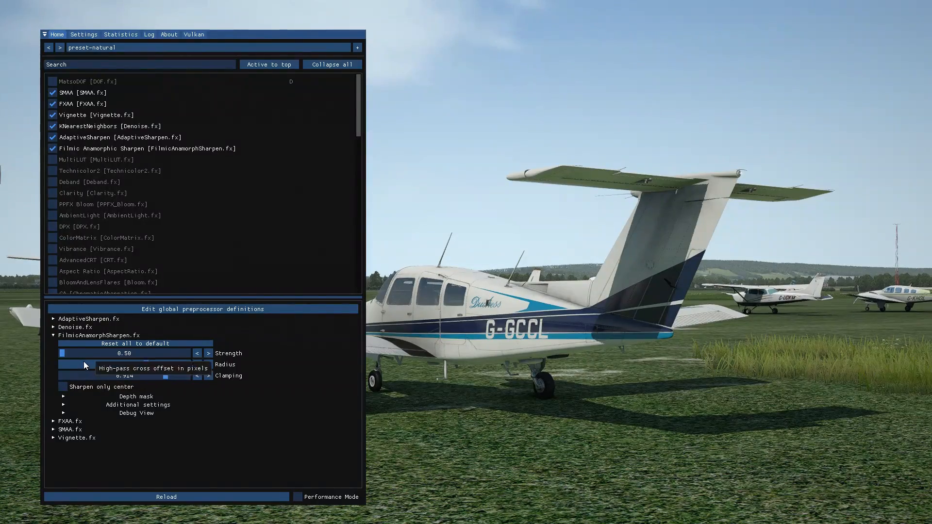
left_click(84, 335)
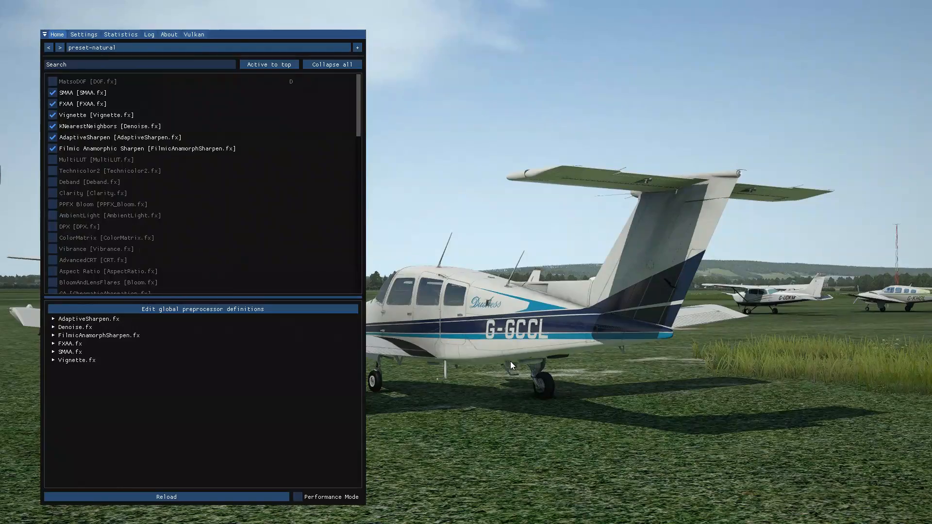
Toggle all ReShade effects globally off and on to compare the original and processed image, leaving them enabled.
key("Scroll_Lock")
key("Scroll_Lock")
key("Scroll_Lock")
key("Scroll_Lock")
key("Scroll_Lock")
key("Scroll_Lock")
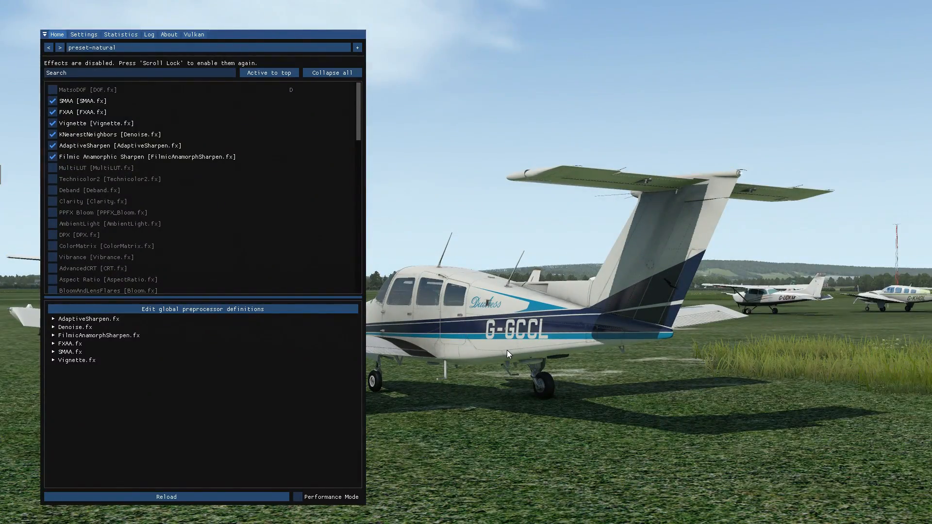
key("Scroll_Lock")
key("Scroll_Lock")
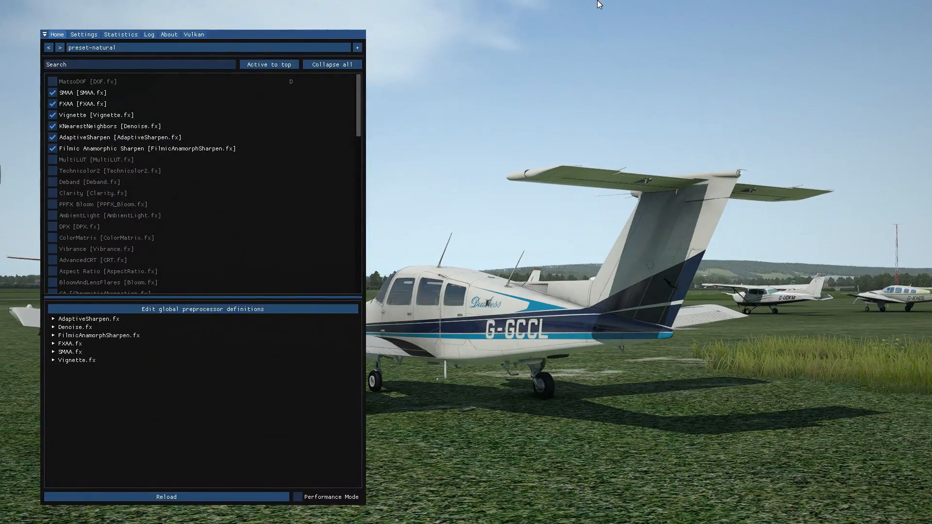
key("Scroll_Lock")
key("Scroll_Lock")
key("Scroll_Lock")
key("Scroll_Lock")
key("Scroll_Lock")
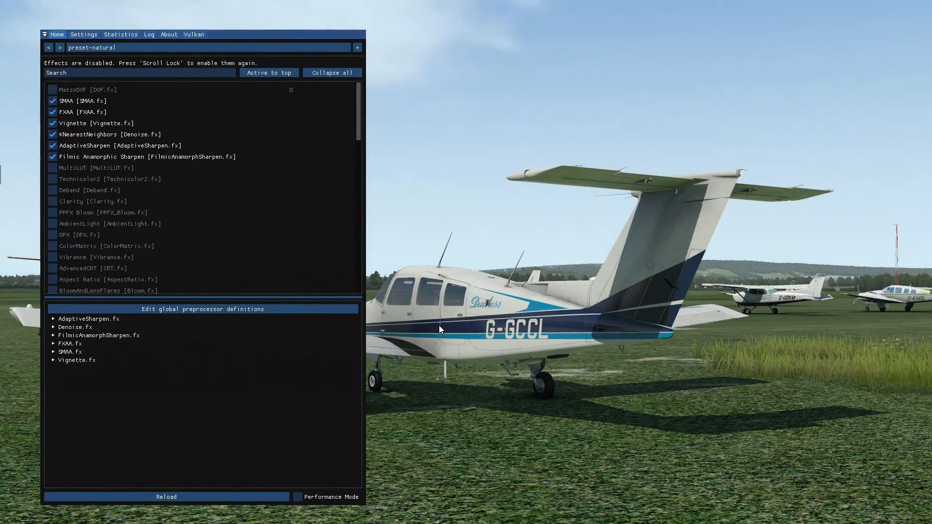
key("Scroll_Lock")
key("Scroll_Lock")
key("Scroll_Lock")
key("Scroll_Lock")
key("Scroll_Lock")
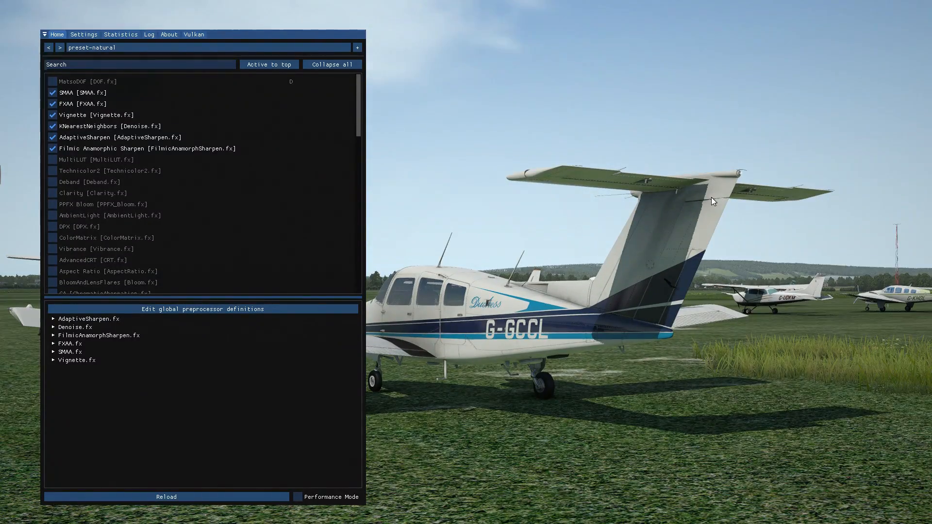
key("Scroll_Lock")
key("Scroll_Lock")
key("Scroll_Lock")
key("Scroll_Lock")
Enable MultiLUT with the Color8 table, toggling it repeatedly to compare the colours, and leave it on.
left_click(50, 158)
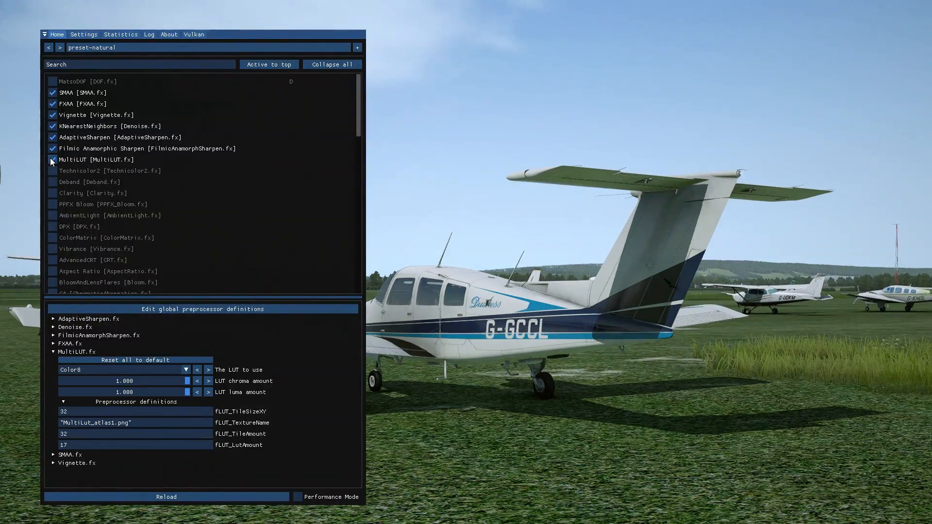
left_click(50, 158)
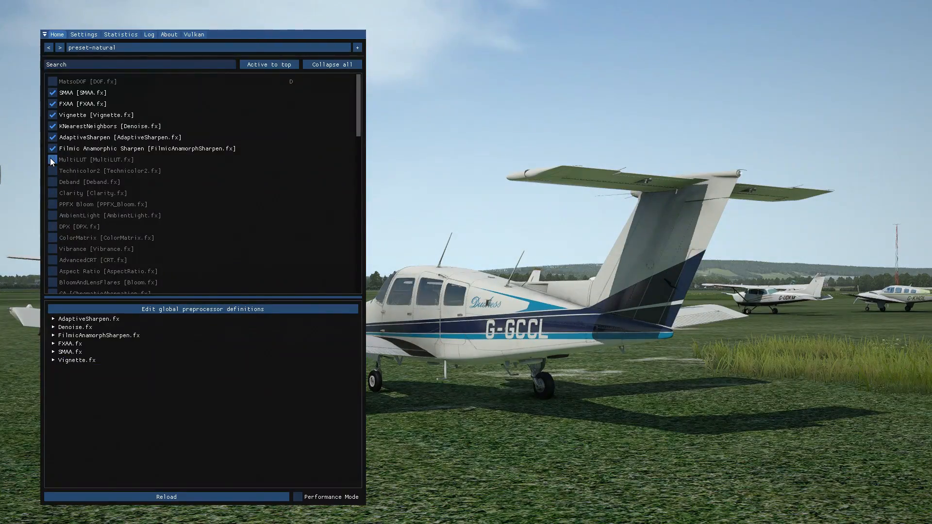
left_click(51, 159)
left_click(51, 158)
left_click(51, 158)
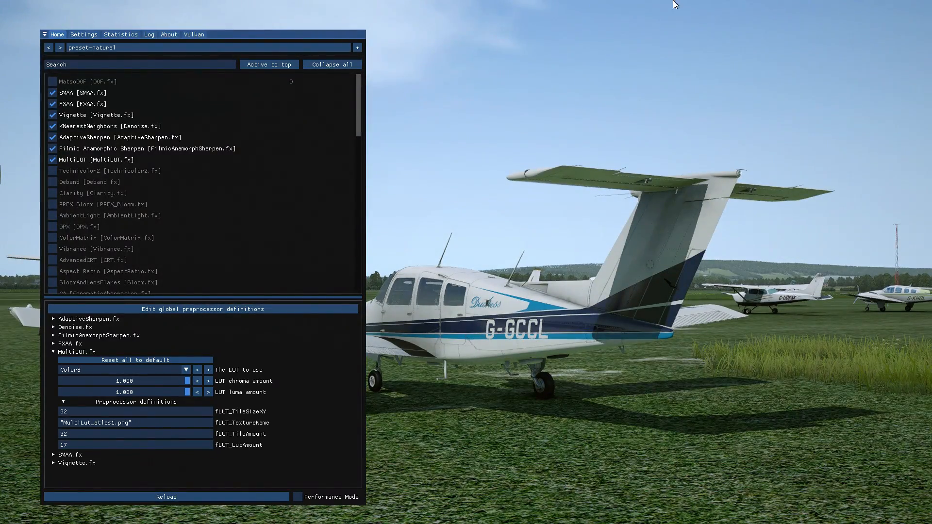
left_click(50, 157)
left_click(50, 158)
left_click(53, 163)
left_click(54, 164)
left_click(53, 163)
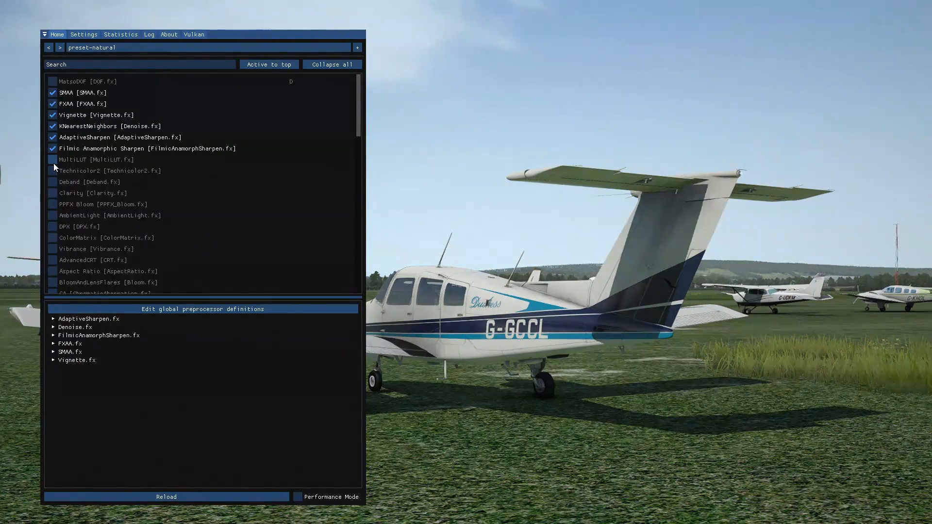
left_click(53, 163)
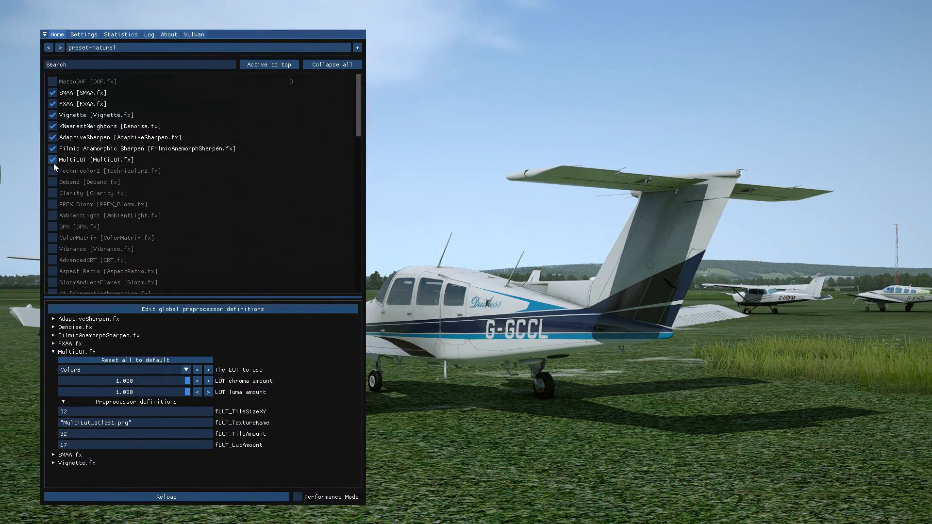
left_click(53, 163)
left_click(53, 163)
left_click(49, 162)
left_click(49, 162)
Try MultiLUT's Neutral table with the effect on and off, and switch the LUT to Color1.
left_click(112, 371)
left_click(97, 383)
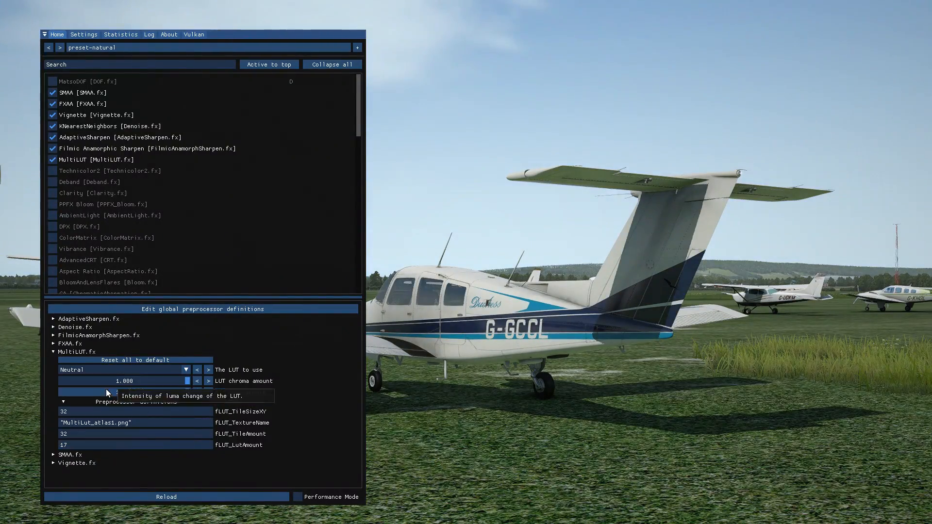
left_click(53, 160)
left_click(54, 161)
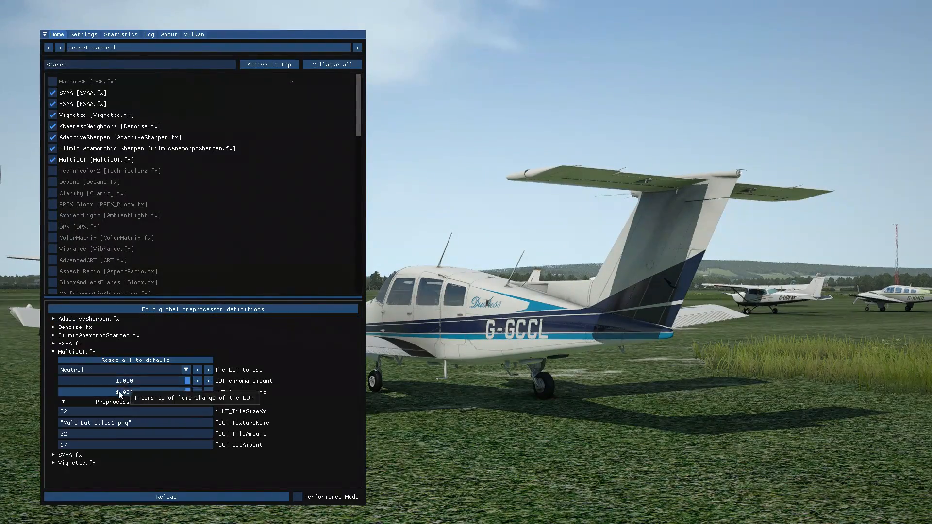
left_click(103, 372)
left_click(104, 389)
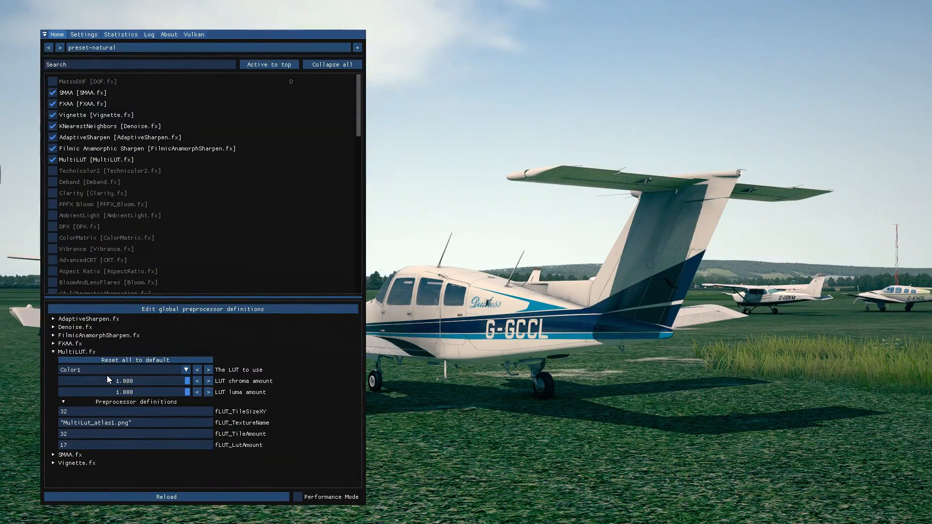
Try MultiLUT's Color2, Color3 (Blue oriented), Color4 (Hollywood) and Color5 tables to compare their colour looks.
left_click(105, 372)
left_click(89, 398)
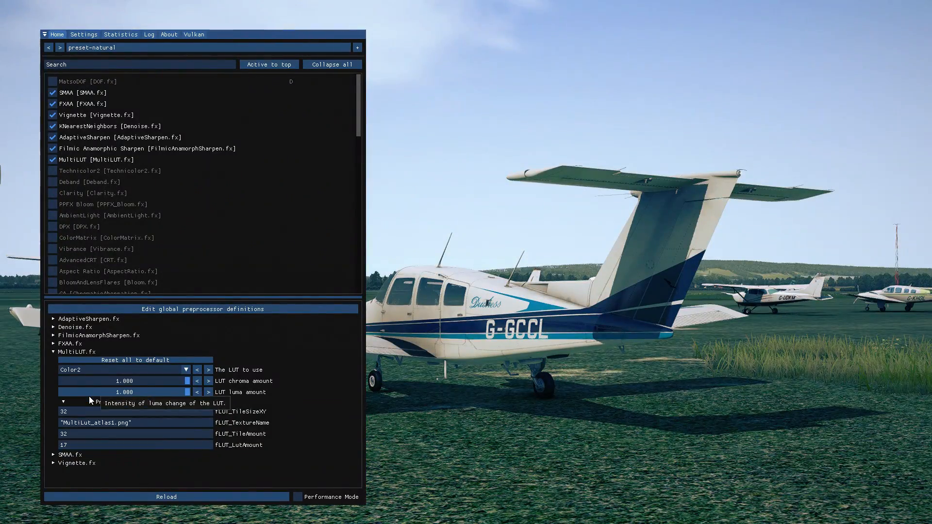
left_click(145, 371)
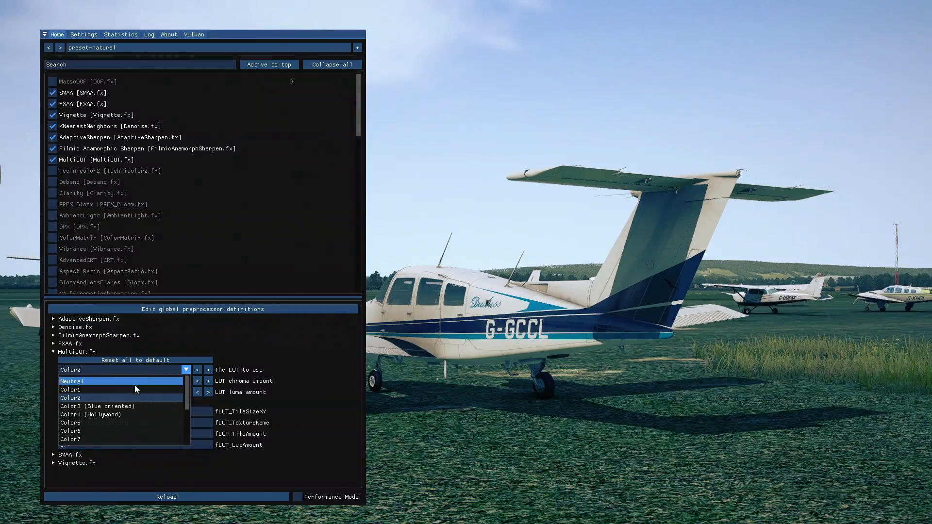
left_click(139, 404)
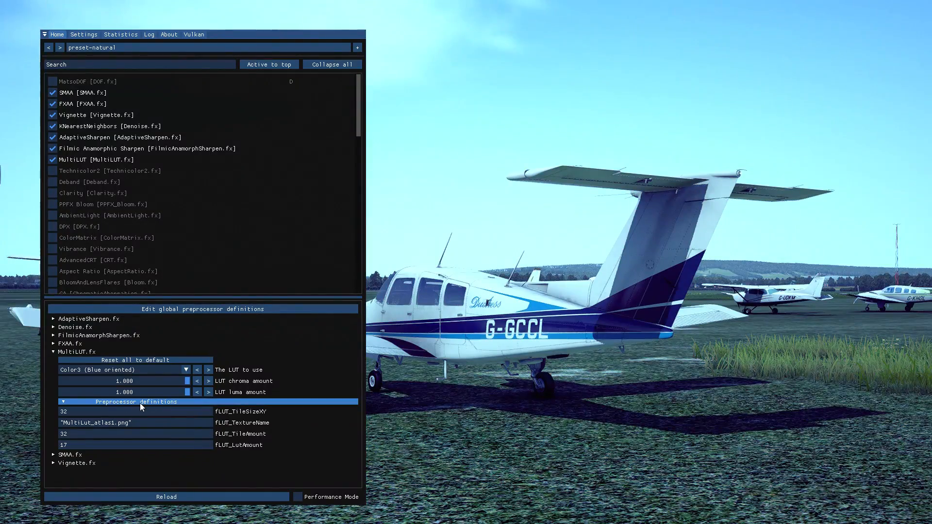
left_click(136, 370)
left_click(106, 415)
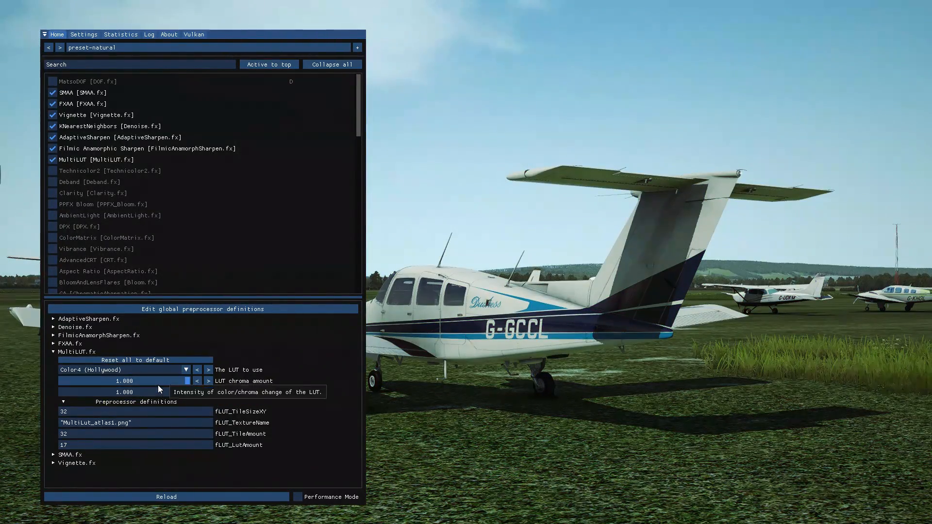
left_click(153, 372)
left_click(95, 418)
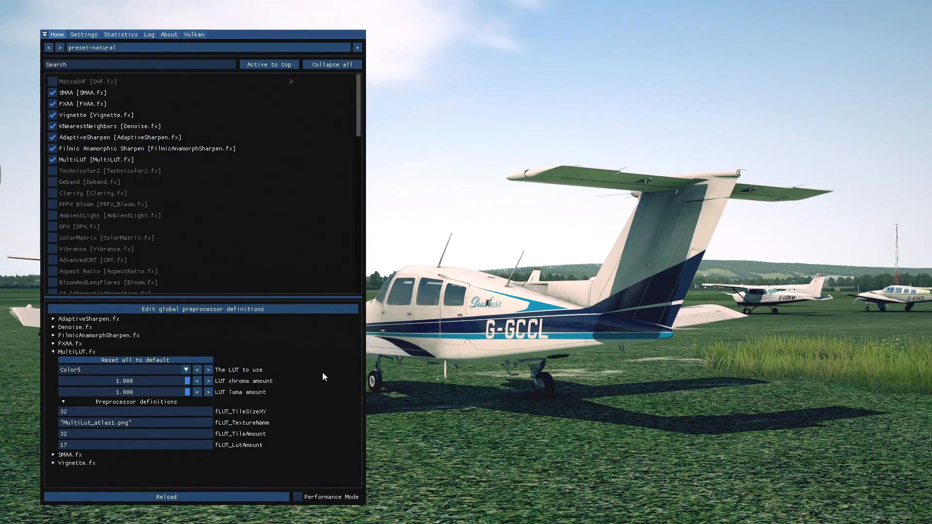
Try MultiLUT's Color6 and Color7 tables, settle on Color8, and collapse the MultiLUT settings.
left_click(124, 371)
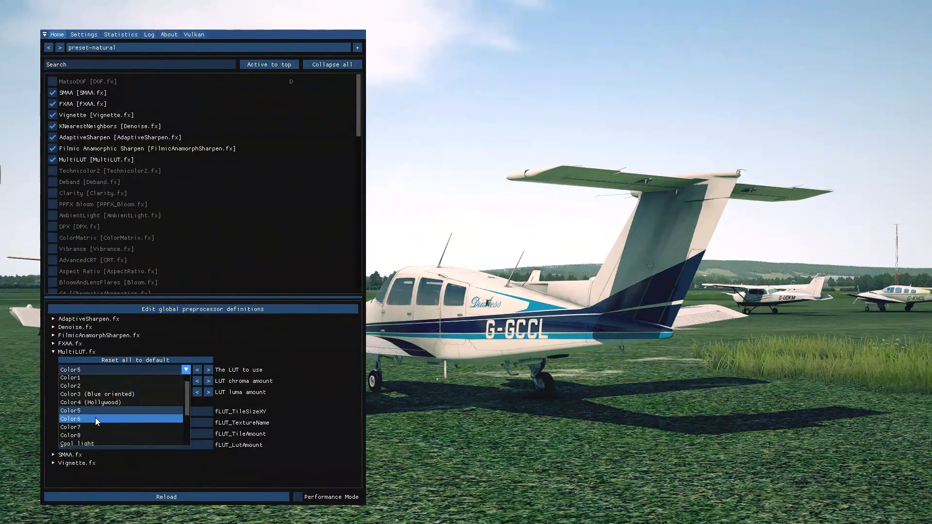
left_click(95, 419)
left_click(100, 372)
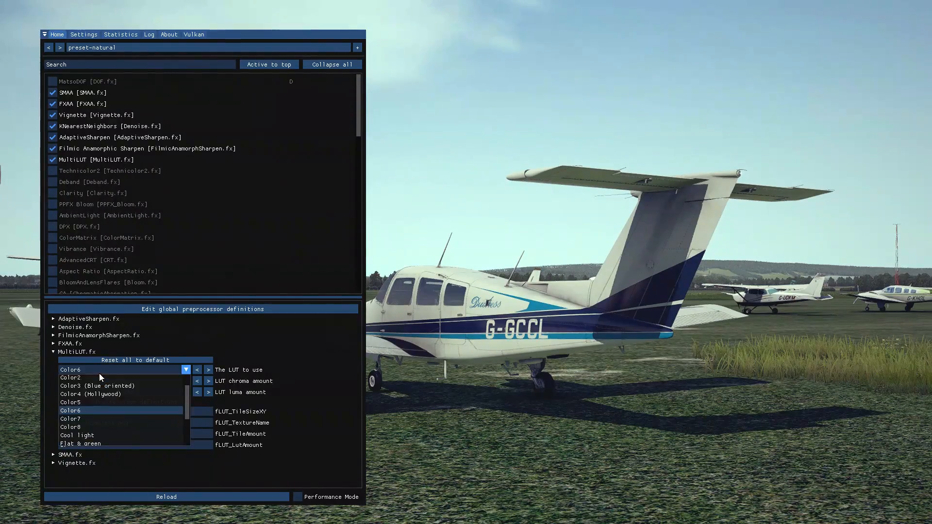
left_click(98, 418)
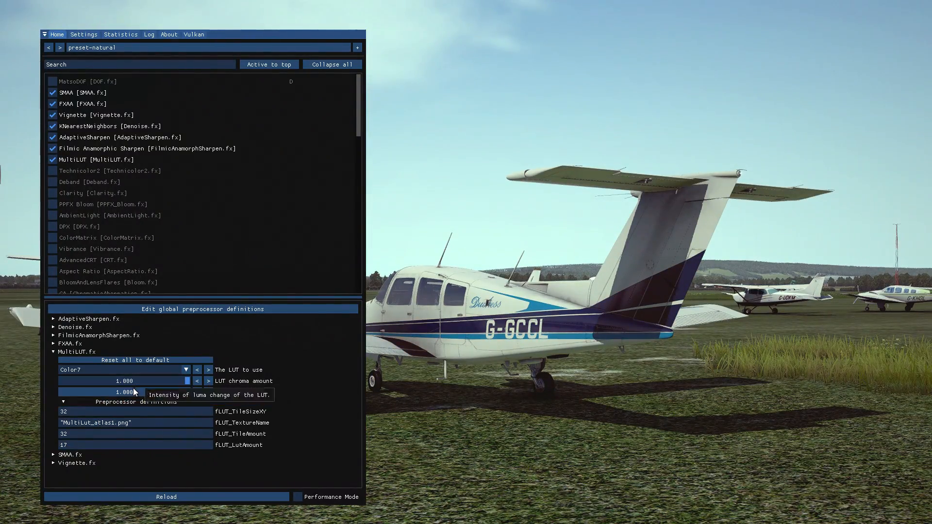
left_click(134, 369)
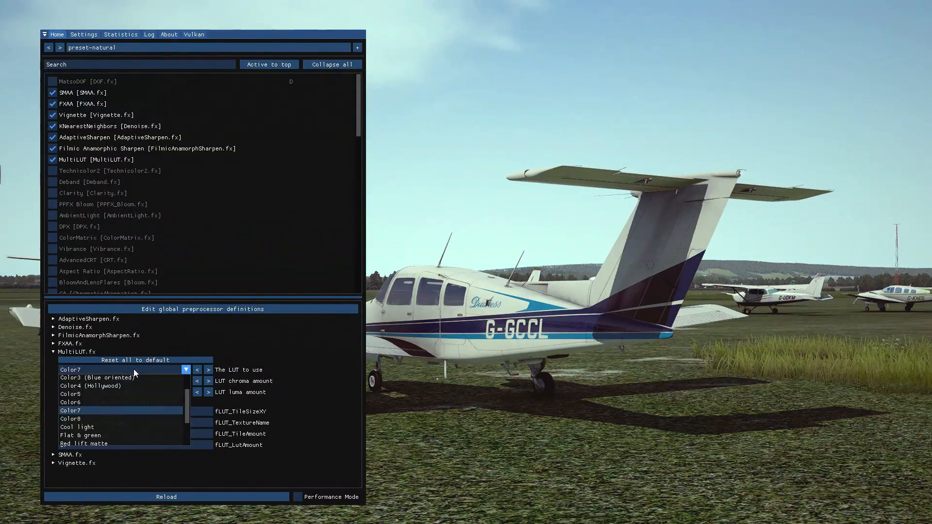
left_click(93, 418)
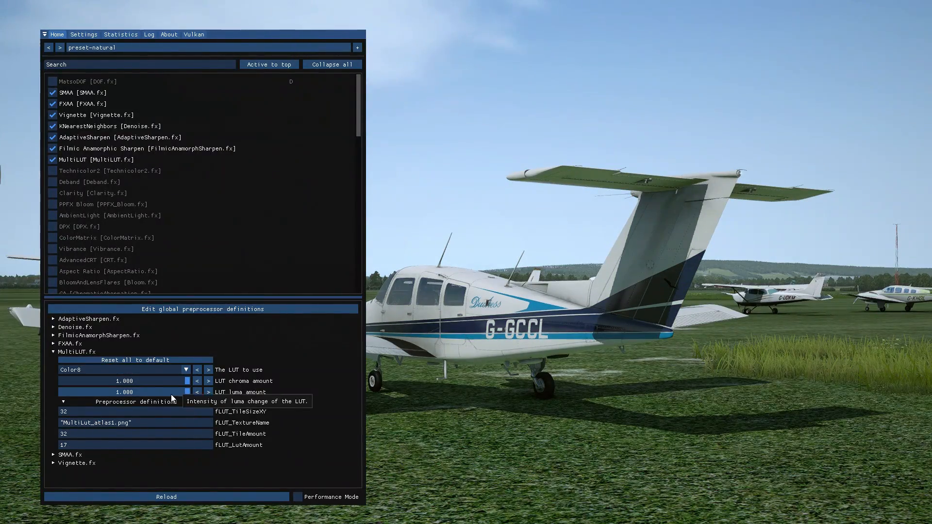
left_click(81, 351)
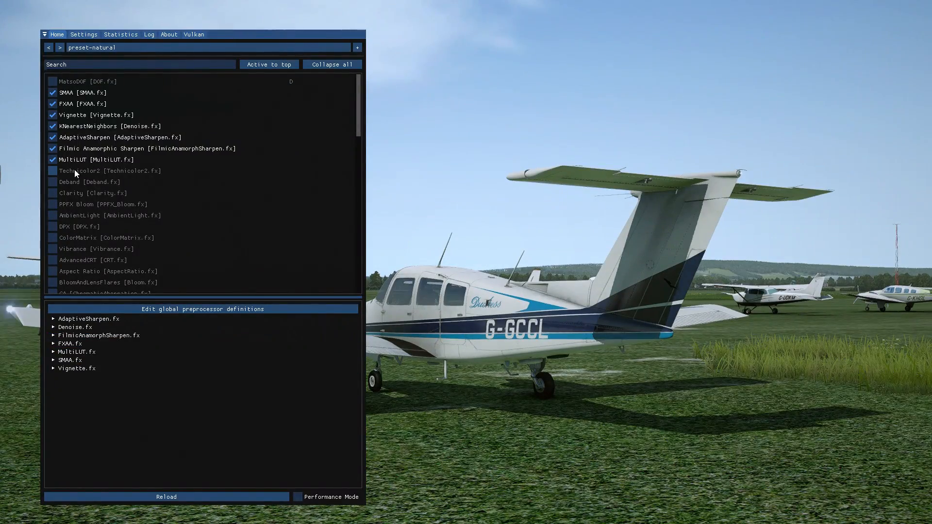
Enable Technicolor2, toggling it to compare the image, and reduce its Strength to 0.344.
left_click(54, 171)
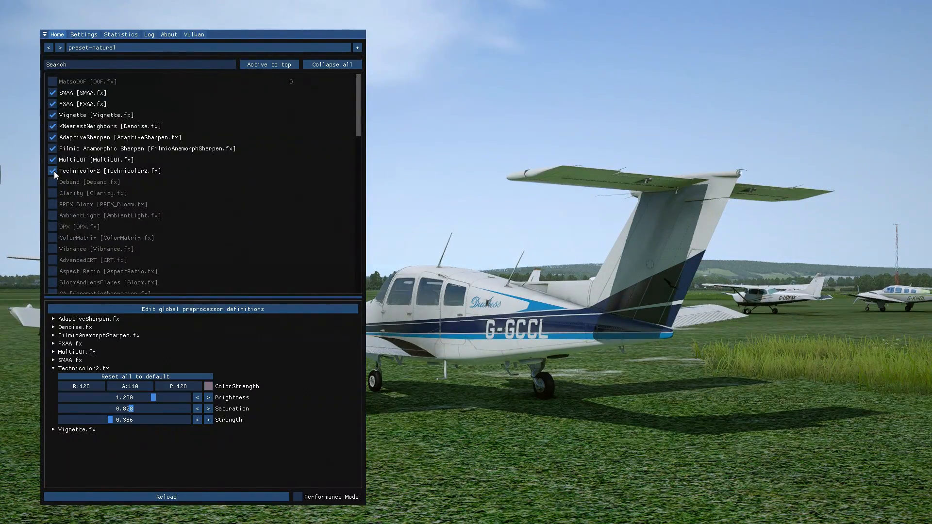
left_click(54, 171)
left_click(54, 171)
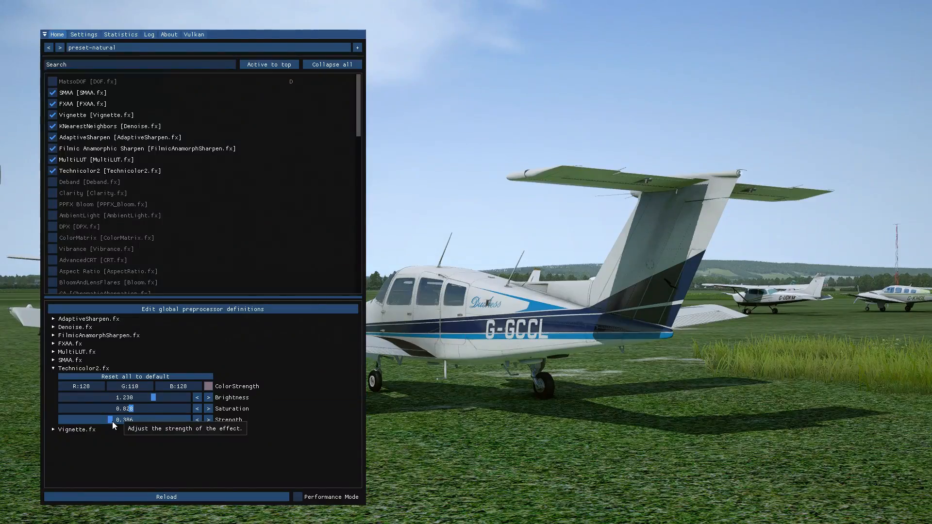
mouse_move(113, 422)
left_mouse_down()
mouse_move(225, 424)
mouse_move(106, 422)
mouse_move(89, 435)
mouse_move(104, 425)
left_mouse_up()
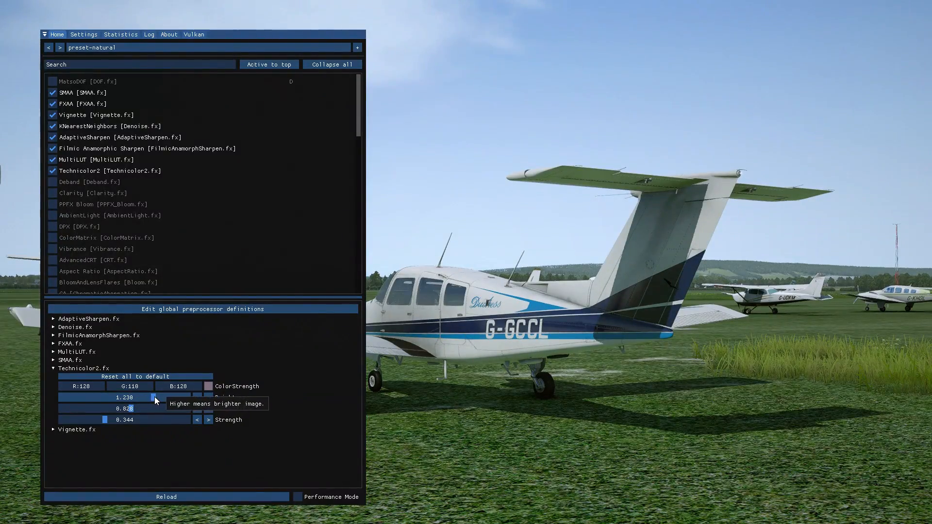
Enable the Deband effect, switching it off and on once to compare the image.
left_click(52, 182)
left_click(53, 182)
left_click(52, 182)
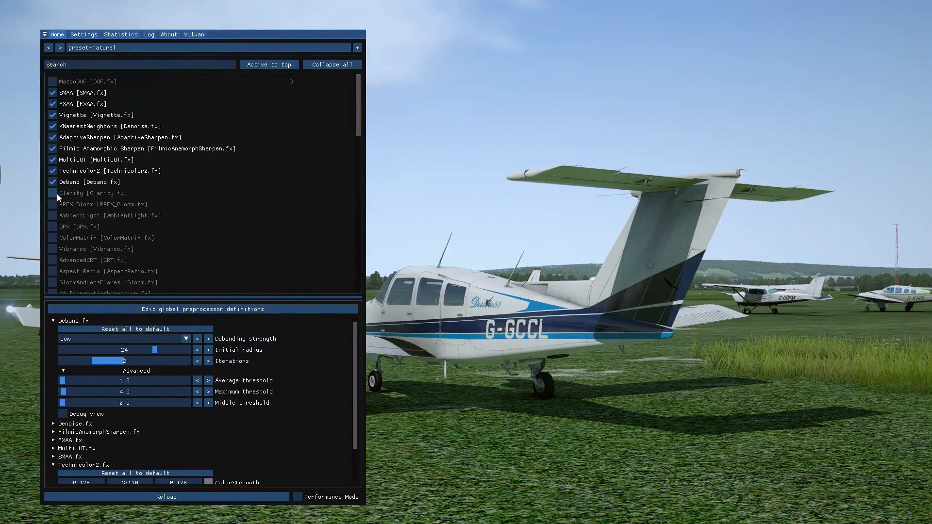
Enable the Clarity effect, toggling it several times to compare the image, and leave it on.
left_click(56, 191)
left_click(56, 191)
left_click(55, 191)
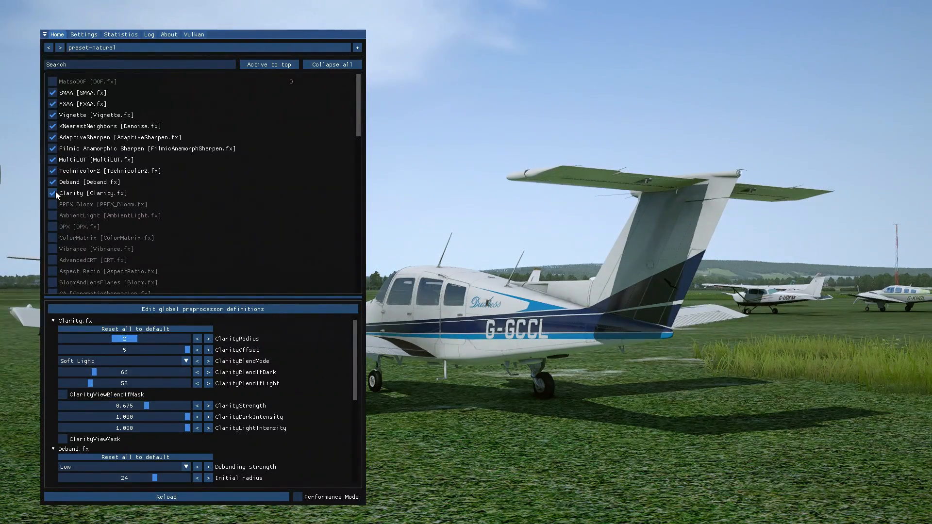
left_click(55, 192)
left_click(55, 191)
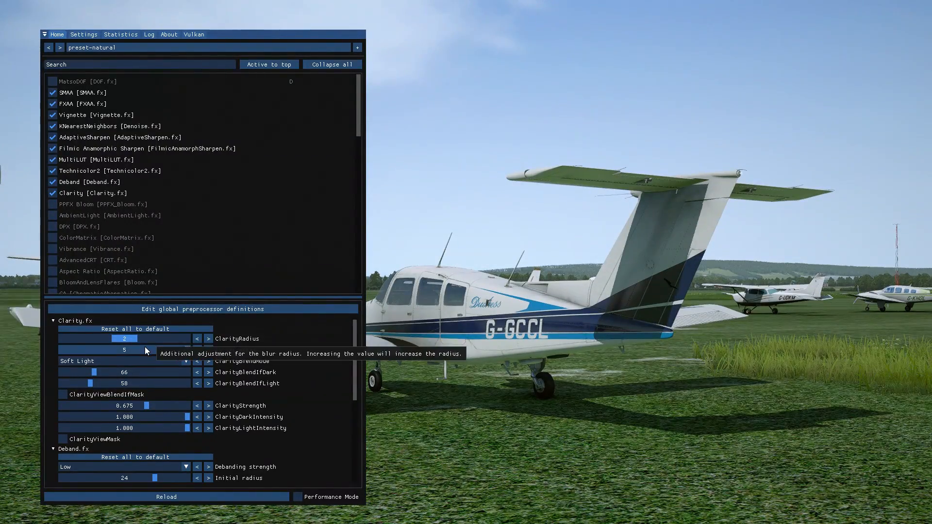
Set ClarityRadius to 3 and try the Multiply, Hard Light and Linear Light blend modes before choosing Vivid Light.
mouse_move(128, 340)
left_mouse_down()
mouse_move(182, 338)
mouse_move(104, 340)
mouse_move(186, 340)
mouse_move(127, 343)
mouse_move(142, 346)
left_mouse_up()
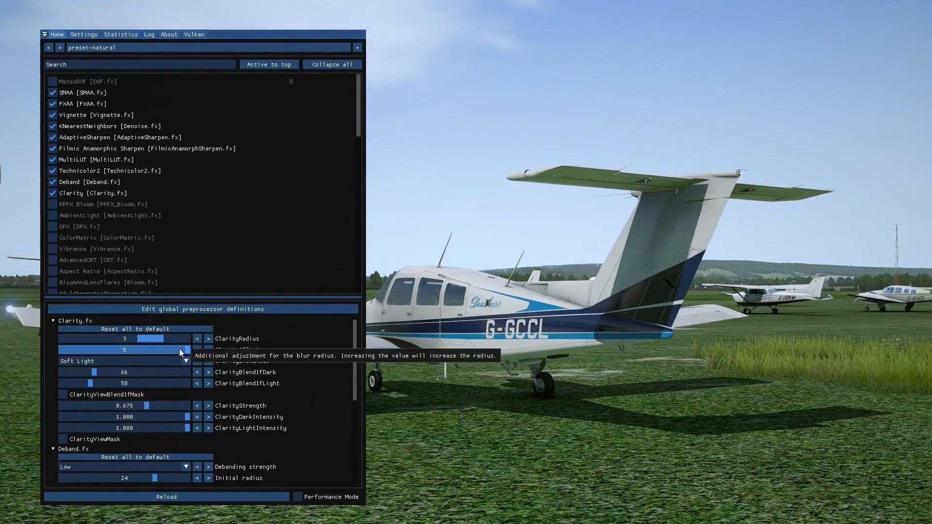
left_click(145, 362)
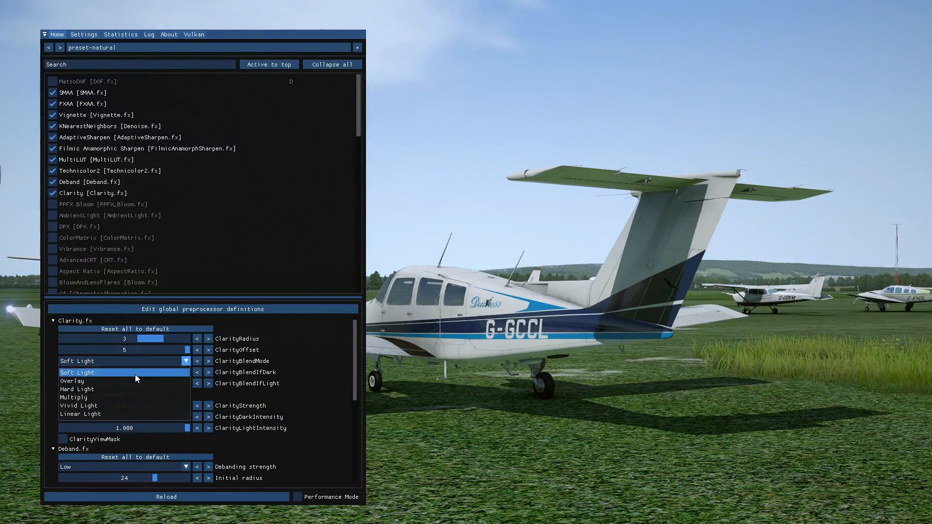
left_click(100, 398)
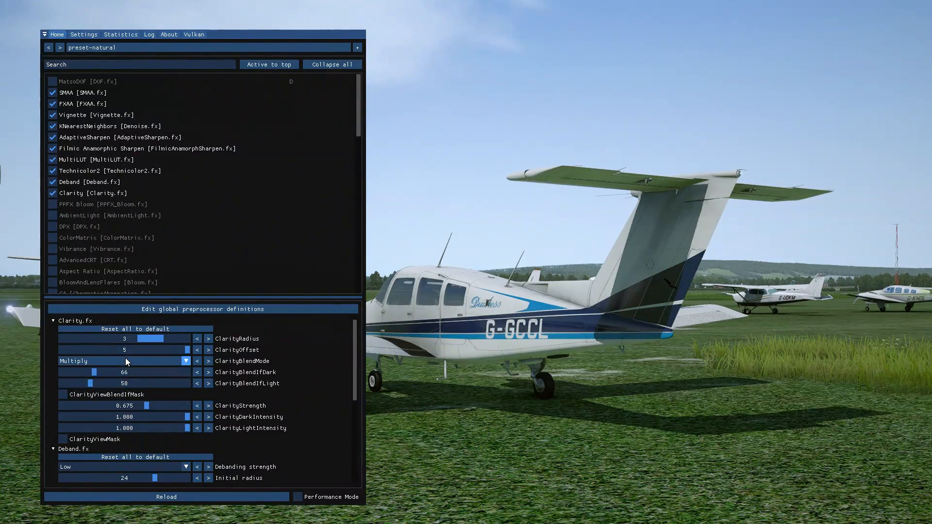
left_click(125, 360)
left_click(100, 396)
left_click(127, 365)
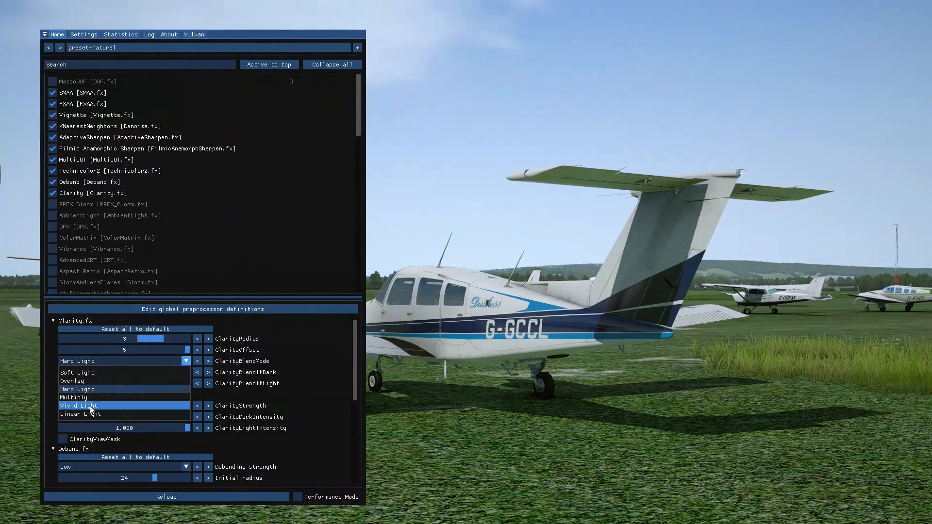
left_click(91, 413)
left_click(125, 366)
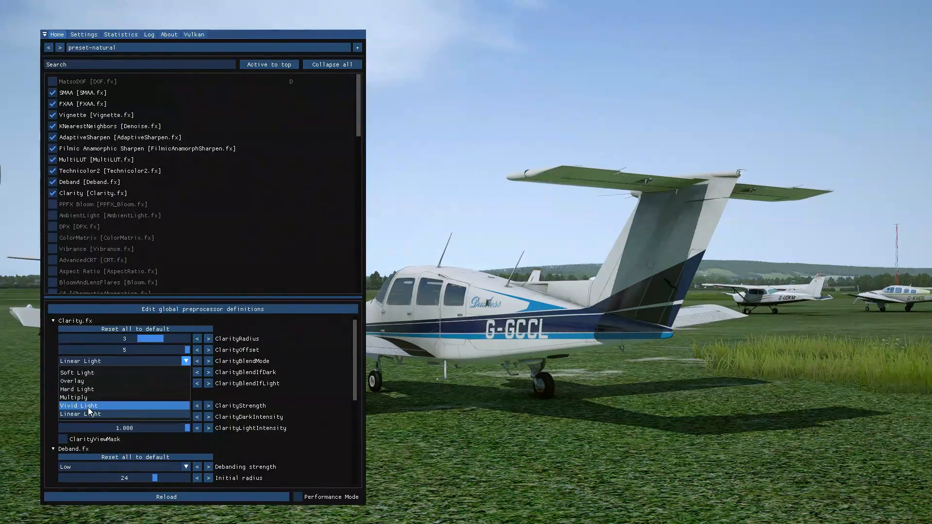
left_click(90, 406)
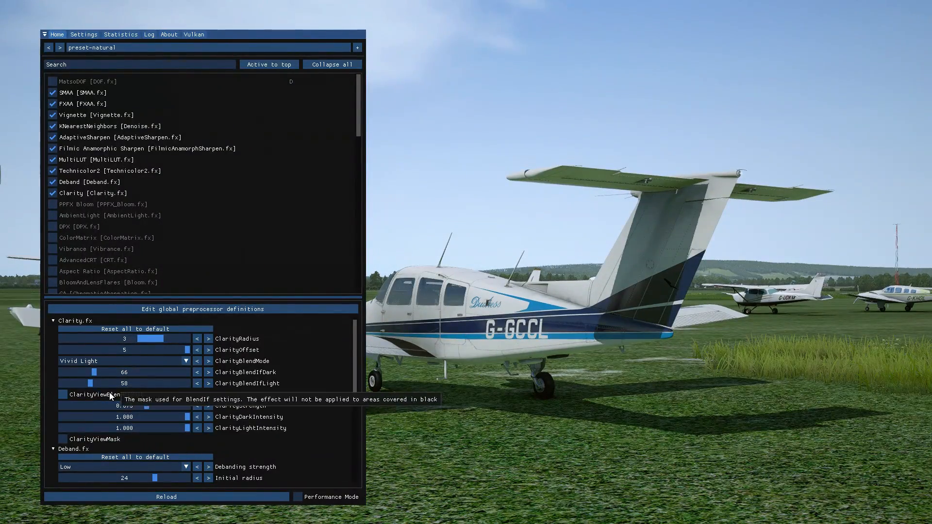
Display Clarity's BlendIf mask, set ClarityBlendIfDark to 54 and ClarityBlendIfLight to 68, and hide the mask.
left_click(93, 395)
left_click(93, 395)
left_click(93, 395)
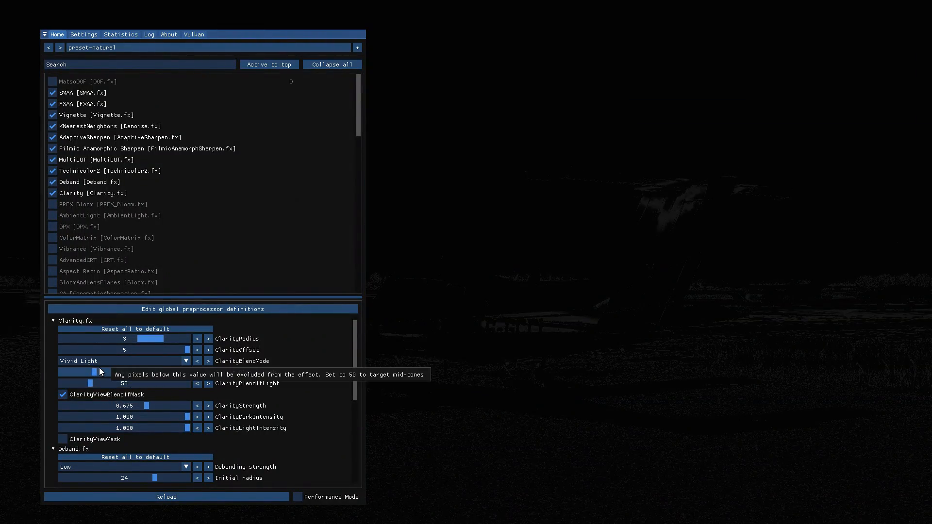
left_click_drag(153, 372, 95, 384)
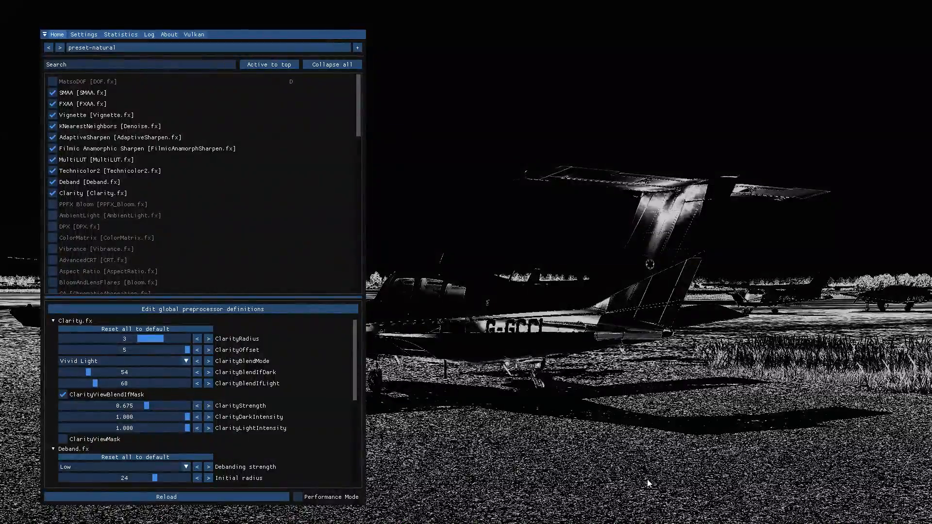
left_click(64, 395)
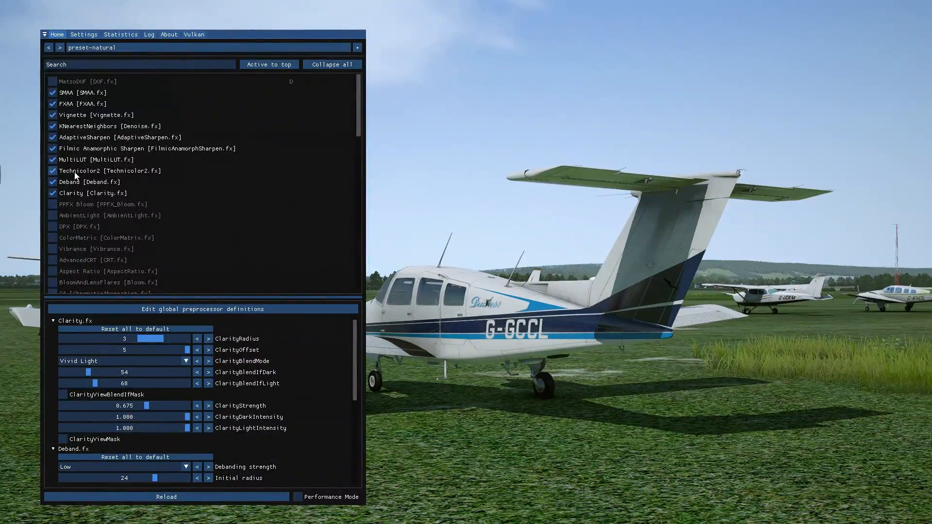
Toggle Clarity off and on repeatedly to compare the image with its adjusted settings, leaving it enabled.
left_click(54, 192)
left_click(53, 192)
left_click(54, 192)
left_click(54, 193)
left_click(54, 193)
left_click(55, 193)
left_click(54, 192)
left_click(55, 193)
left_click(54, 193)
left_click(55, 192)
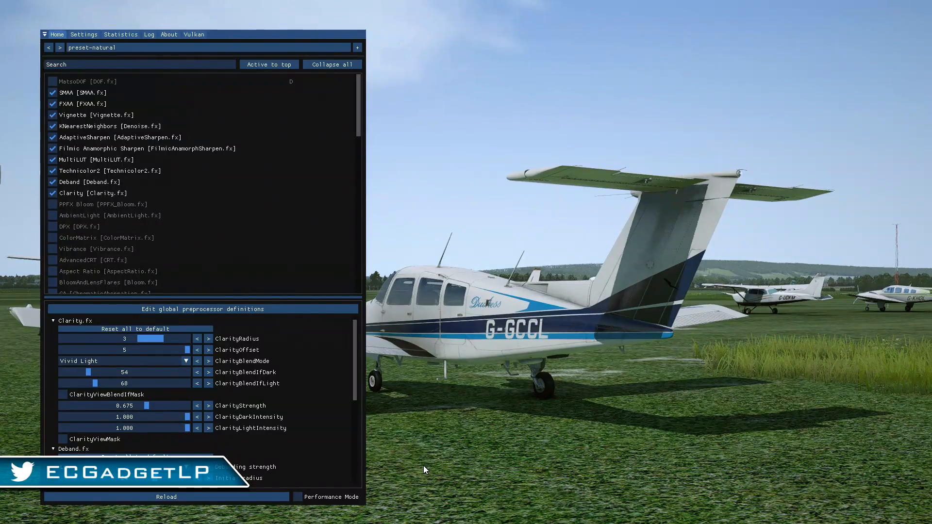
left_click(57, 193)
left_click(56, 193)
left_click(56, 193)
left_click(56, 192)
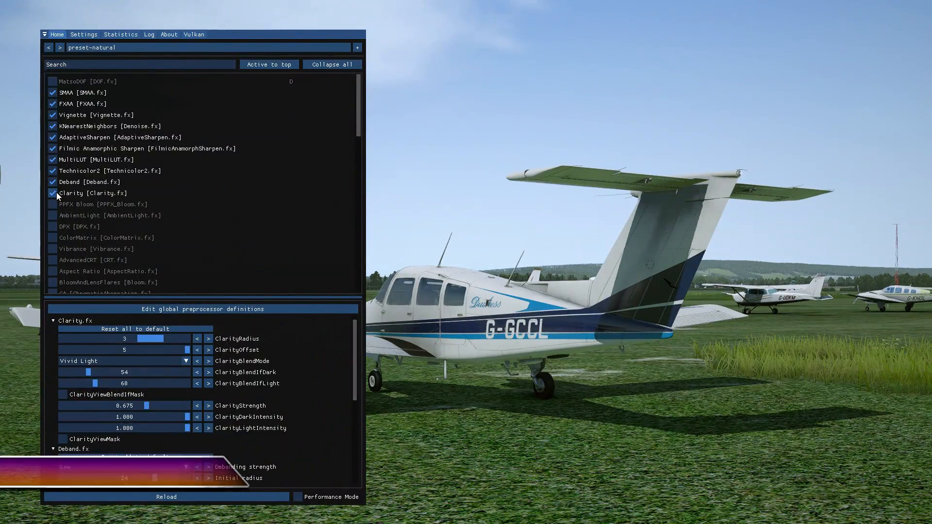
left_click(56, 192)
left_click(56, 192)
left_click(56, 192)
left_click(56, 193)
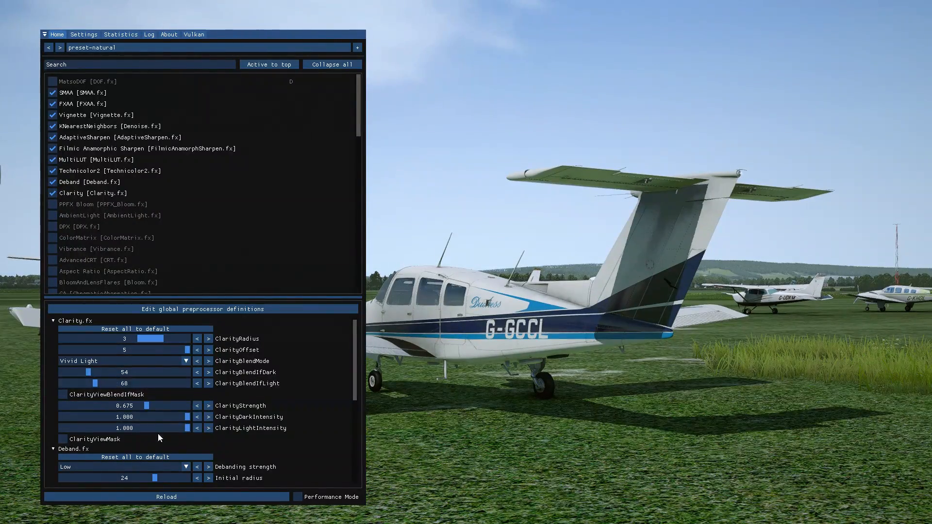
With Clarity's mask views shown for checking, lower ClarityStrength to 0.456 and set ClarityBlendIfDark to 50 and ClarityBlendIfLight to 218.
left_click(72, 396)
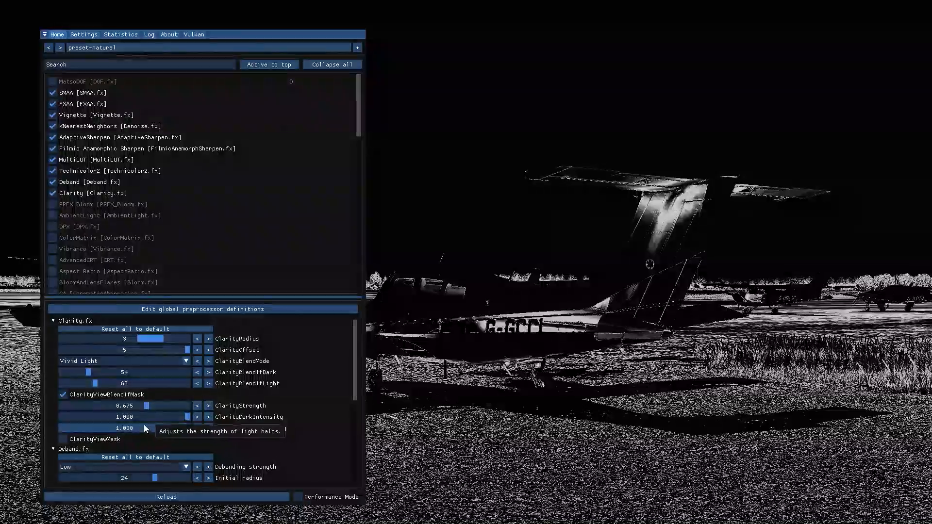
mouse_move(148, 405)
left_mouse_down()
mouse_move(164, 414)
mouse_move(138, 411)
left_mouse_up()
left_click(72, 439)
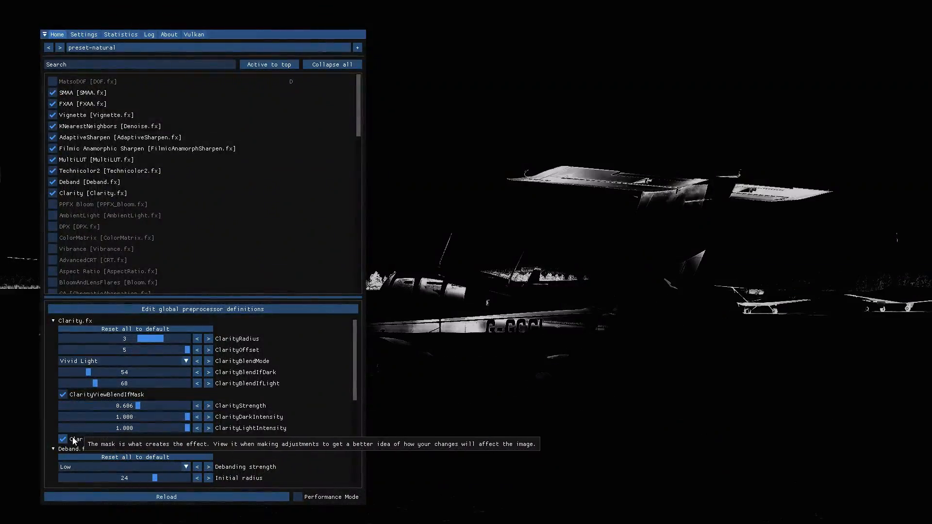
mouse_move(138, 404)
left_mouse_down()
mouse_move(109, 403)
mouse_move(153, 403)
mouse_move(125, 405)
left_mouse_up()
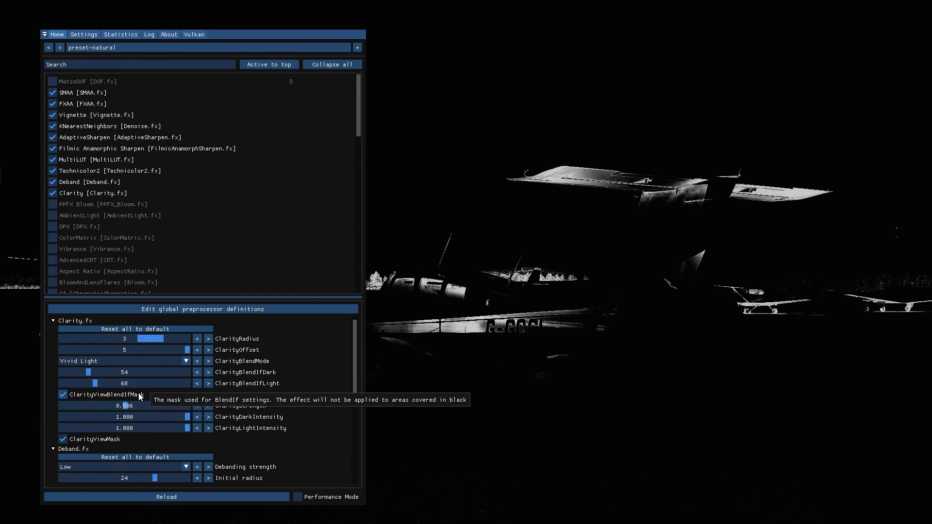
left_click(64, 441)
left_click(63, 441)
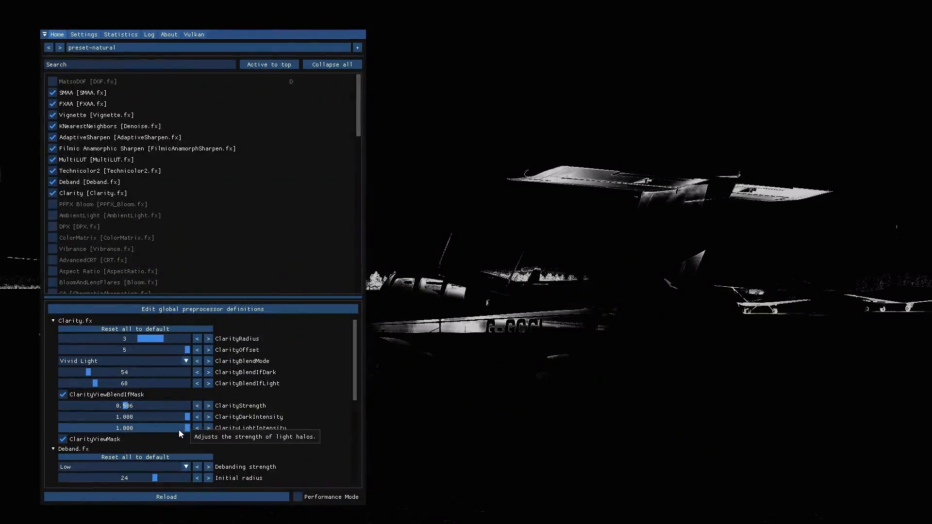
mouse_move(127, 406)
left_mouse_down()
mouse_move(174, 408)
mouse_move(119, 411)
left_mouse_up()
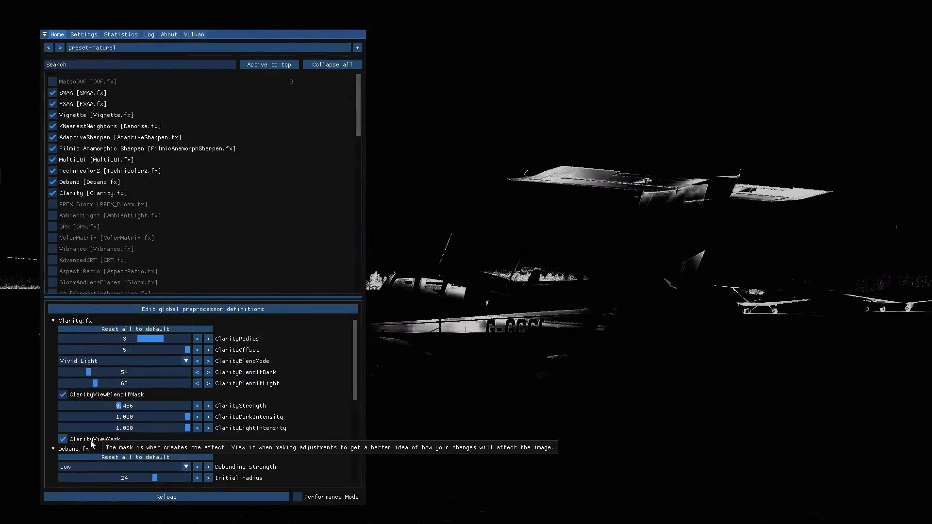
left_click(91, 441)
left_click_drag(88, 373, 169, 383)
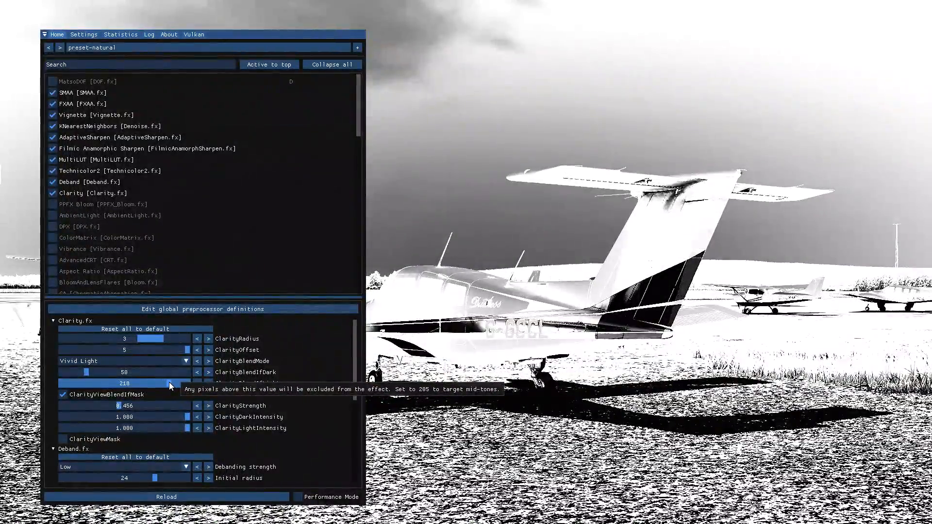
Hide Clarity's BlendIf mask and lower ClarityBlendIfLight to 120.
left_click(67, 396)
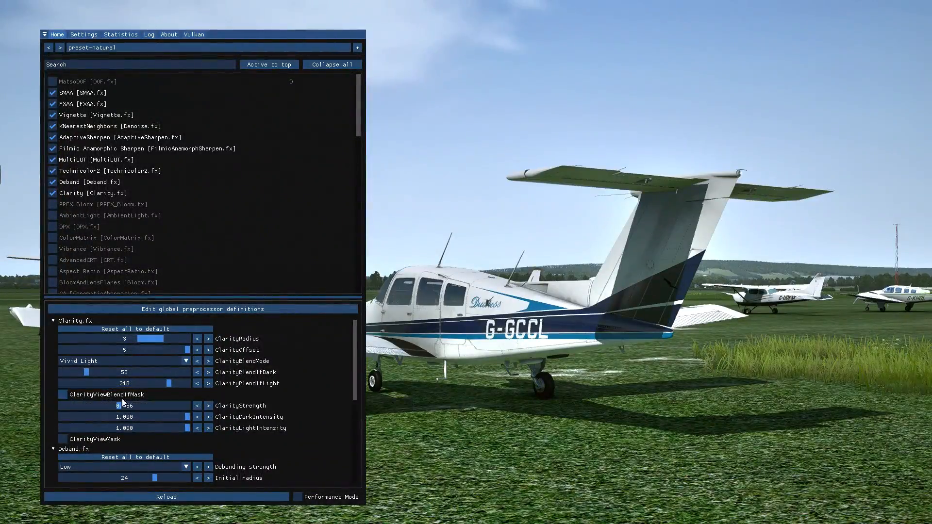
left_click_drag(170, 386, 122, 398)
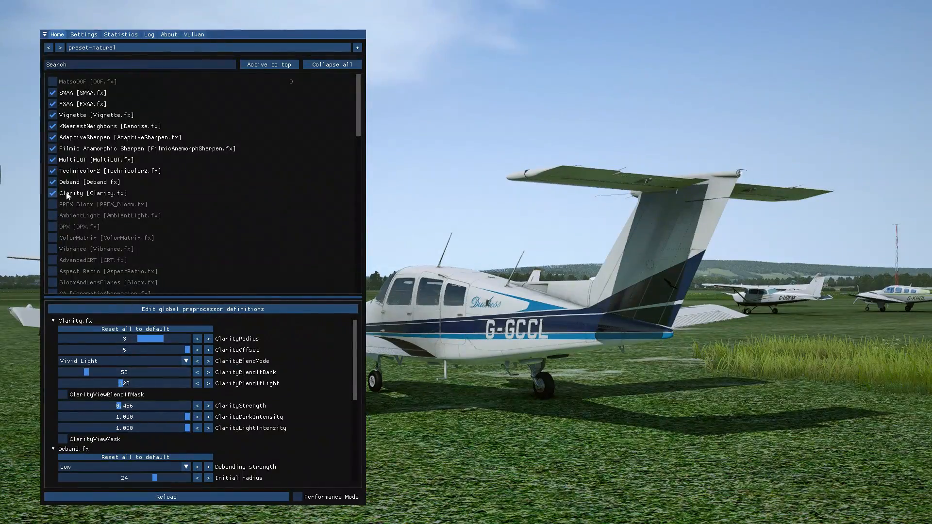
Toggle Clarity off and on repeatedly to compare the image with the lowered BlendIfLight value, leaving it enabled.
left_click(54, 193)
left_click(54, 192)
left_click(54, 193)
left_click(54, 193)
left_click(54, 192)
left_click(54, 193)
left_click(54, 193)
left_click(54, 193)
left_click(54, 193)
left_click(54, 193)
Enable PPFX Bloom, collapse the other effects' settings groups, and expand the PPFX_Bloom.fx settings.
left_click(55, 203)
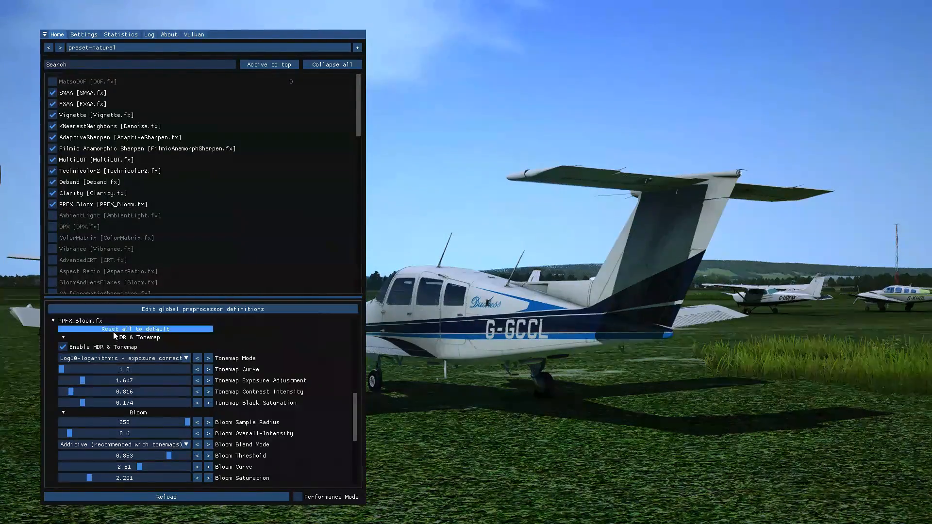
left_click(92, 320)
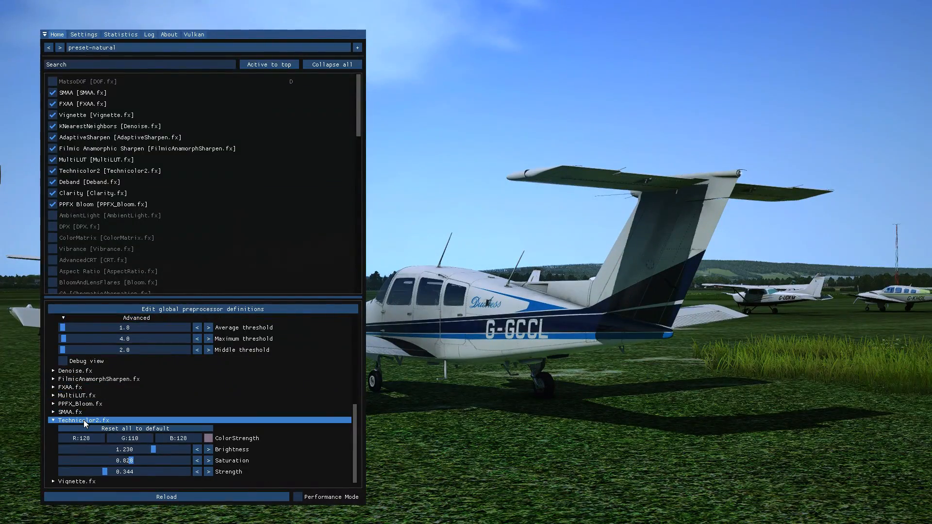
left_click(83, 421)
left_click(86, 352)
scroll(97, 388, "up", 2)
left_click(77, 327)
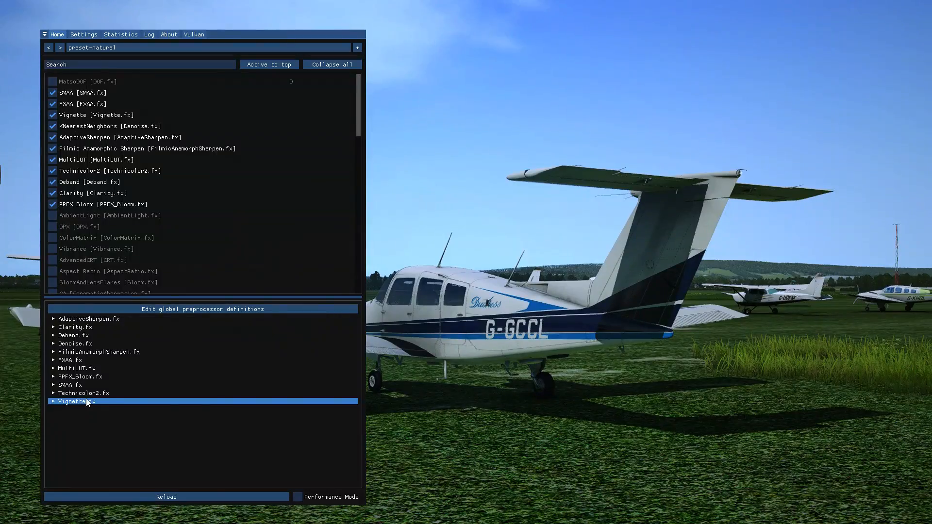
left_click(82, 378)
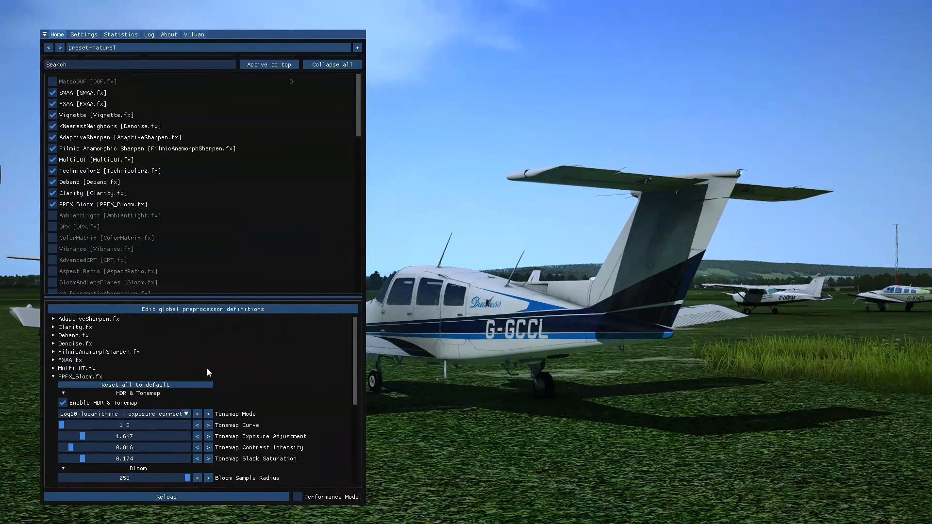
scroll(207, 368, "down", 2)
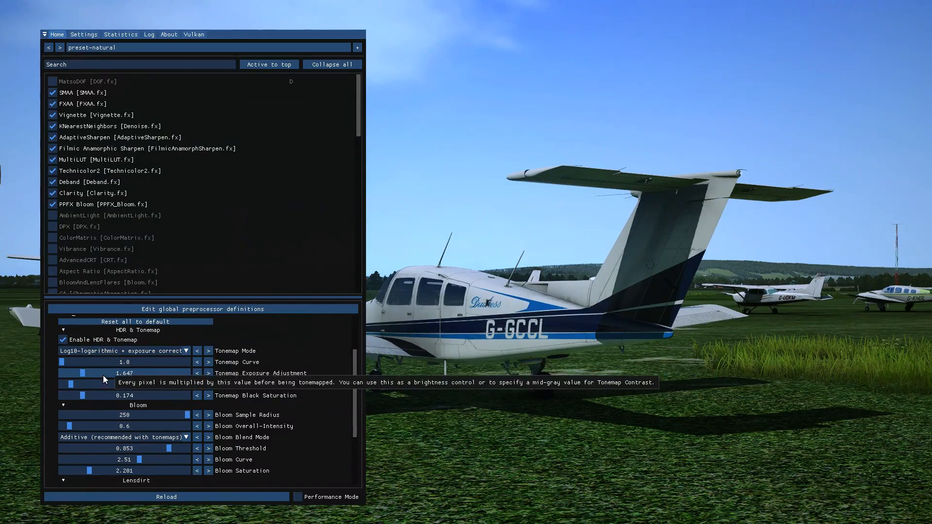
Set PPFX Bloom's Tonemap Exposure Adjustment to 1.622, Tonemap Contrast Intensity to 0.826 and Tonemap Black Saturation to 0.266.
left_click_drag(61, 363, 83, 383)
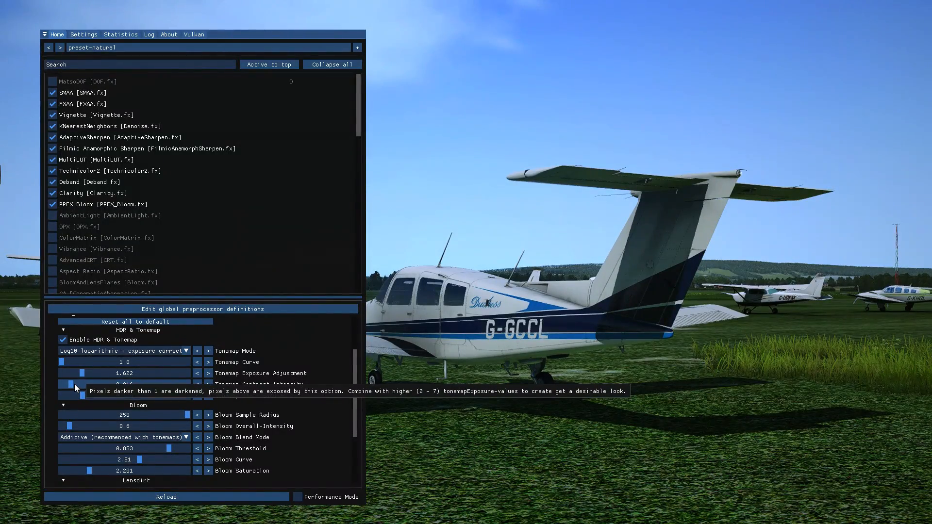
mouse_move(69, 386)
left_mouse_down()
mouse_move(124, 385)
mouse_move(57, 391)
mouse_move(71, 394)
left_mouse_up()
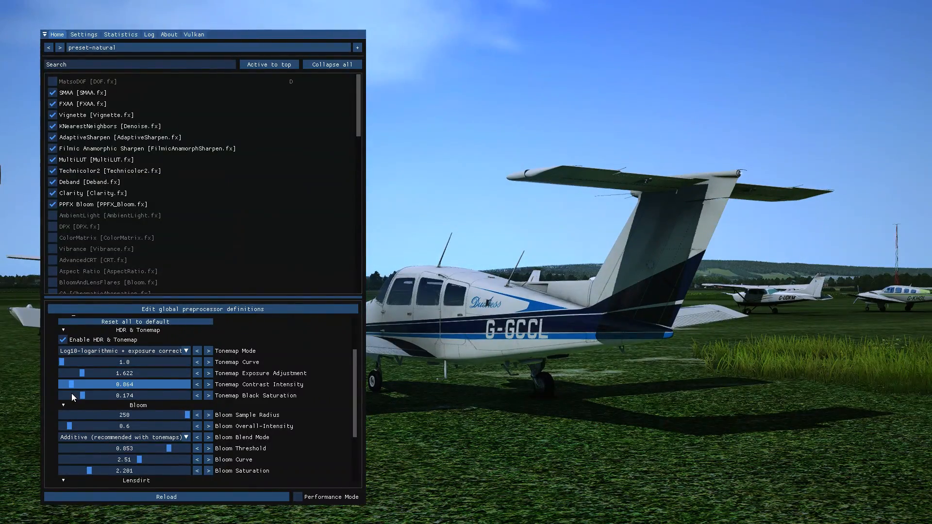
left_click_drag(71, 394, 71, 394)
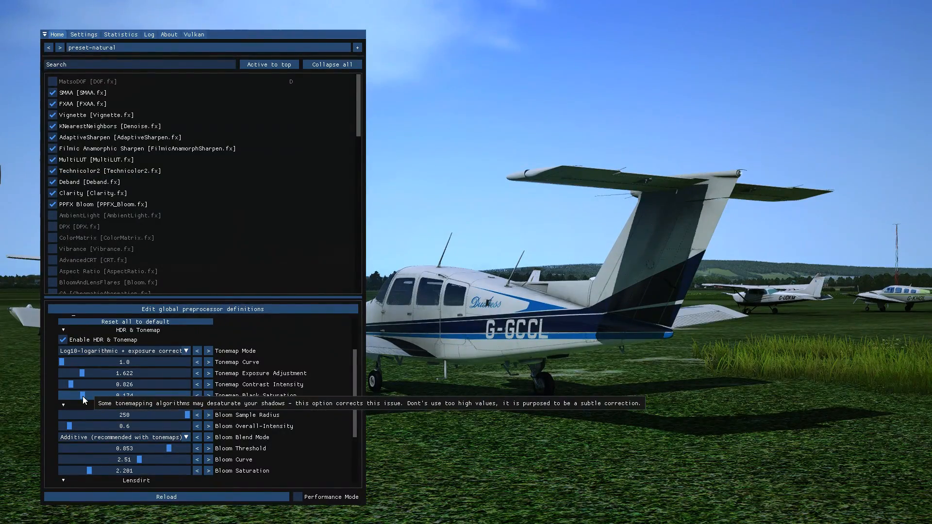
mouse_move(83, 396)
left_mouse_down()
mouse_move(160, 405)
mouse_move(94, 400)
left_mouse_up()
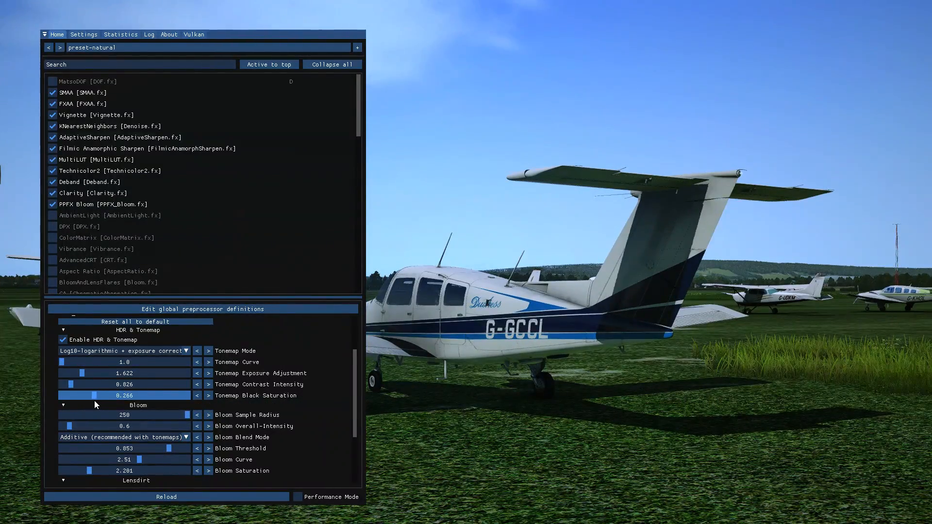
Toggle PPFX Bloom and Clarity off and on to compare their effect on the image, leaving both enabled.
left_click(53, 204)
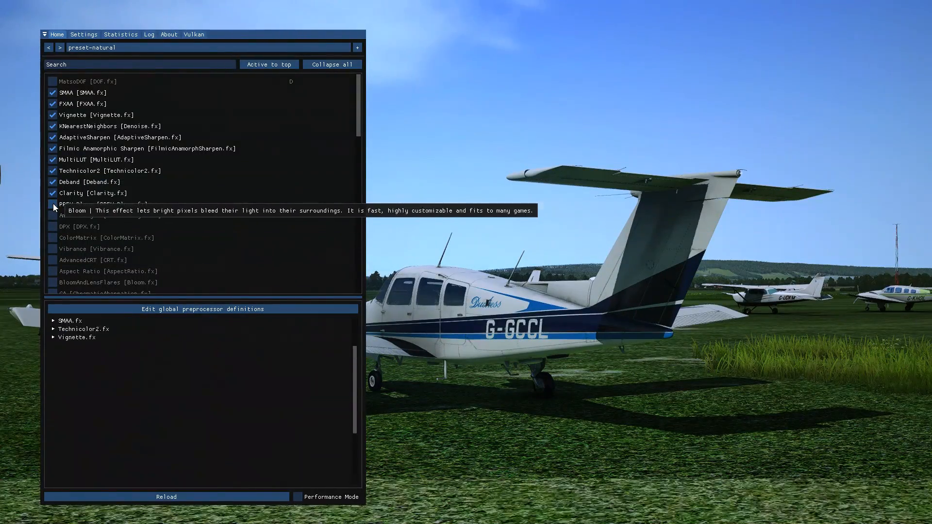
left_click(53, 204)
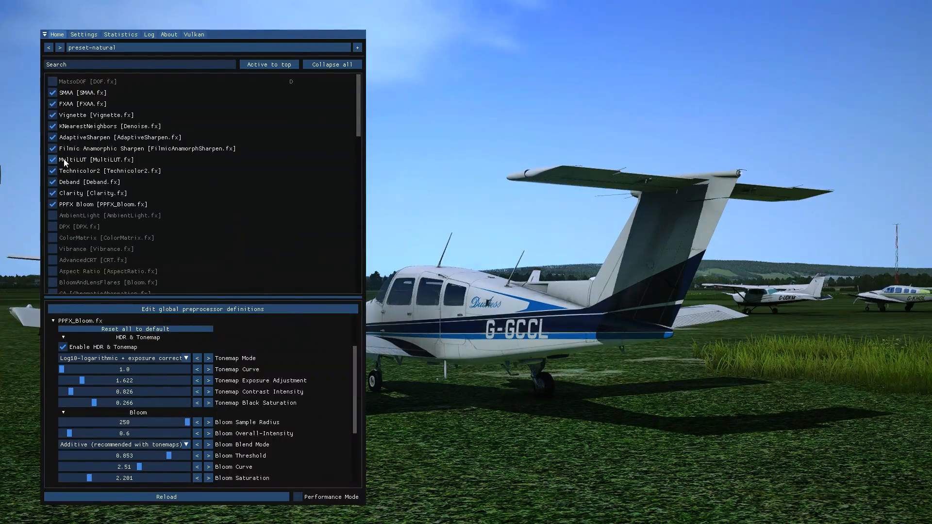
left_click(53, 193)
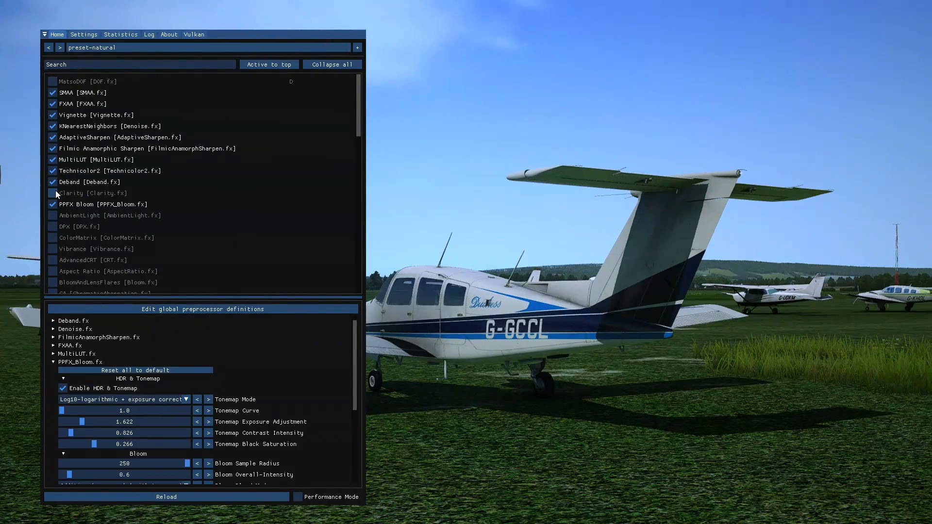
left_click(56, 192)
left_click(56, 192)
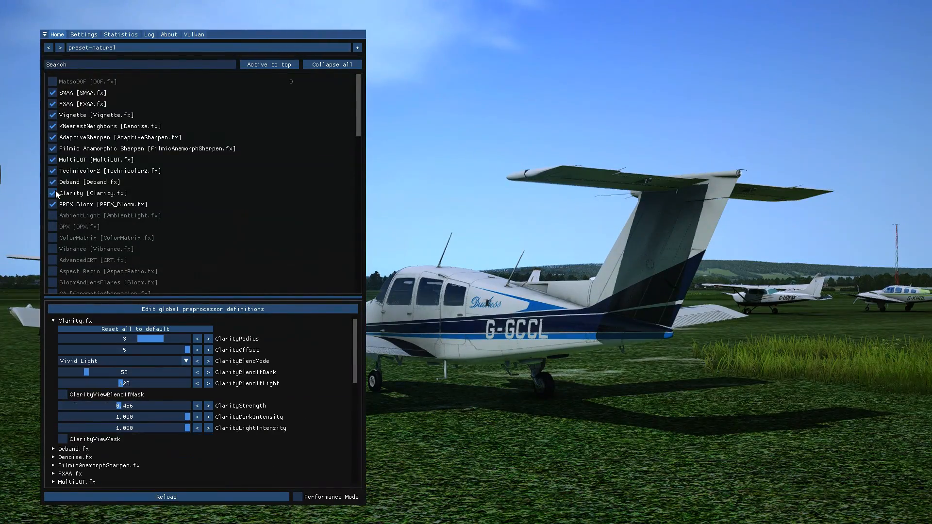
left_click(55, 193)
left_click(55, 193)
Enable AmbientLight, toggling it off and on to compare the image with and without it.
left_click(59, 215)
left_click(59, 215)
left_click(59, 215)
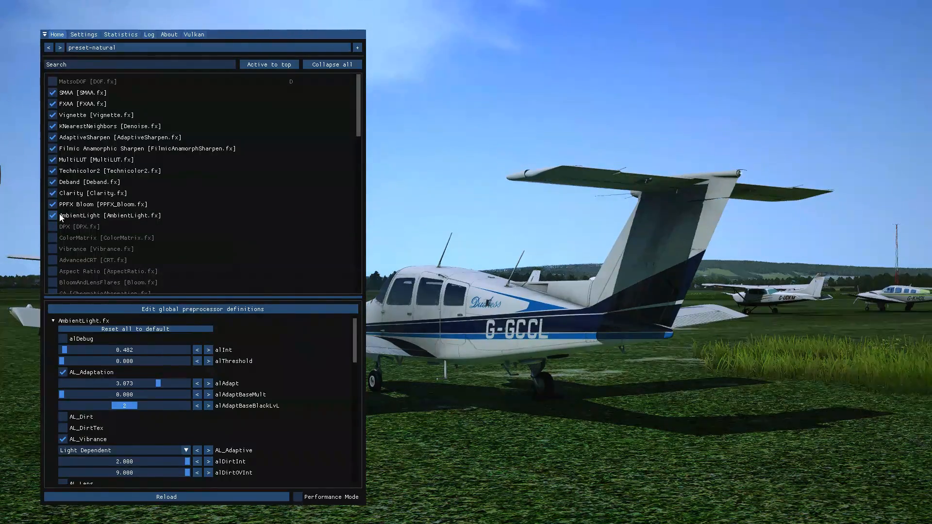
left_click(59, 215)
left_click(59, 215)
left_click(60, 215)
left_click(59, 216)
Enable DPX, switching it off and on repeatedly to compare its colour changes on the aircraft scene.
left_click(57, 227)
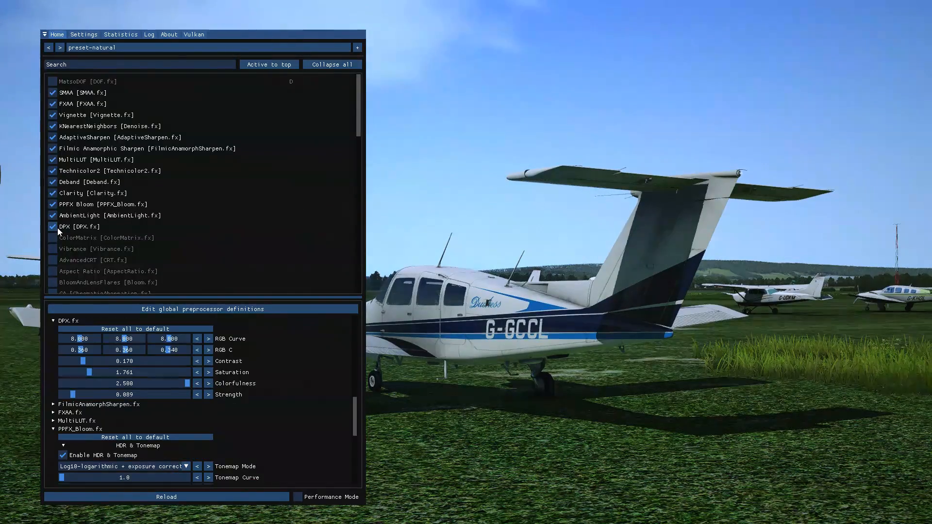
left_click(57, 227)
left_click(57, 226)
left_click(58, 226)
left_click(57, 227)
left_click(65, 229)
left_click(65, 229)
left_click(65, 229)
left_click(64, 229)
left_click(64, 230)
left_click(65, 230)
Toggle ColorMatrix to compare the image with and without it, leaving the effect enabled.
left_click(54, 238)
left_click(53, 238)
left_click(54, 238)
left_click(54, 238)
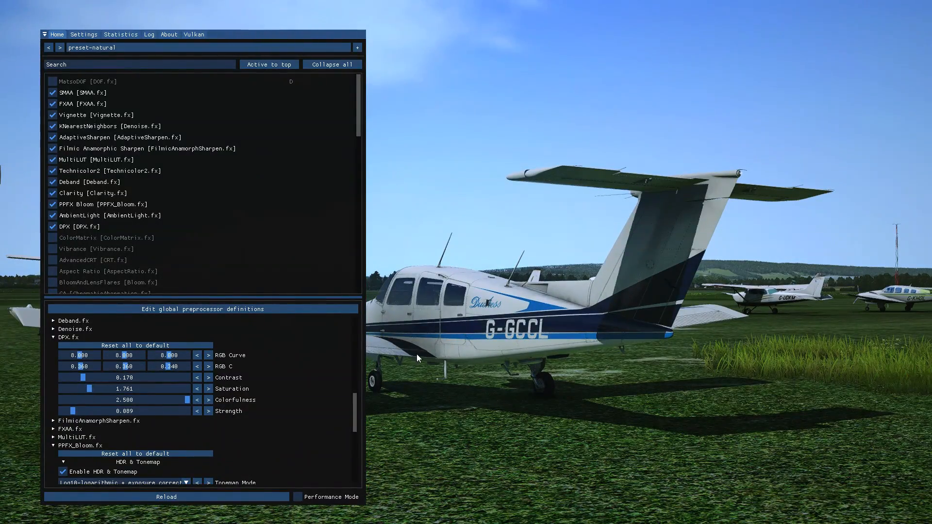
left_click(82, 238)
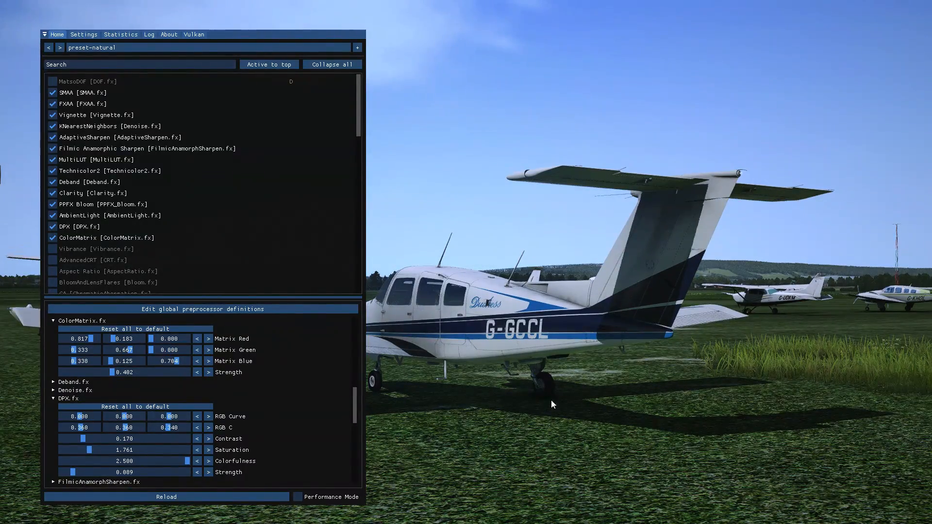
Collapse the DPX, PPFX Bloom, ColorMatrix and AmbientLight settings groups, keeping the Clarity settings expanded.
left_click(84, 398)
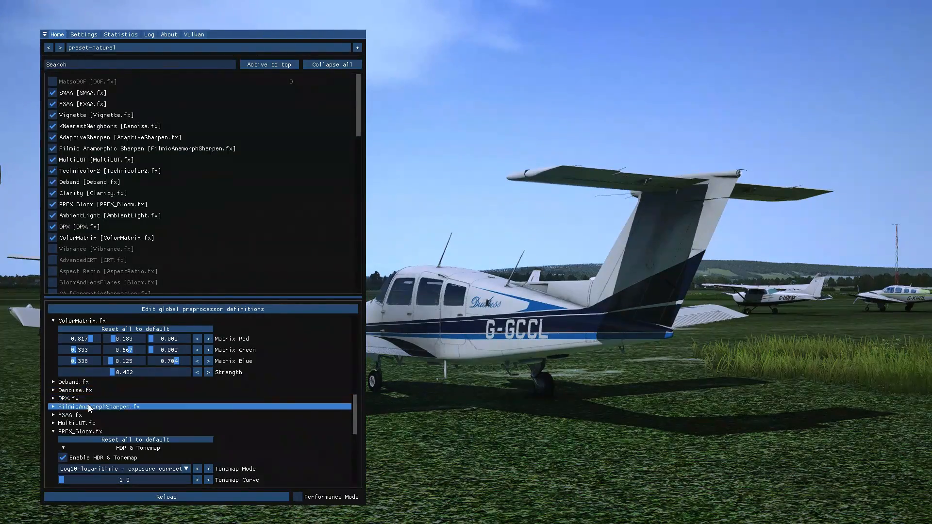
left_click(91, 432)
left_click(105, 346)
scroll(109, 403, "up", 10)
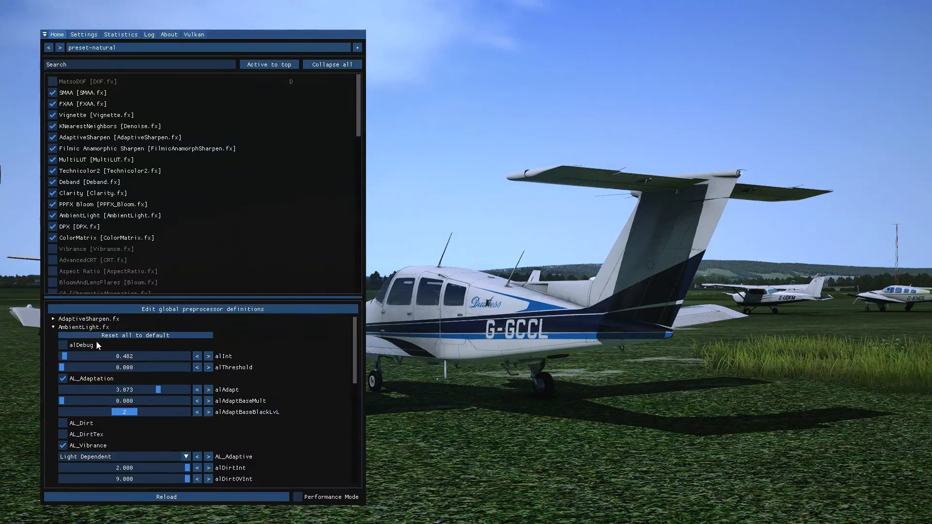
left_click(85, 327)
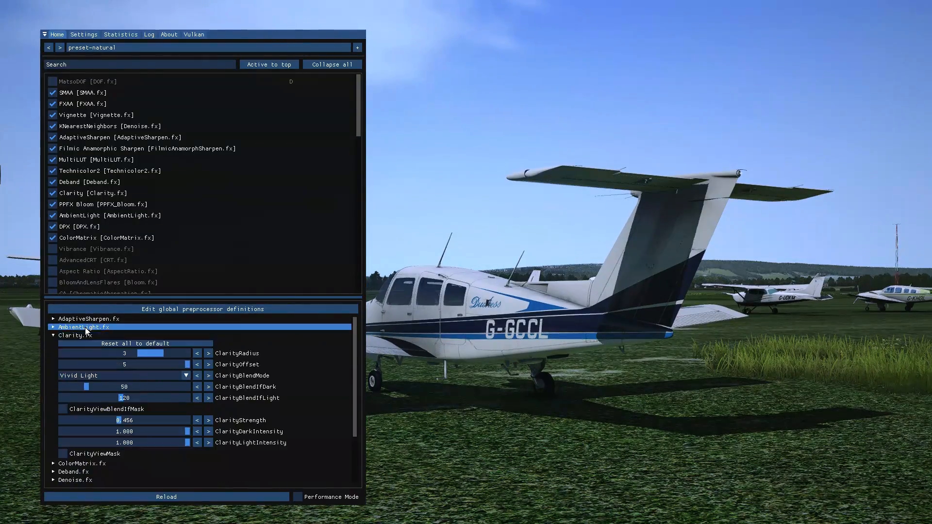
Toggle Vibrance on and off repeatedly to compare the image with and without it, leaving it disabled.
left_click(52, 249)
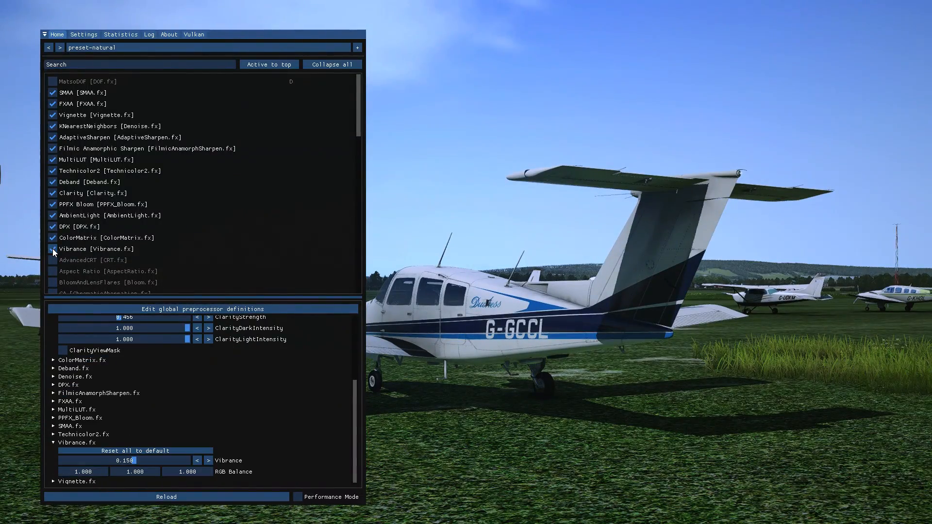
left_click(52, 249)
left_click(52, 249)
left_click(52, 249)
left_click(52, 249)
left_click(53, 249)
left_click(52, 249)
left_click(52, 249)
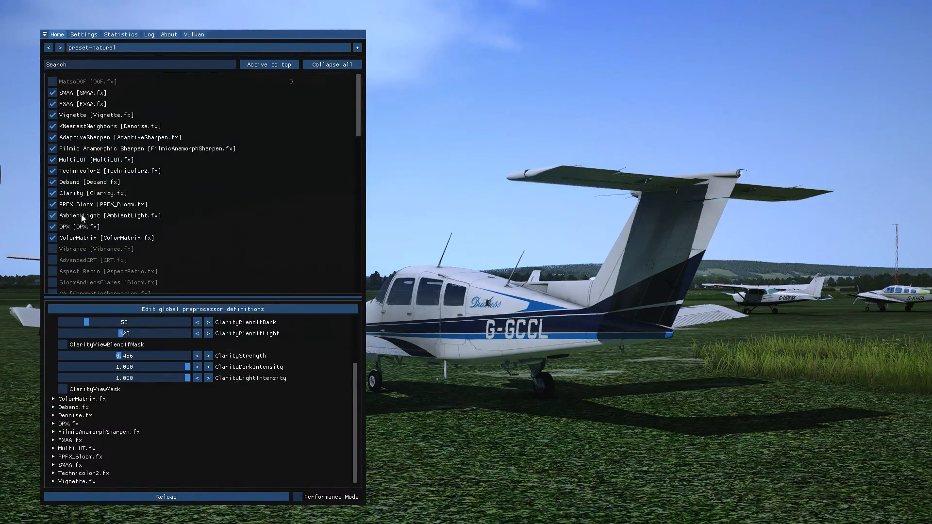
Set ClarityBlendIfLight to 100.
scroll(142, 424, "up", 3)
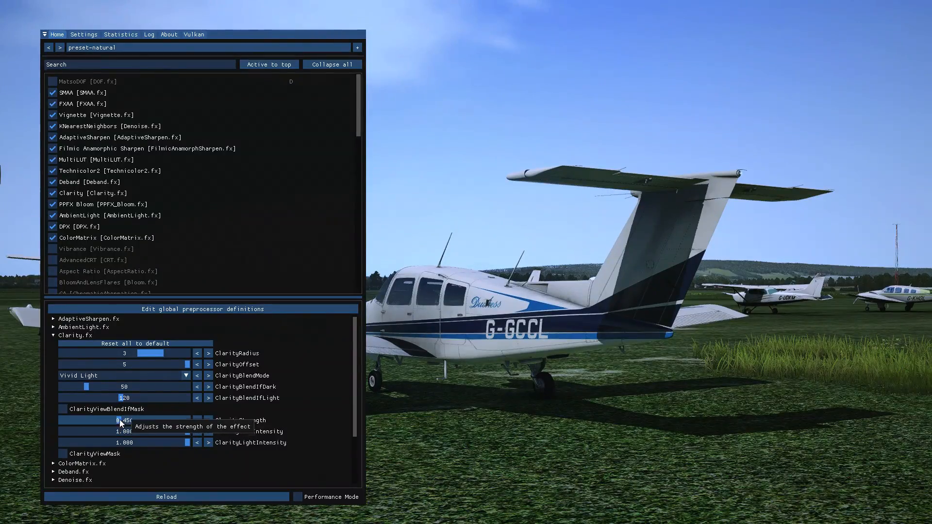
left_click_drag(122, 399, 103, 406)
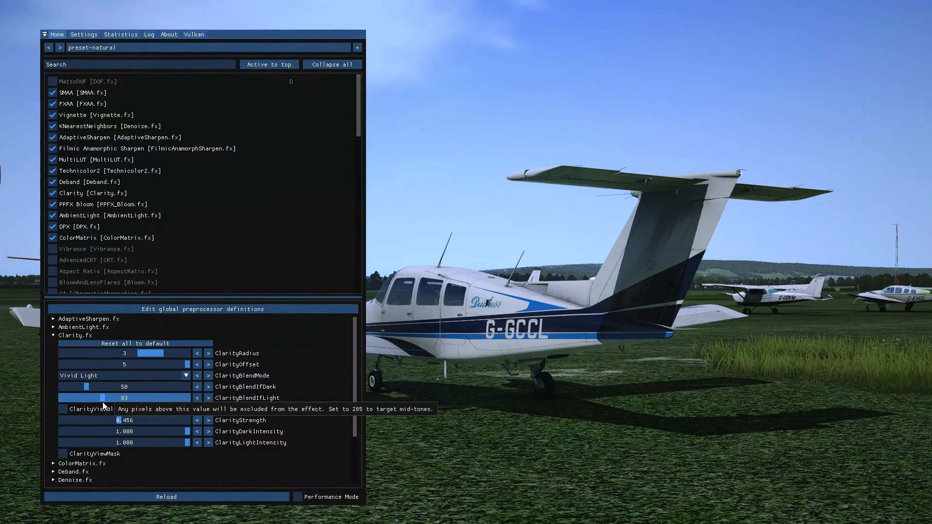
mouse_move(103, 406)
left_mouse_down()
mouse_move(122, 408)
mouse_move(111, 410)
left_mouse_up()
Try Clarity's Soft Light, Overlay, Hard Light, Multiply, Vivid Light and Linear Light blend modes one after another.
left_click(130, 372)
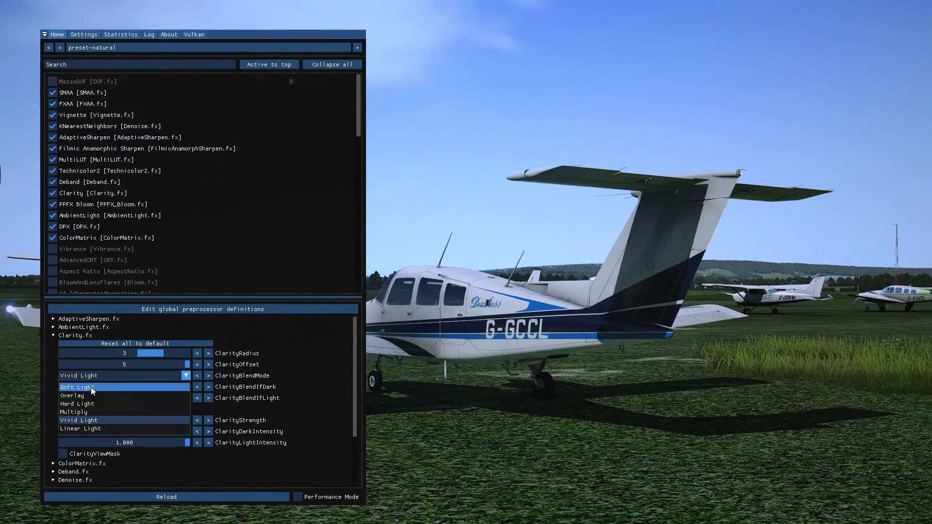
left_click(92, 387)
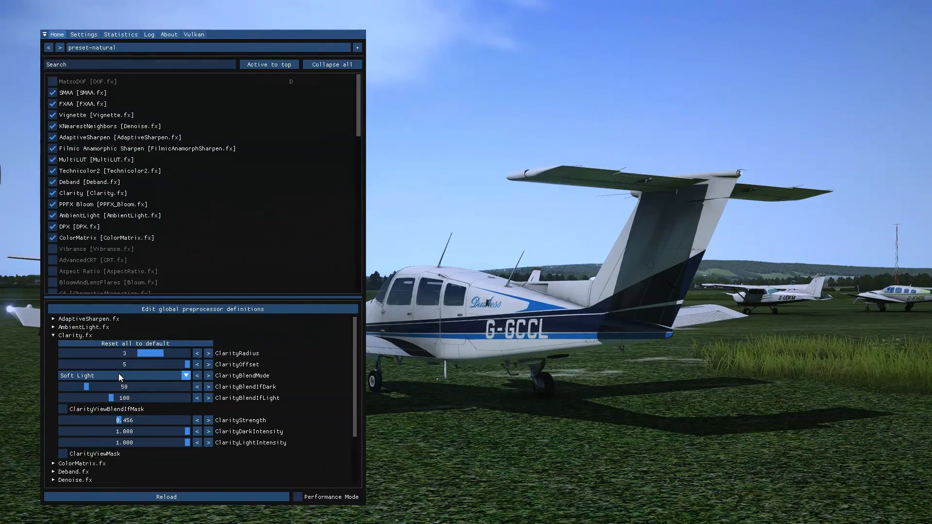
left_click(79, 409)
left_click(81, 410)
left_click(108, 374)
left_click(92, 396)
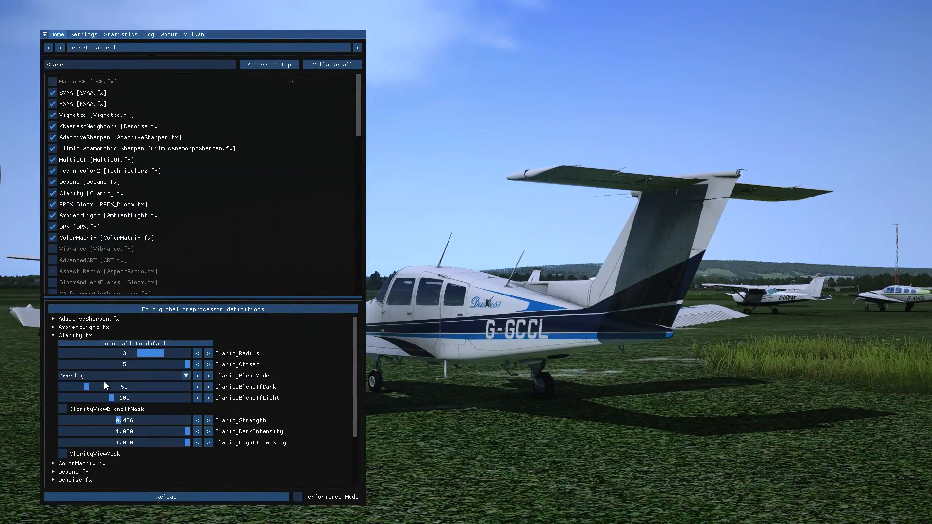
left_click(108, 377)
left_click(100, 403)
left_click(118, 374)
left_click(94, 409)
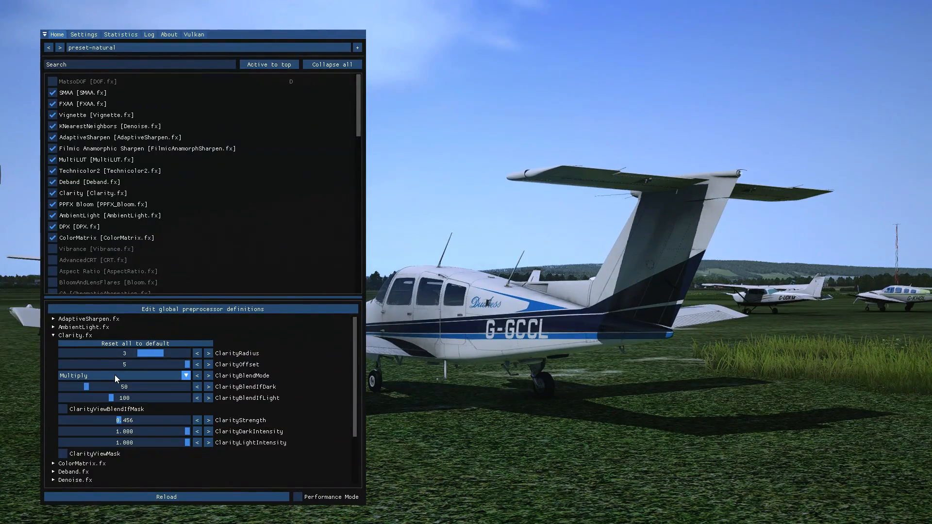
left_click(115, 375)
left_click(88, 422)
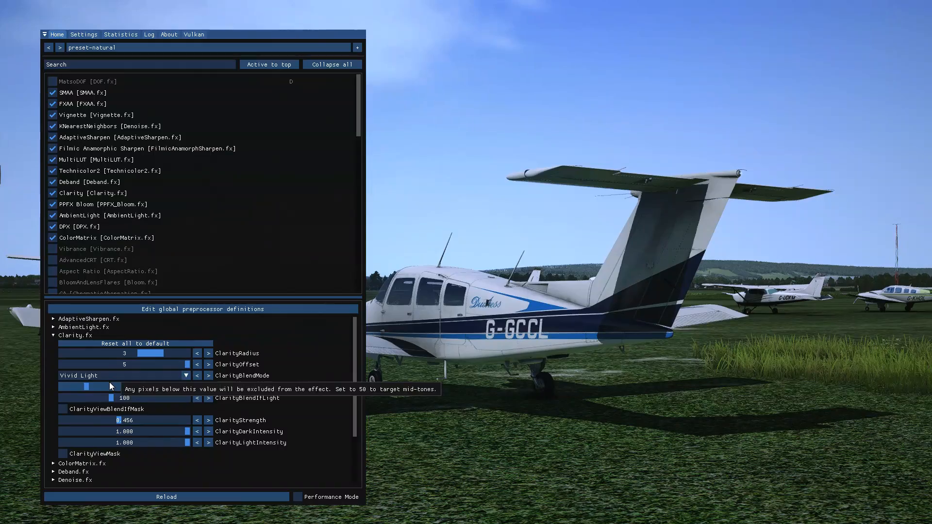
left_click(109, 378)
left_click(91, 429)
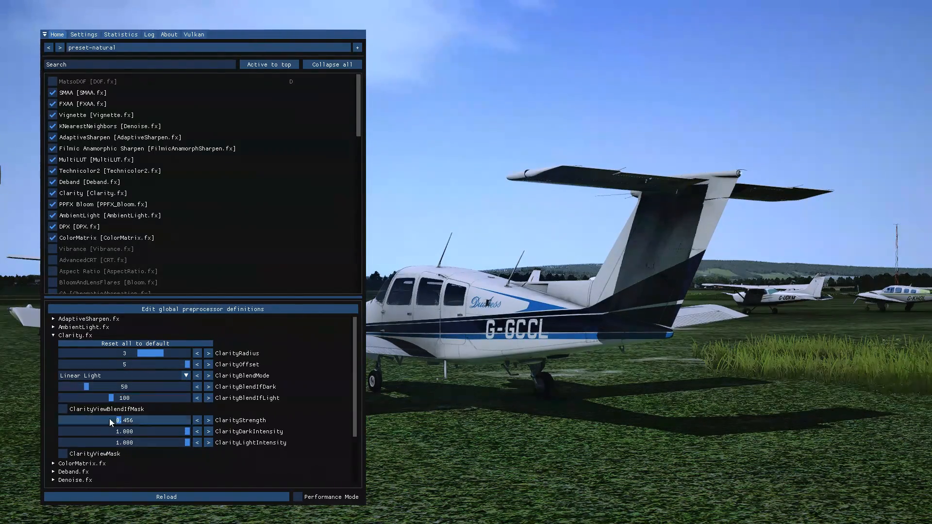
Compare the Soft Light and Vivid Light blend modes for Clarity and choose Soft Light.
left_click(111, 374)
left_click(98, 385)
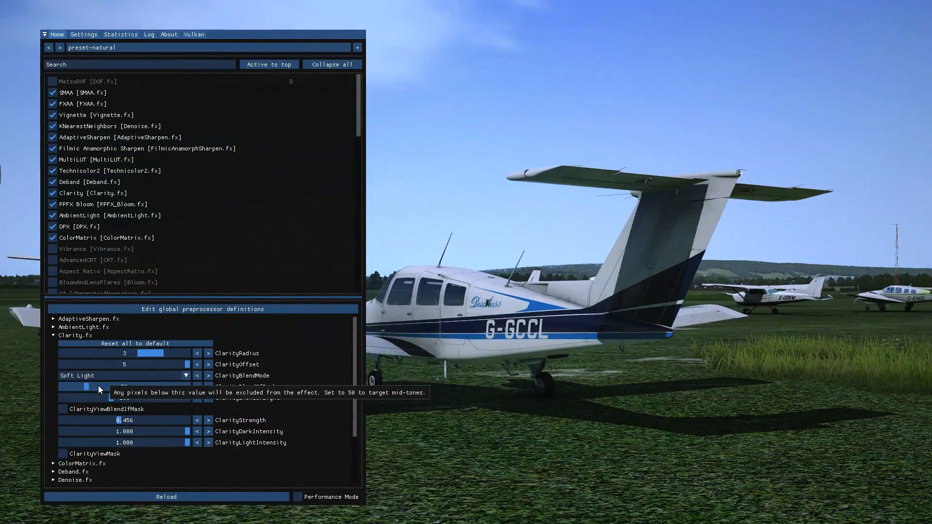
left_click(115, 374)
left_click(88, 421)
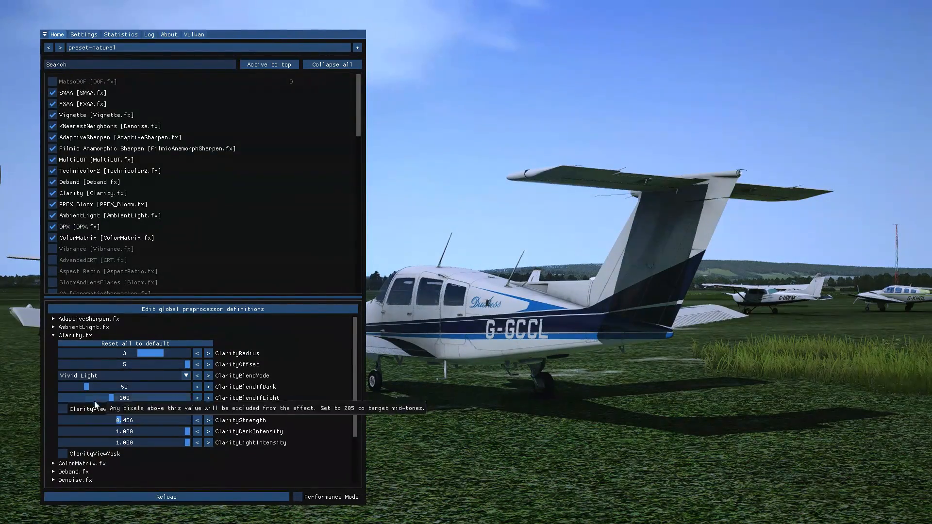
left_click(106, 374)
left_click(98, 392)
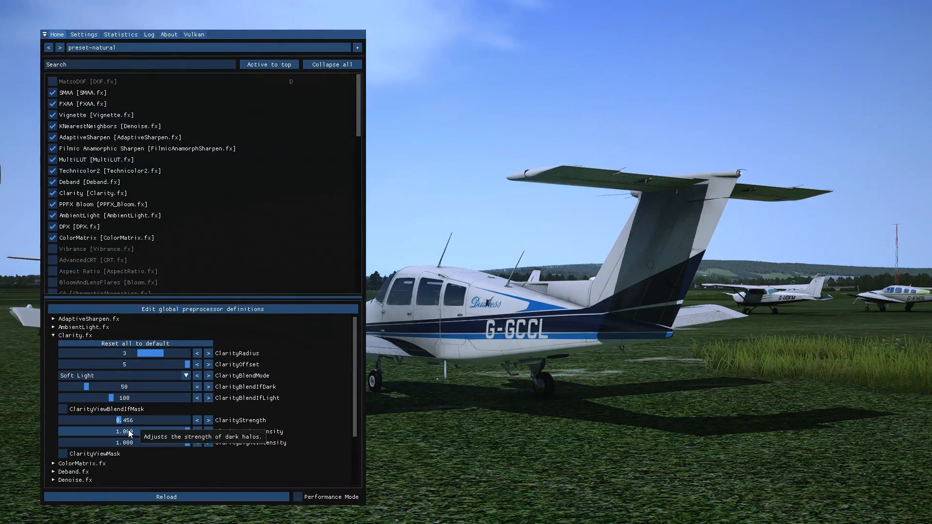
Collapse the Clarity settings and inspect the aircraft from several angles with all effects switched on and off.
left_click(69, 334)
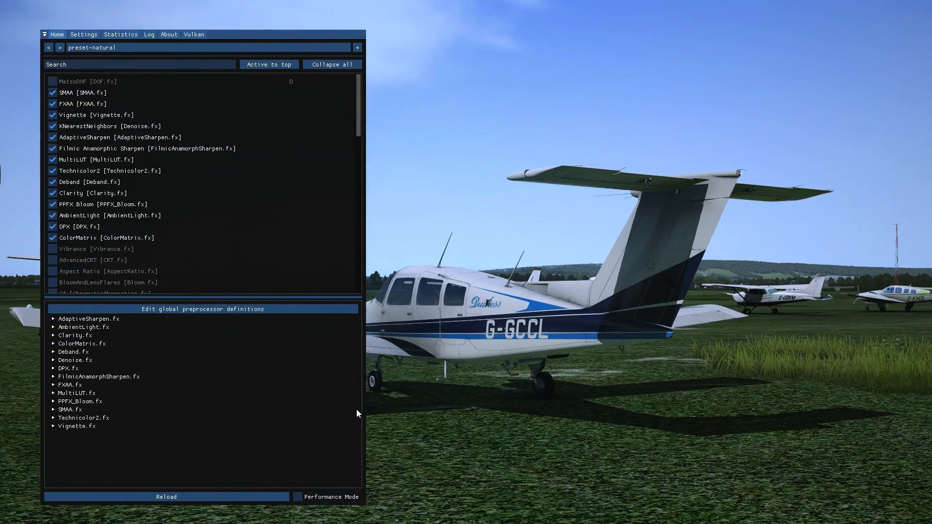
key("Home")
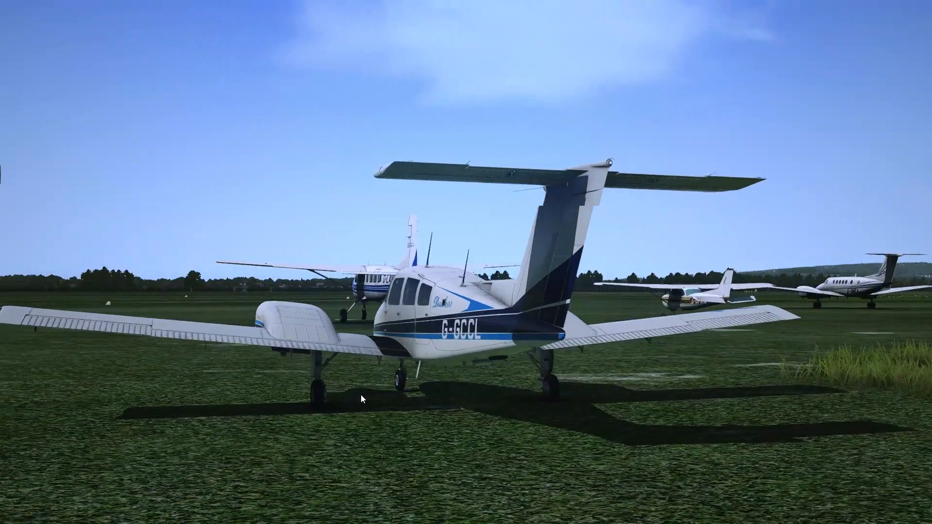
left_click_drag(360, 395, 543, 365)
key("End")
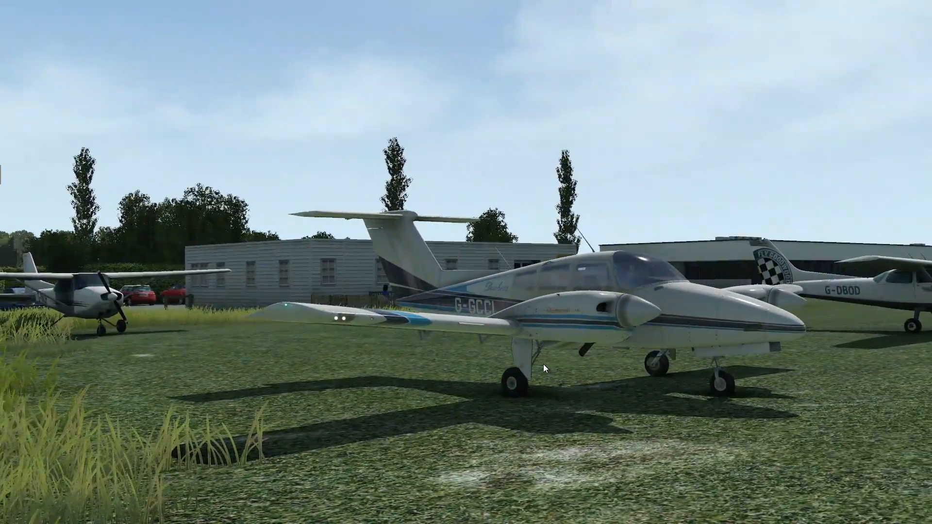
key("End")
key("End")
left_click_drag(546, 372, 458, 394)
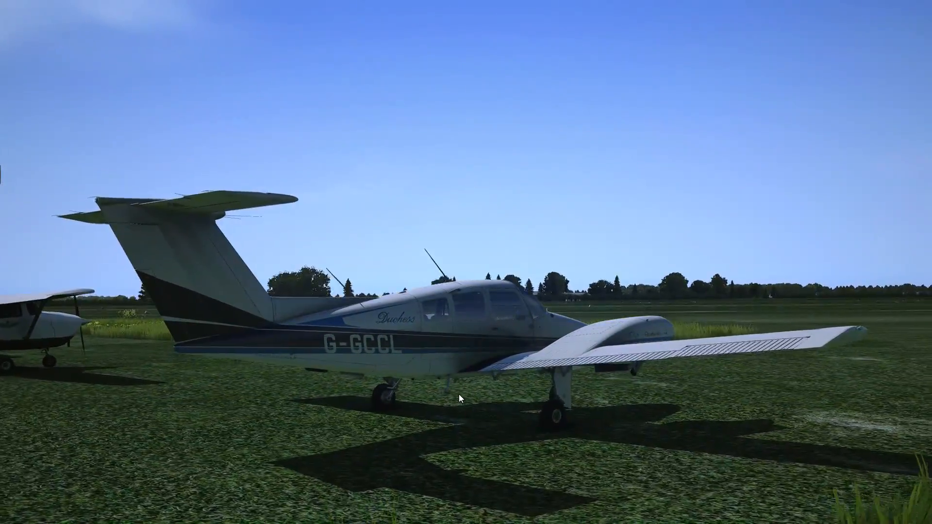
key("Home")
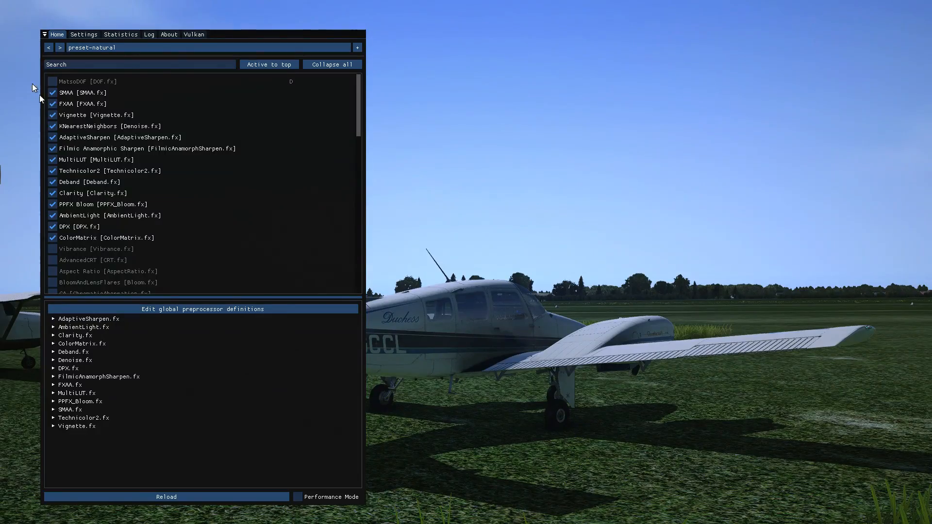
Try the CinematicDOF effect, moving the settings window aside to view the scene, and disable it again.
scroll(102, 273, "down", 1)
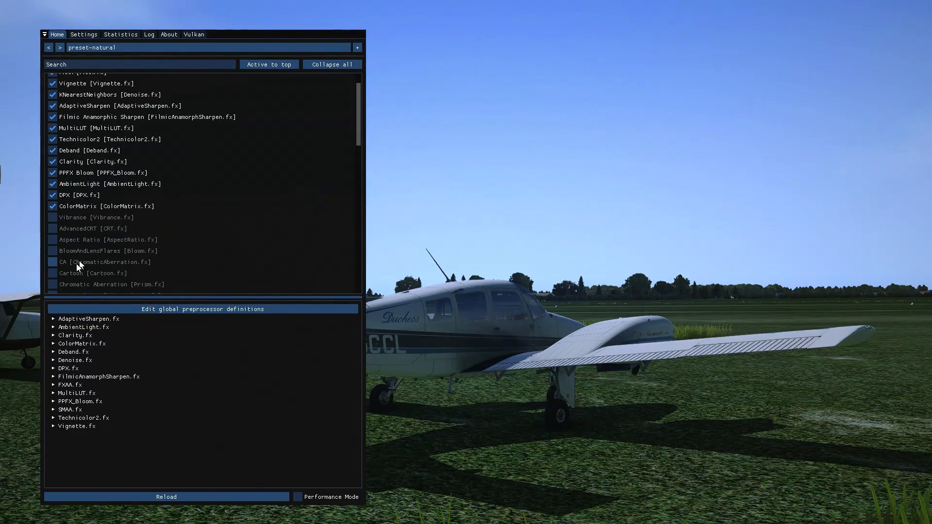
scroll(63, 272, "down", 1)
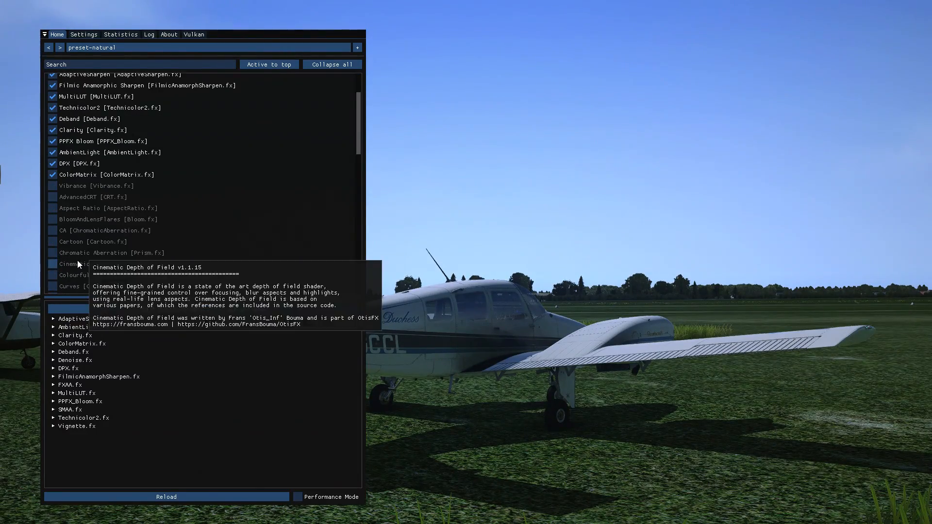
left_click(52, 264)
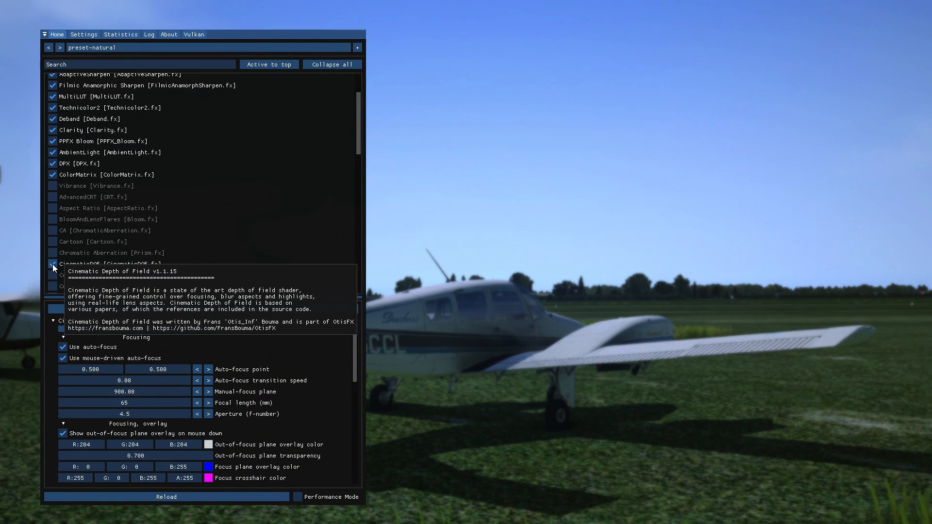
left_click_drag(542, 271, 529, 247)
left_click_drag(254, 36, 426, 45)
left_click_drag(124, 278, 132, 293)
left_click_drag(88, 193, 48, 143)
left_click_drag(427, 42, 261, 28)
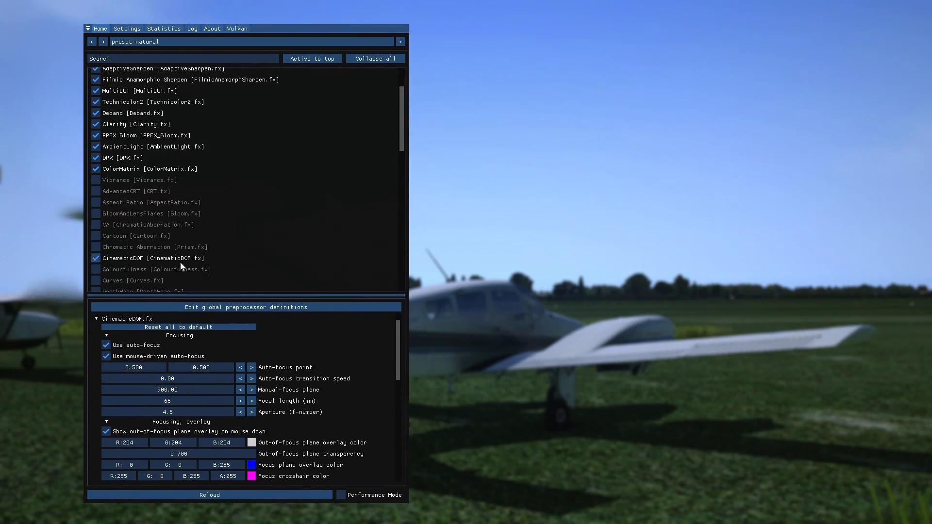
left_click(134, 258)
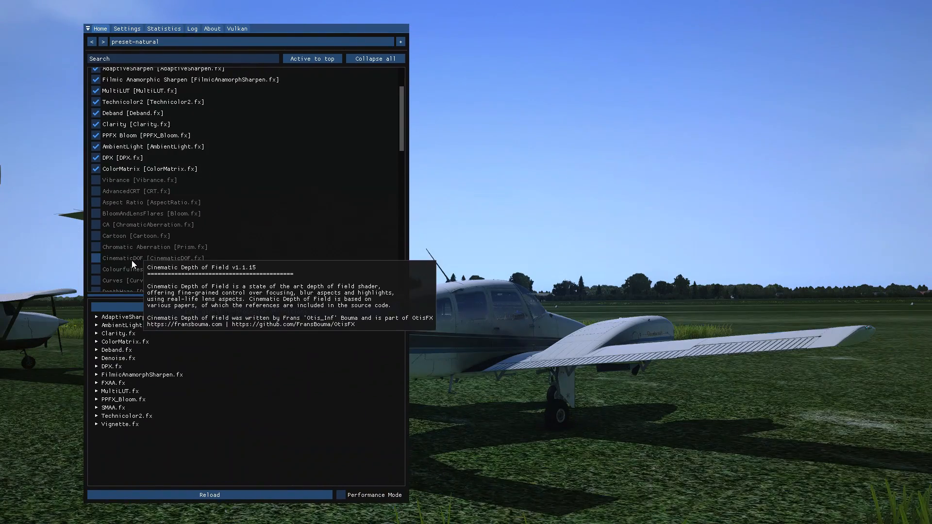
Toggle the Chromatic Aberration effect on and off several times to compare the image, leaving it disabled.
left_click(96, 247)
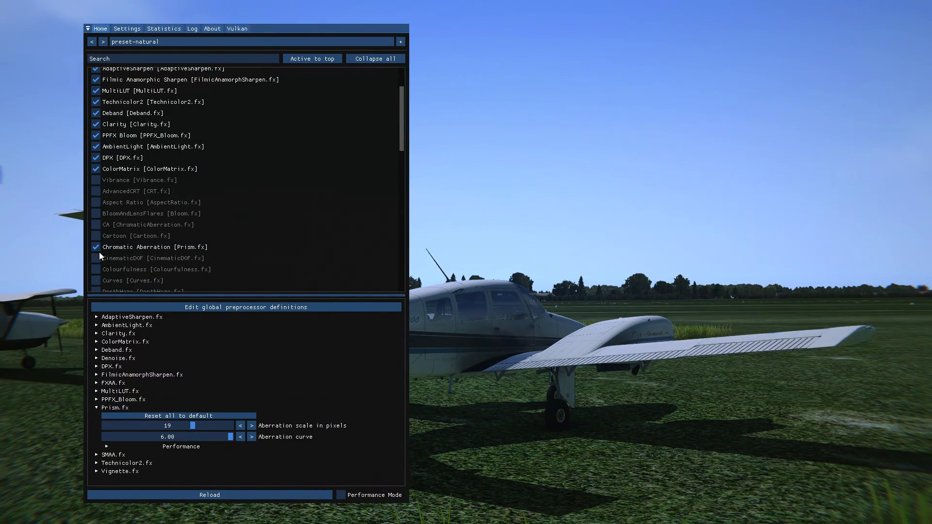
left_click(98, 249)
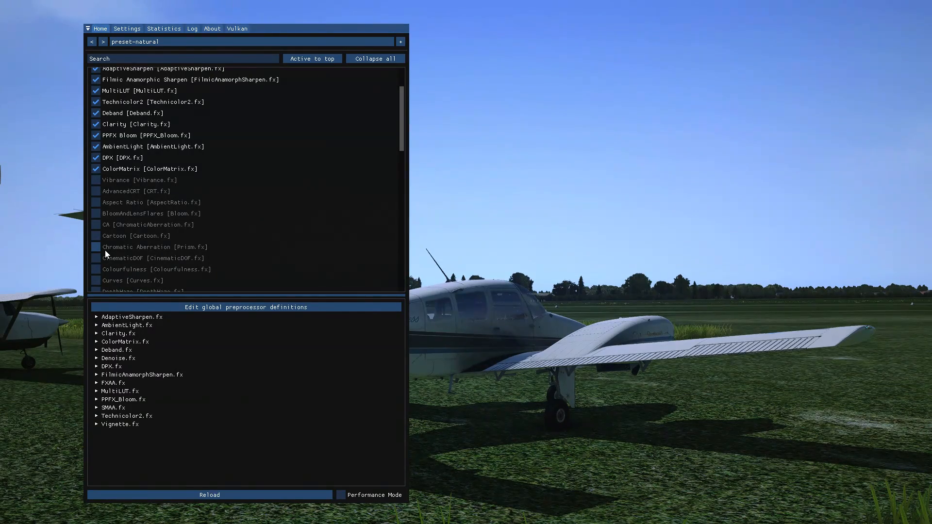
left_click(102, 249)
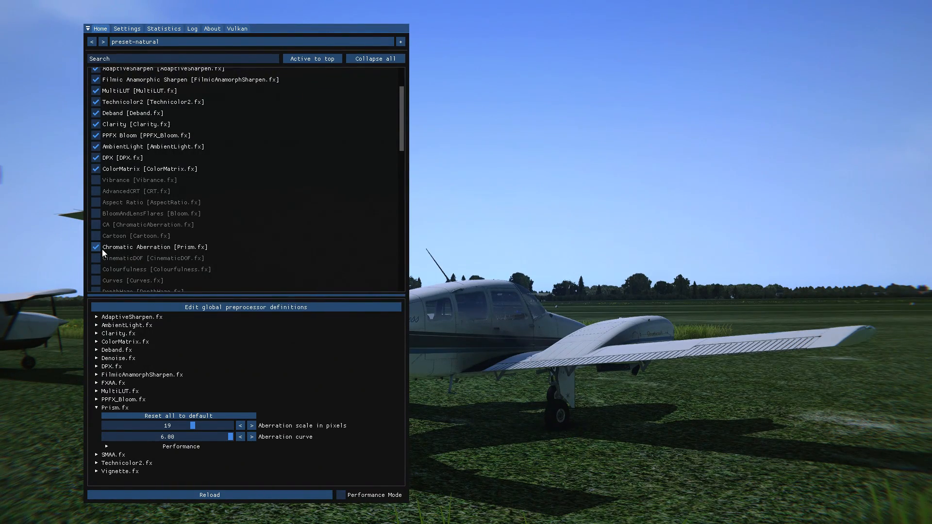
mouse_move(102, 260)
left_click(104, 248)
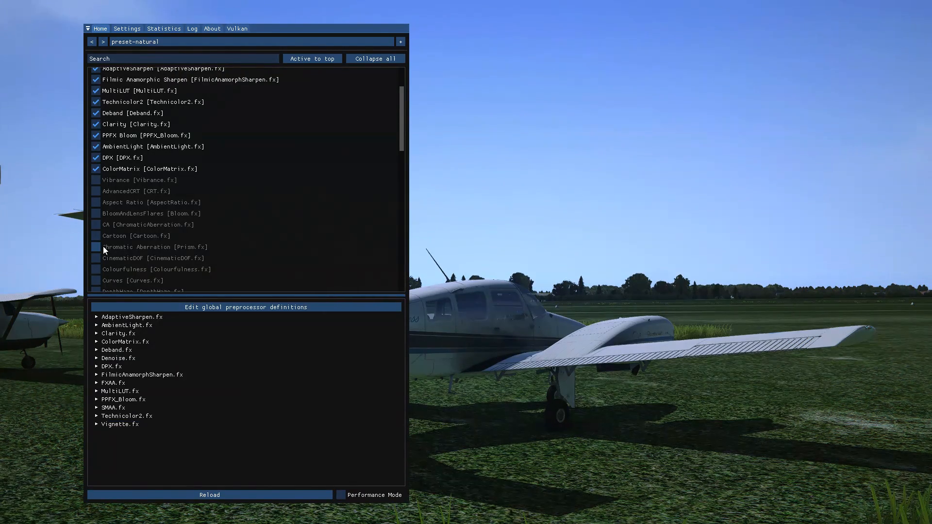
left_click(103, 247)
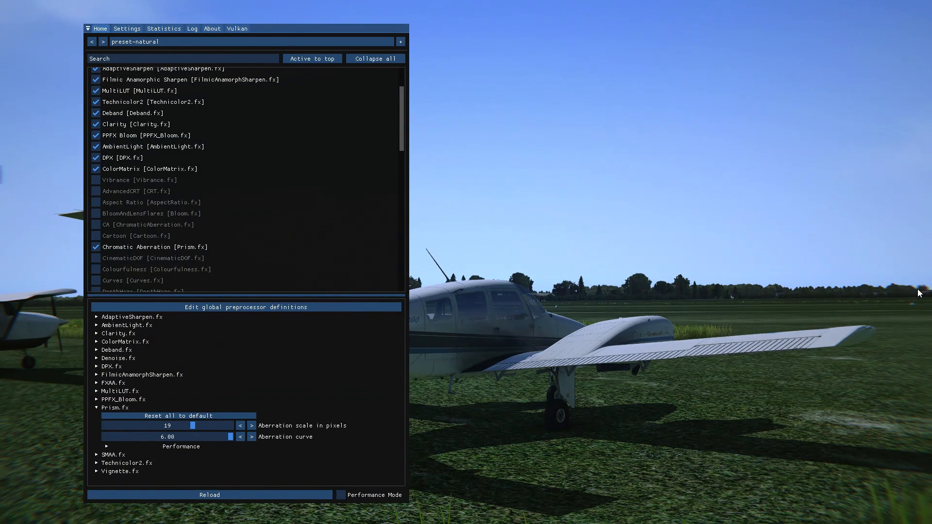
left_click(152, 248)
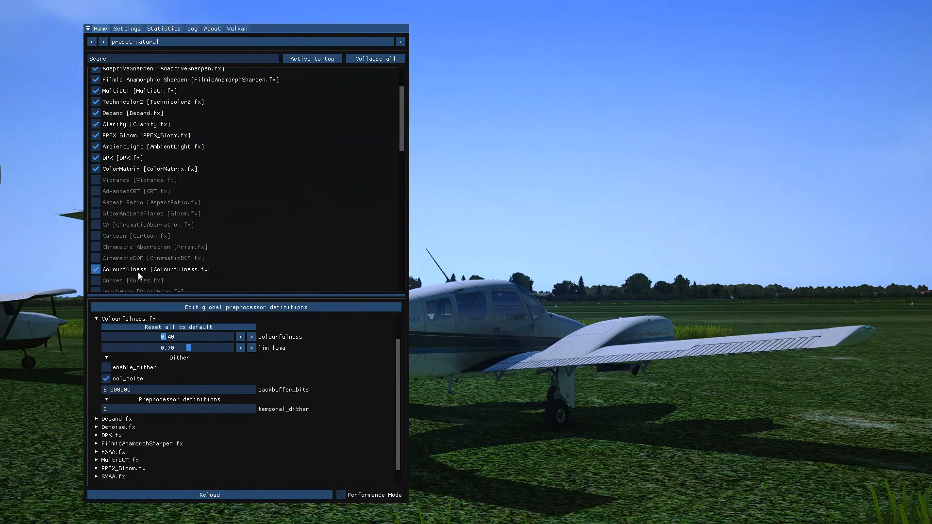
Try the Emphasize effect on the scene and disable it again.
scroll(118, 280, "down", 1)
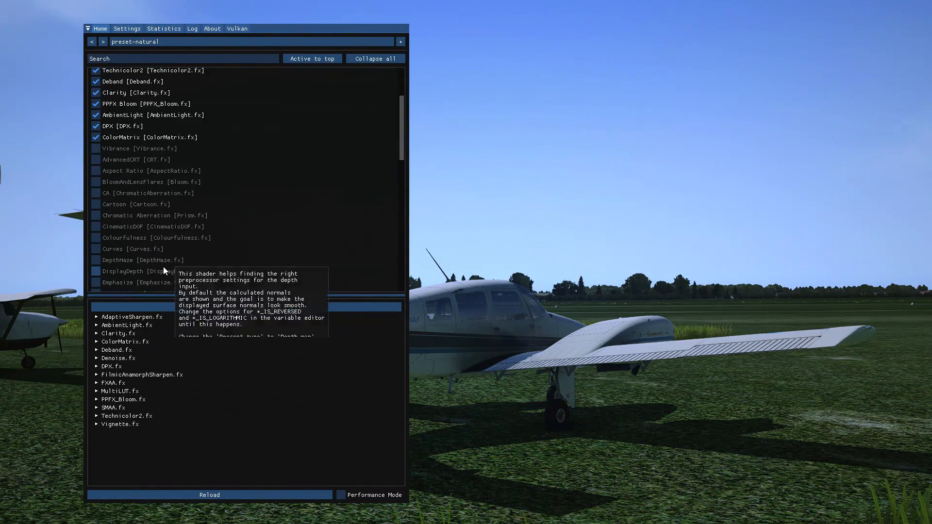
scroll(135, 267, "down", 1)
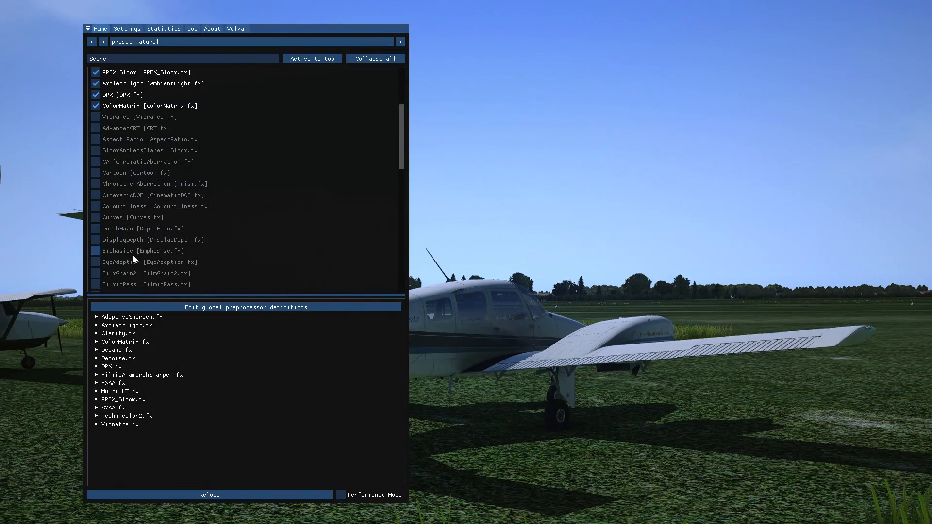
left_click(125, 253)
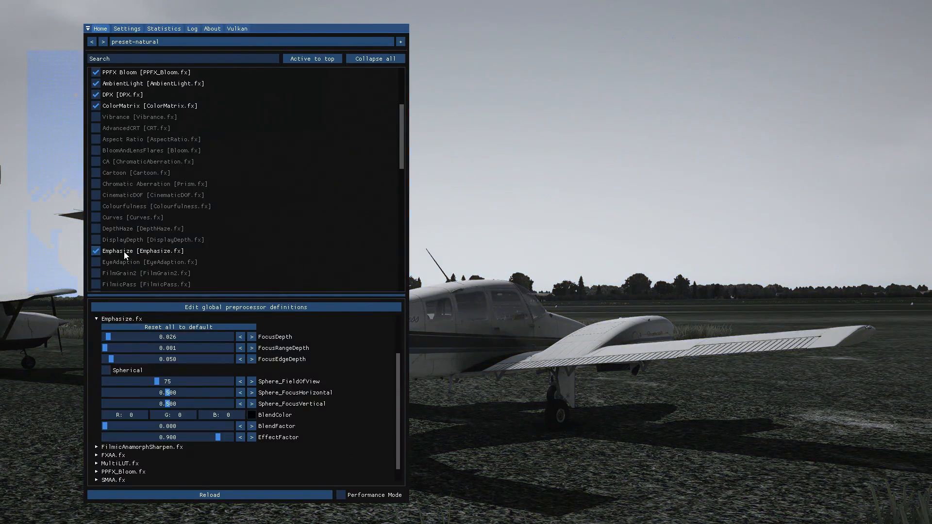
left_click(125, 254)
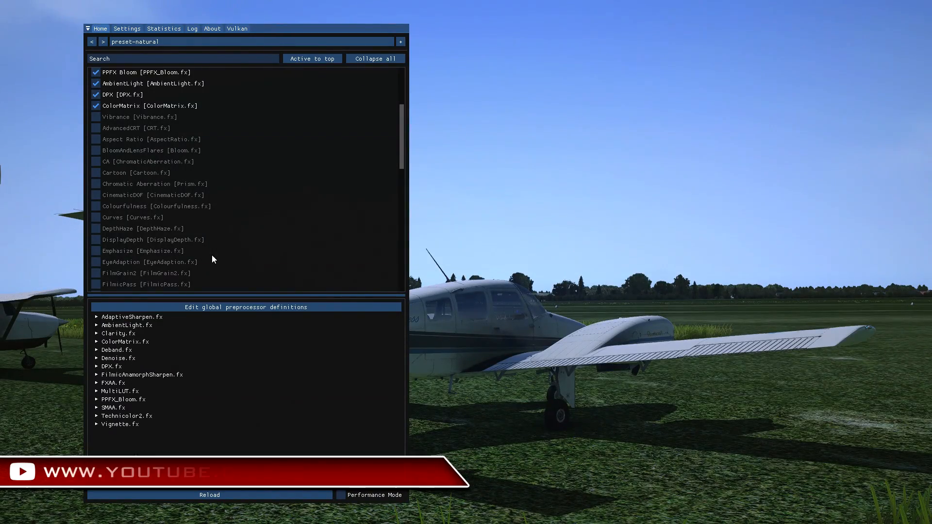
Try the FilmGrain2 and FilmicPass effects one after the other, disabling each again.
scroll(233, 253, "down", 1)
left_click(133, 242)
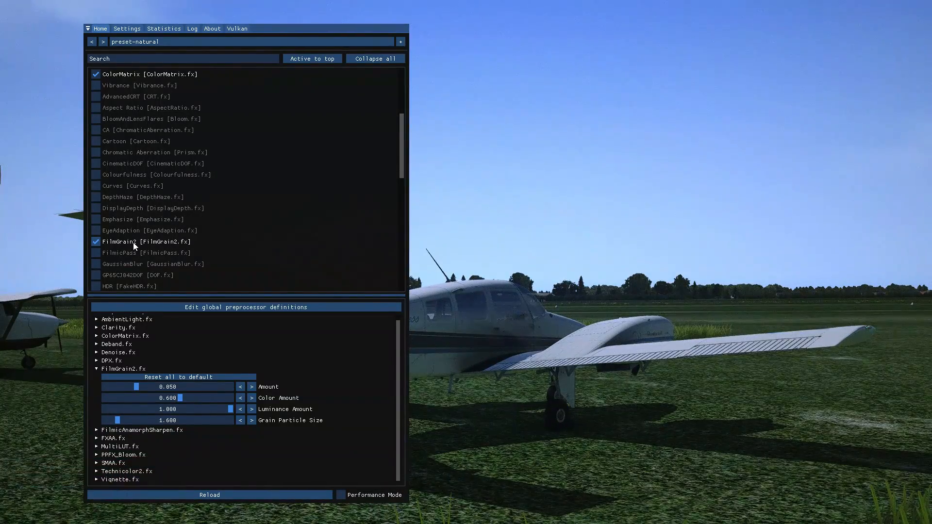
left_click(133, 243)
left_click(125, 254)
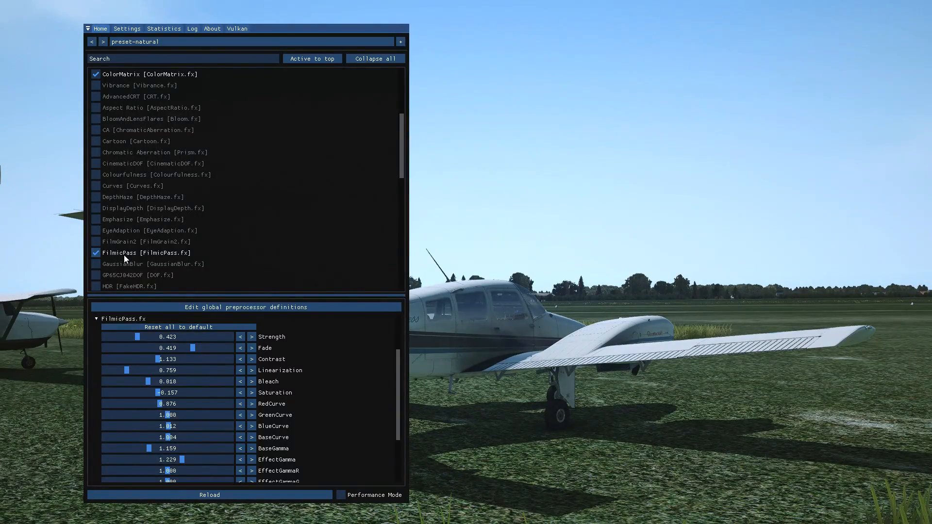
left_click(124, 255)
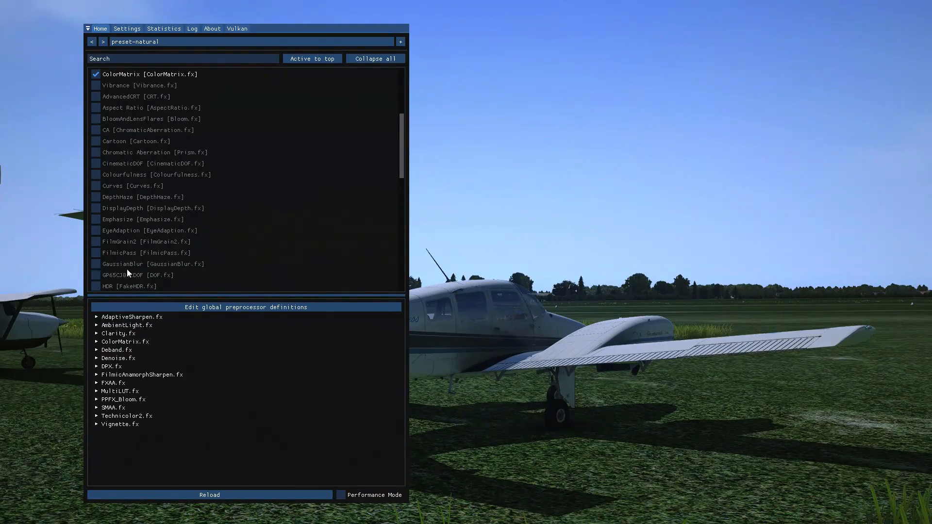
Enable the HDR effect and set its Power to 0.803, Radius 1 to 0.896 and Radius 2 to 0.865.
left_click(120, 288)
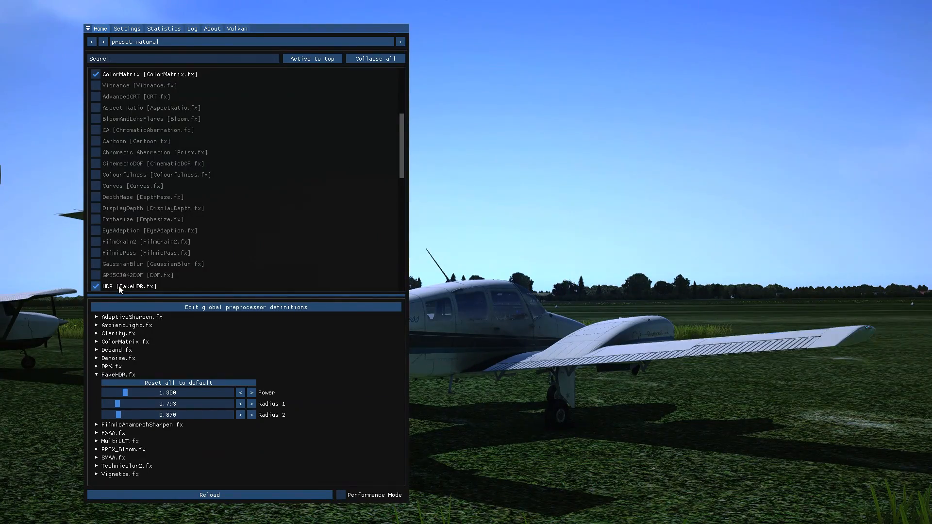
left_click_drag(126, 392, 119, 416)
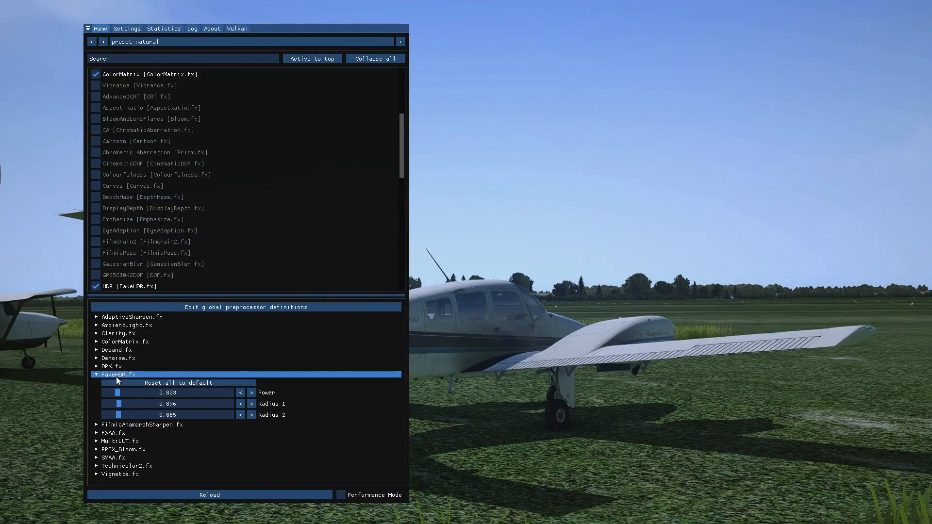
left_click(104, 285)
left_click(103, 287)
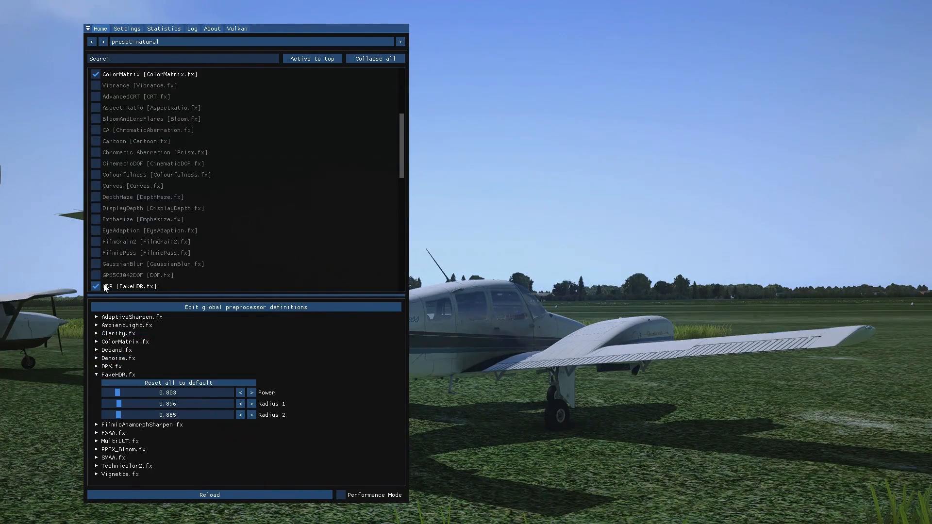
left_click(103, 287)
Hide the settings overlay, view the aircraft with HDR from several angles, and bring the overlay back.
key("Home")
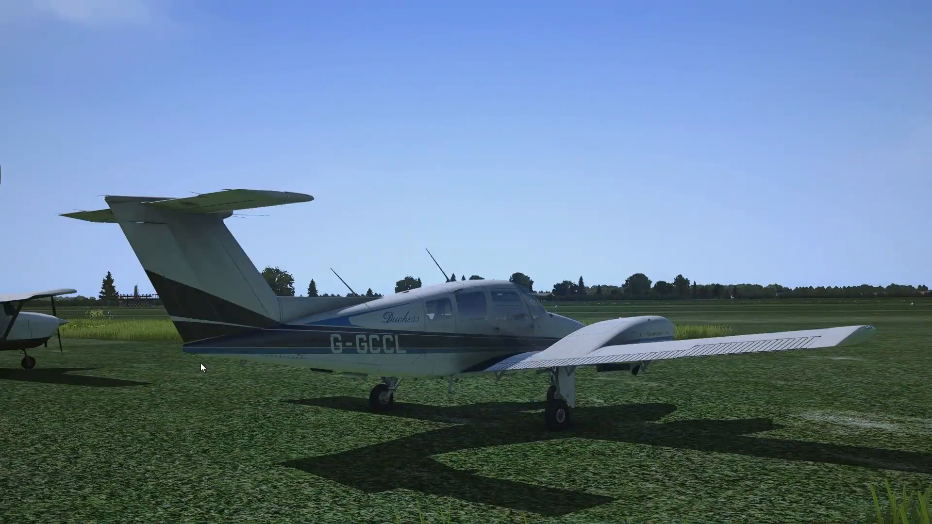
key("Left")
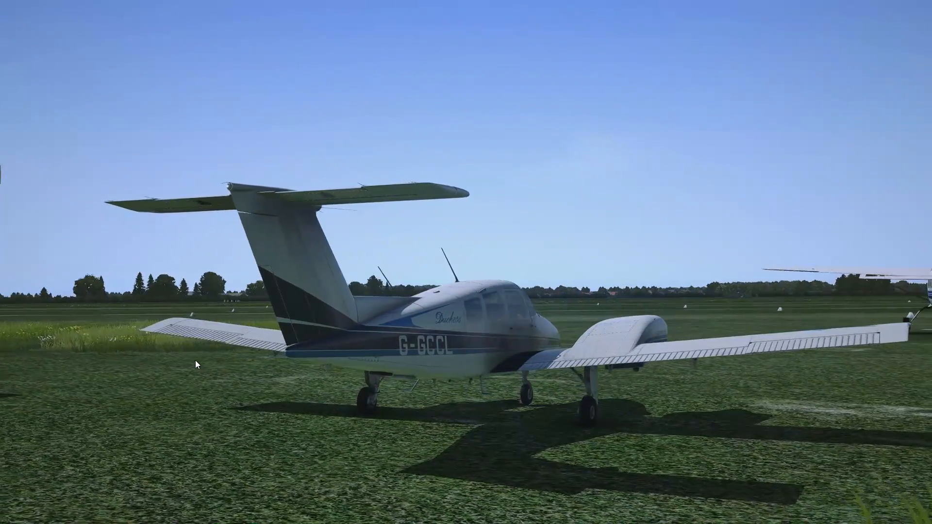
key("Left")
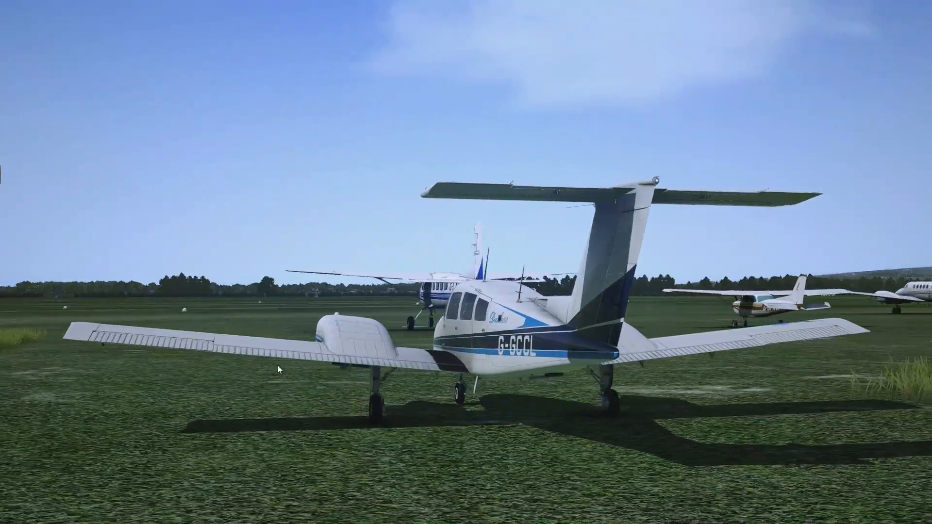
key("Left")
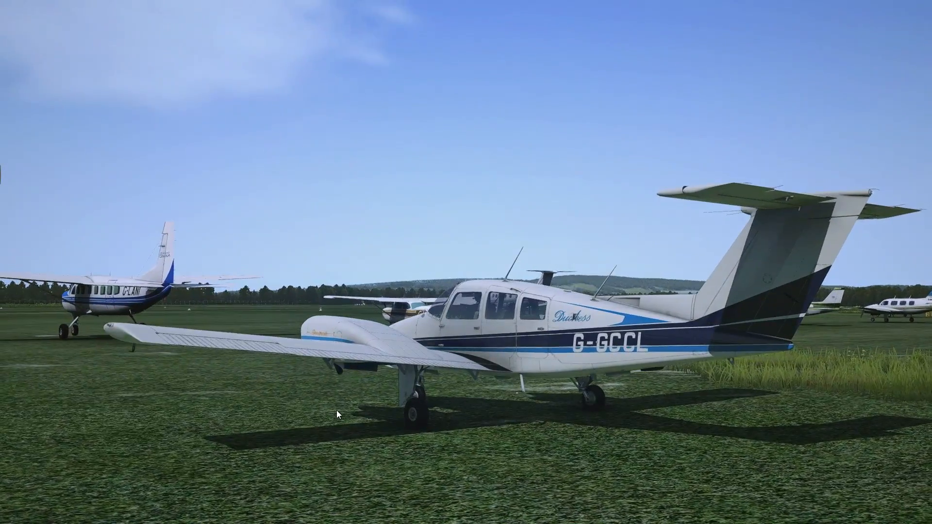
key("Left")
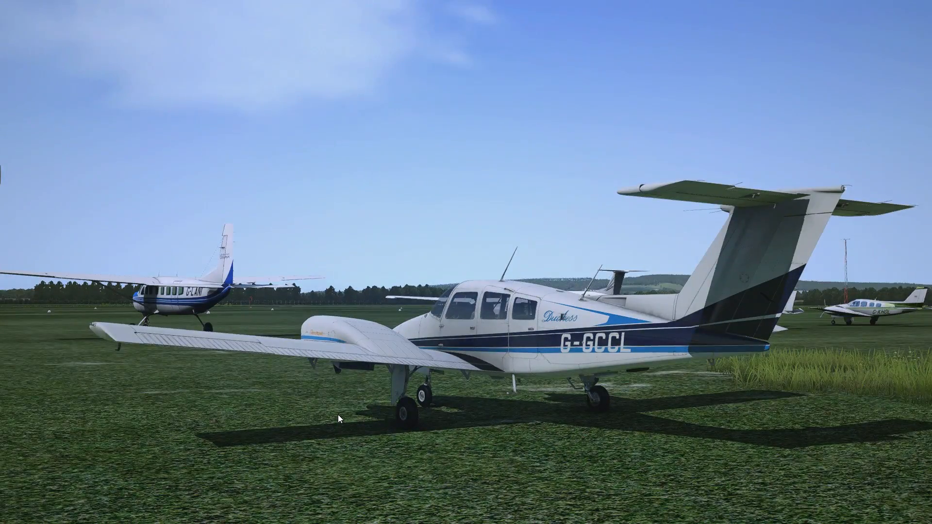
key("Home")
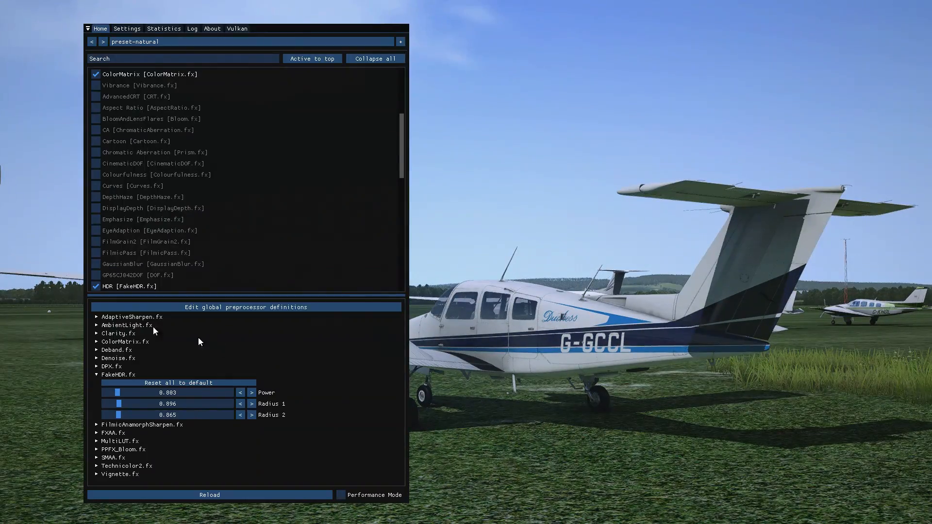
Toggle the HDR effect on and off repeatedly to compare the image with and without it, leaving it enabled.
left_click(96, 287)
left_click(95, 287)
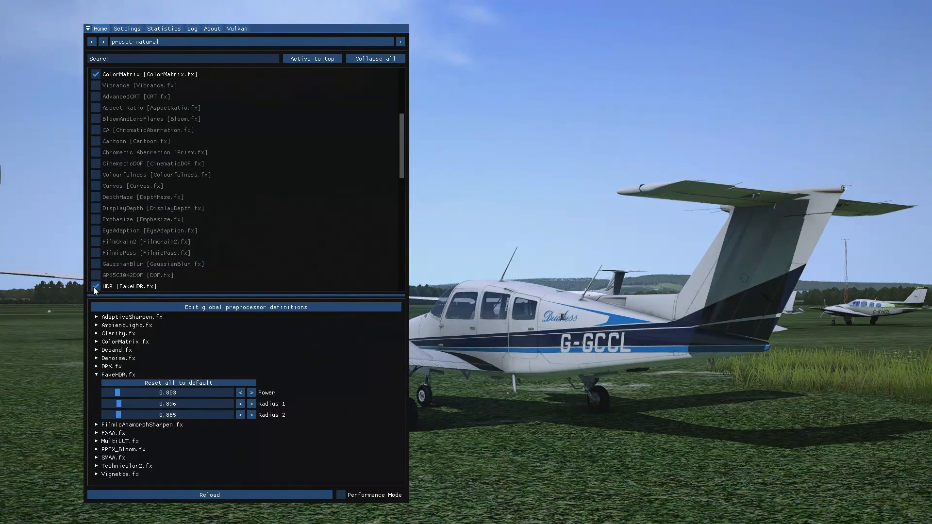
left_click(95, 287)
left_click(95, 288)
left_click(96, 287)
left_click(95, 288)
left_click(95, 288)
left_click(95, 287)
left_click(96, 287)
left_click(95, 288)
left_click(96, 288)
left_click(95, 287)
left_click(95, 288)
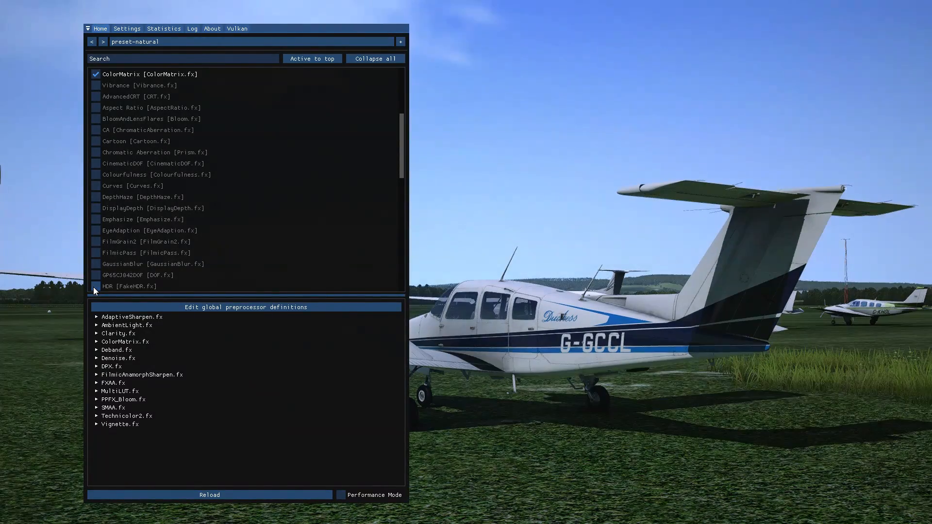
left_click(96, 287)
scroll(167, 280, "down", 1)
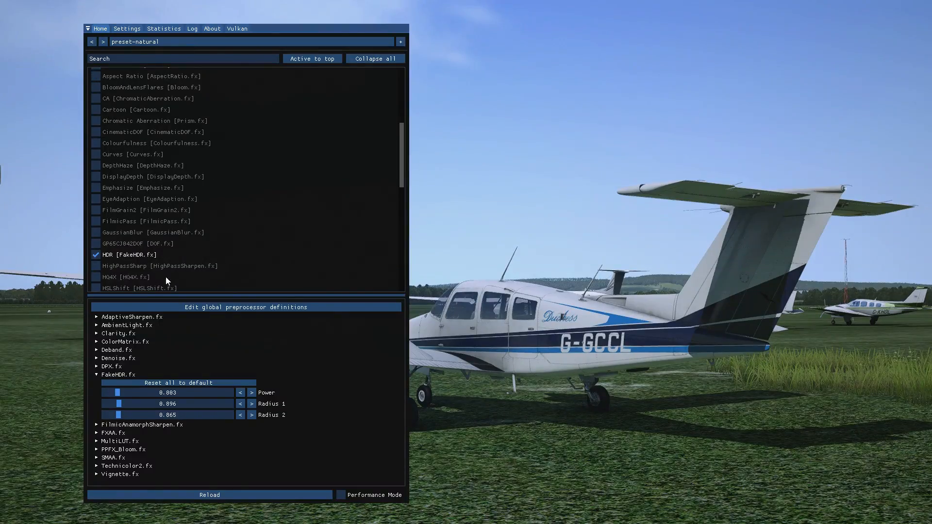
Try the HighPassSharp and HQ4X effects one after the other, toggling them to compare the image and leaving both disabled.
left_click(113, 269)
left_click(94, 266)
scroll(126, 281, "down", 1)
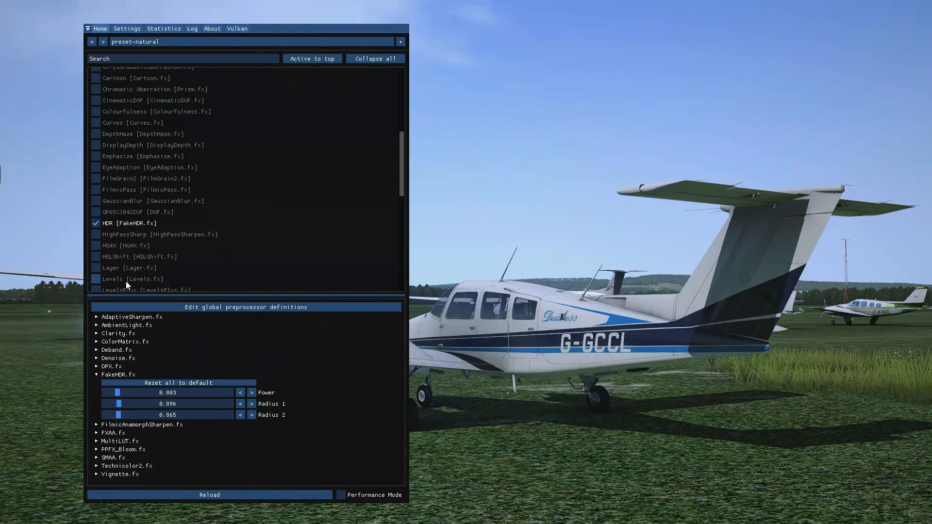
left_click(97, 246)
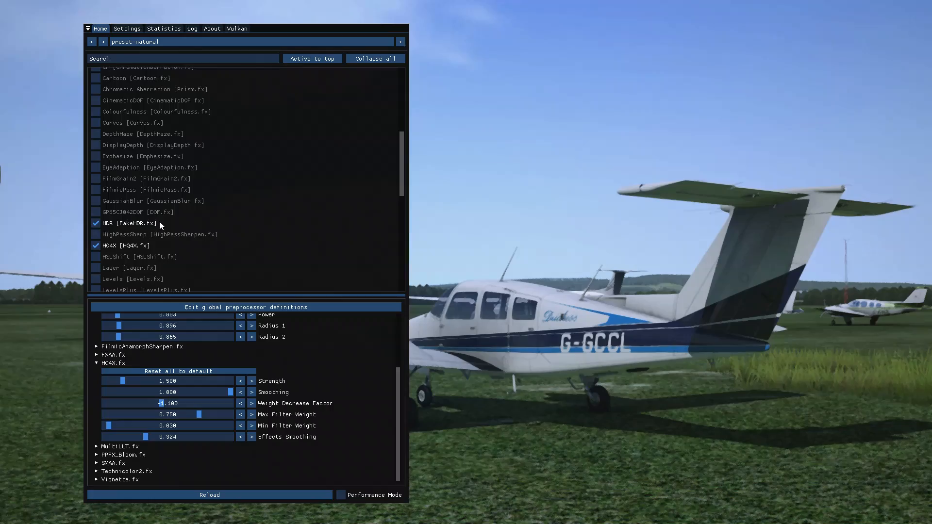
left_click(96, 244)
left_click(96, 244)
left_click(96, 246)
left_click(96, 245)
left_click(95, 246)
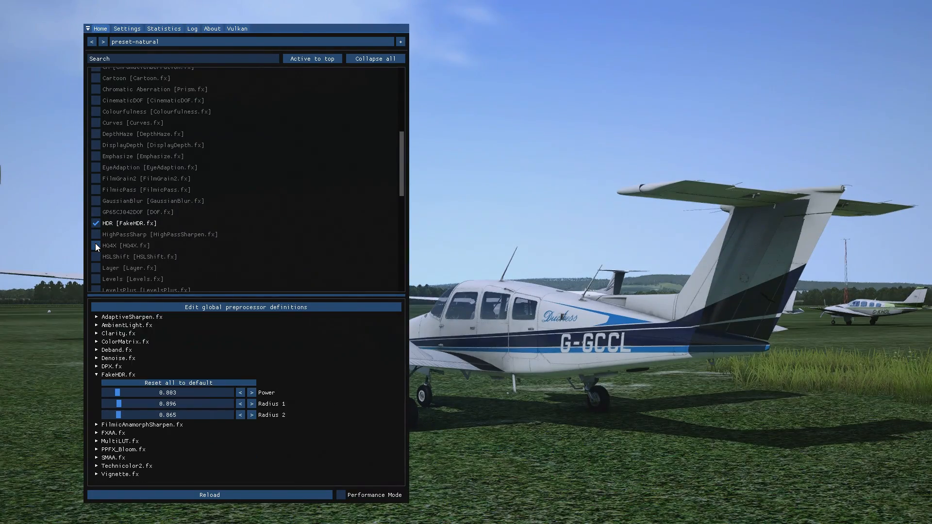
Try the LevelsPlus effect and disable it again.
scroll(123, 263, "down", 1)
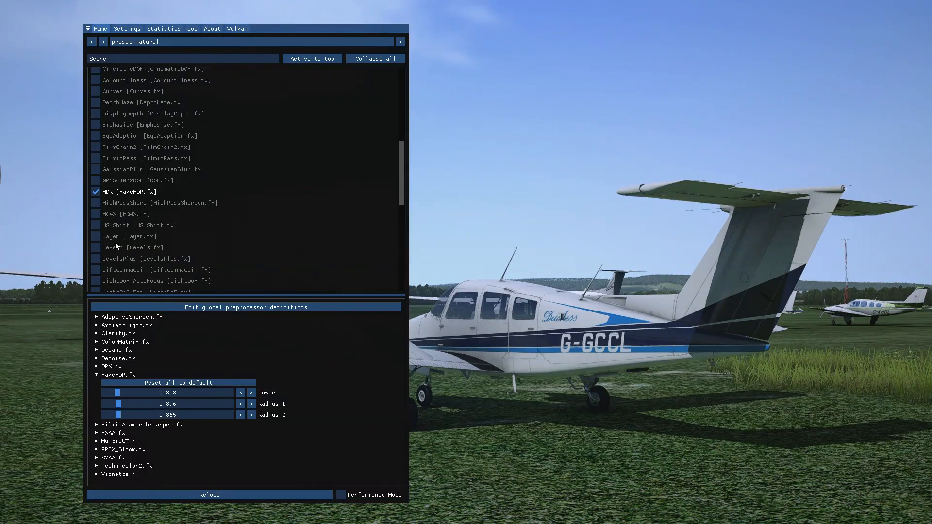
left_click(96, 259)
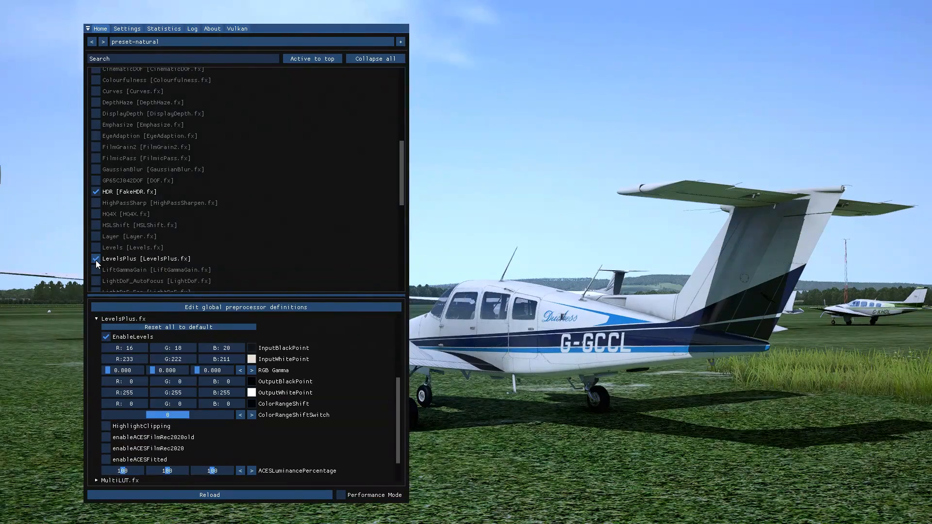
left_click(95, 259)
Enable the Levels effect and set its Black Point to 26 and its White Point to 255.
left_click(95, 247)
left_click(96, 247)
left_click(96, 247)
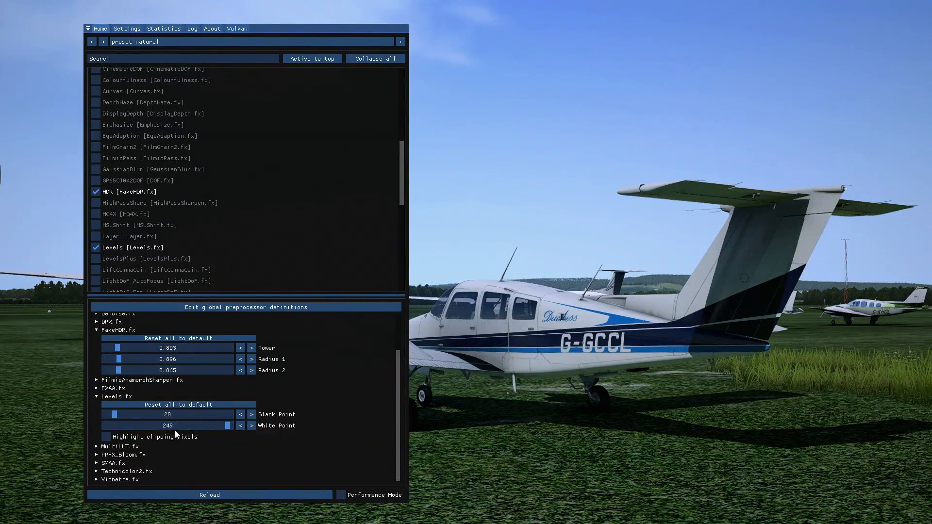
mouse_move(117, 415)
left_mouse_down()
mouse_move(106, 416)
mouse_move(118, 418)
left_mouse_up()
mouse_move(225, 427)
left_mouse_down()
mouse_move(209, 428)
mouse_move(238, 431)
left_mouse_up()
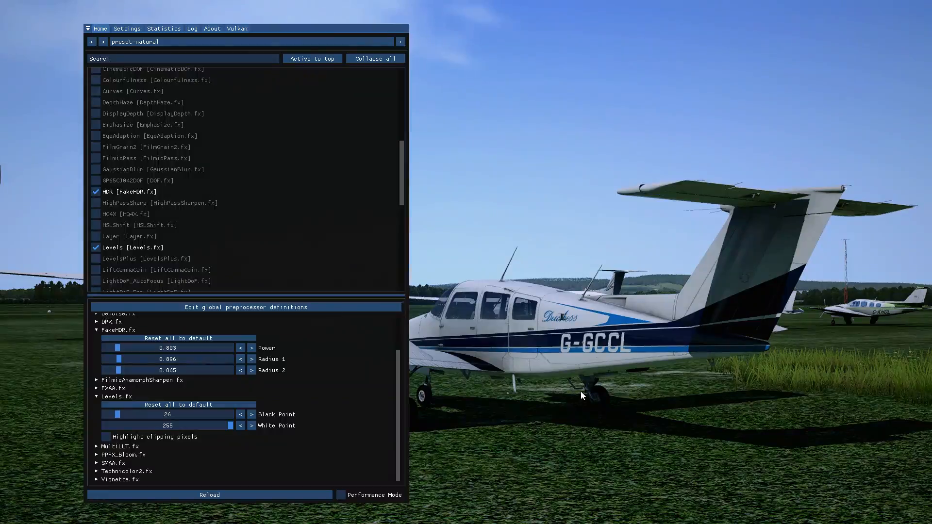
Hide the settings overlay, view the aircraft with the Levels effect from the other side, and bring the overlay back.
key("Home")
left_click_drag(643, 374, 585, 436)
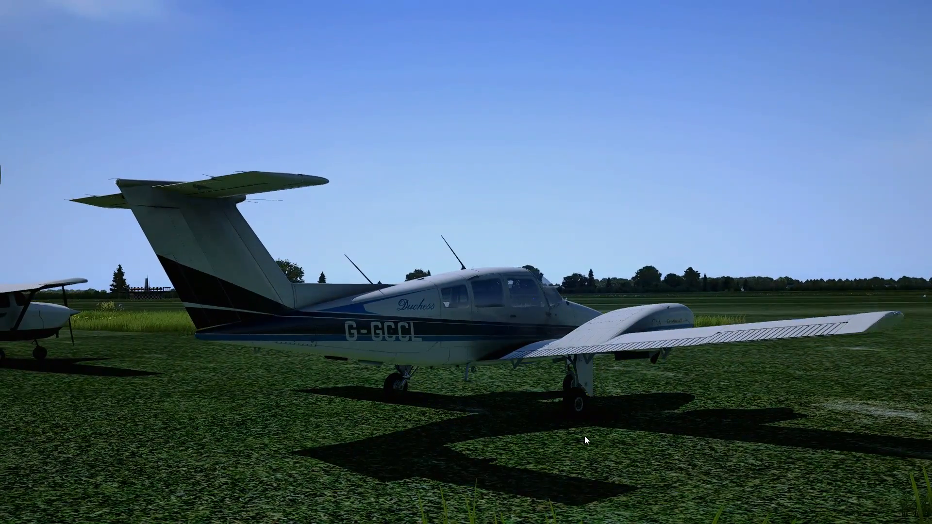
key("Home")
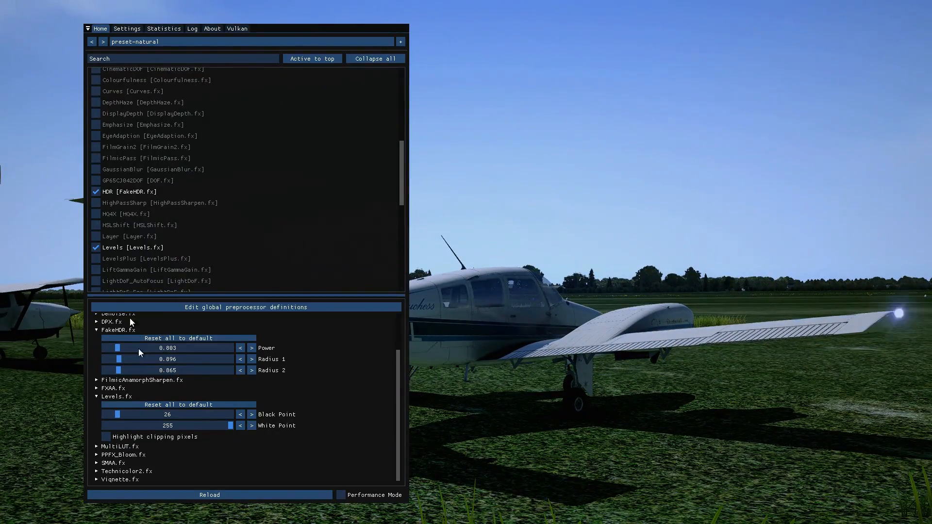
Set the Levels Black Point to 15 and turn on the frame-rate display while viewing the aircraft, restoring the settings overlay at the end.
mouse_move(120, 416)
left_mouse_down()
mouse_move(100, 418)
mouse_move(113, 418)
left_mouse_up()
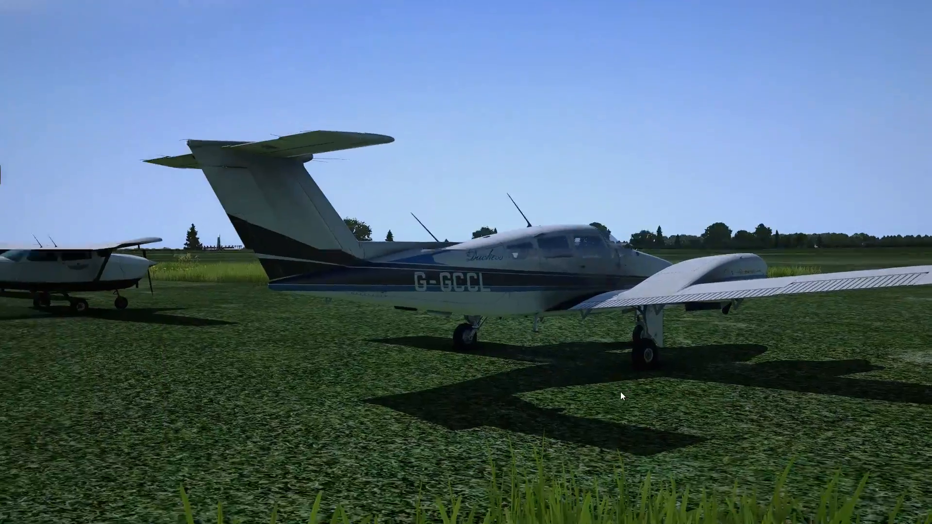
mouse_move(621, 392)
left_mouse_down()
mouse_move(645, 381)
mouse_move(563, 384)
mouse_move(615, 397)
mouse_move(626, 370)
mouse_move(627, 391)
left_mouse_up()
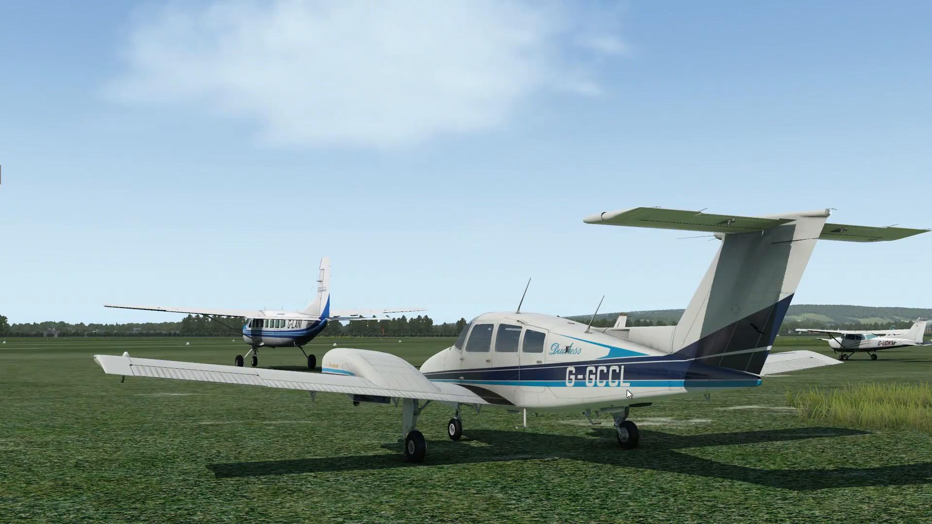
key("ctrl+f")
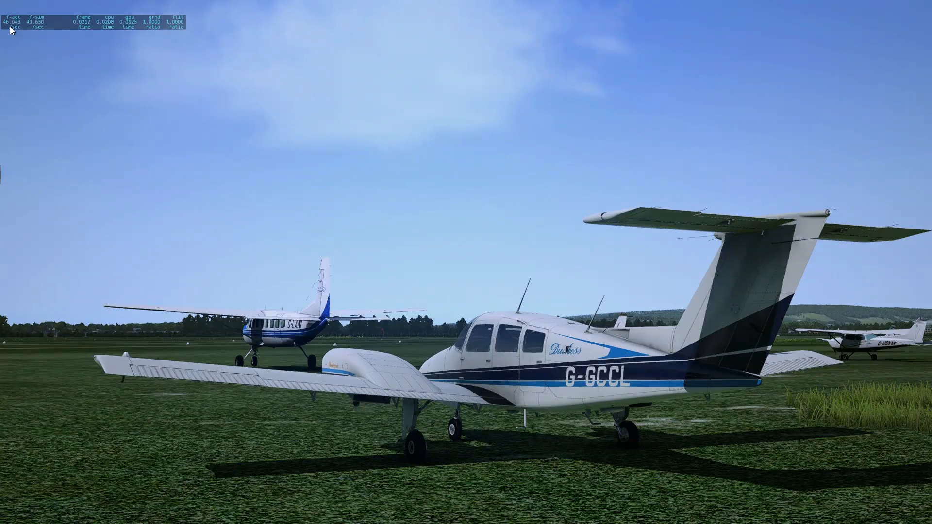
key("Home")
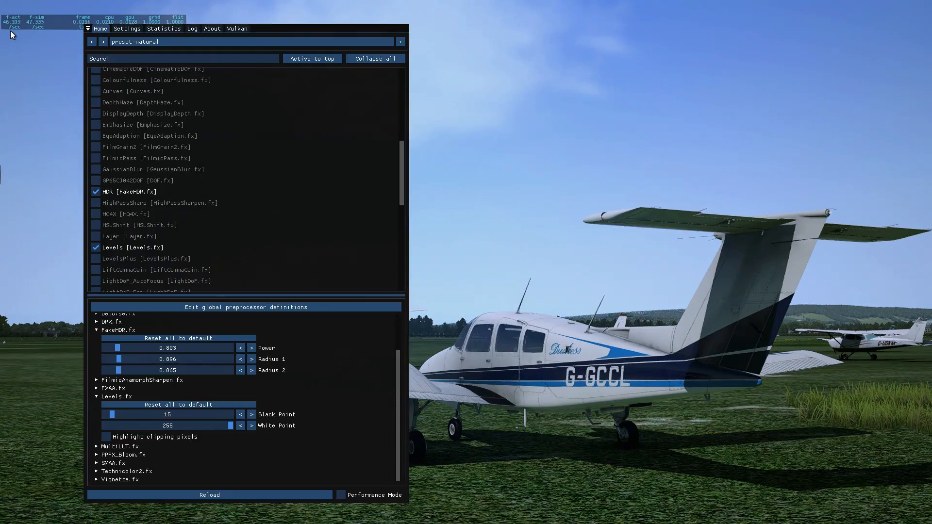
Try the LiftGammaGain effect and disable it again.
scroll(142, 262, "down", 2)
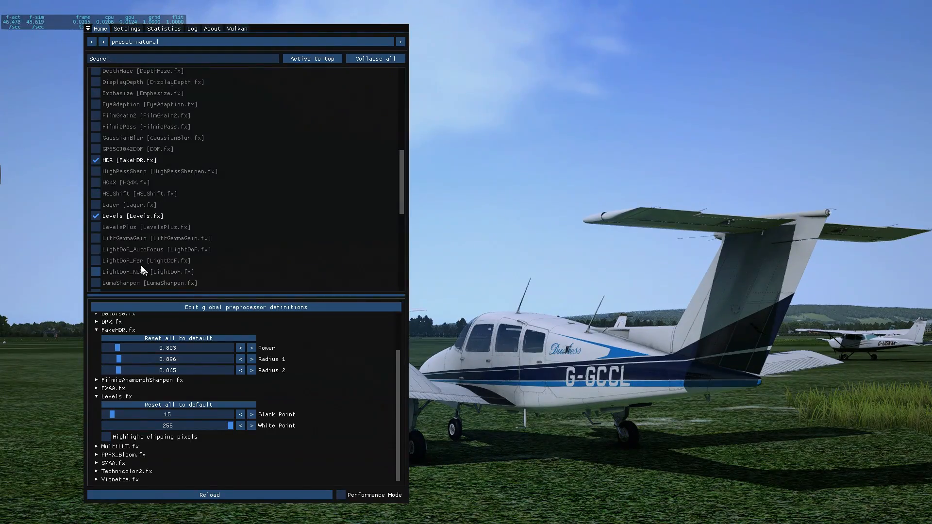
left_click(127, 241)
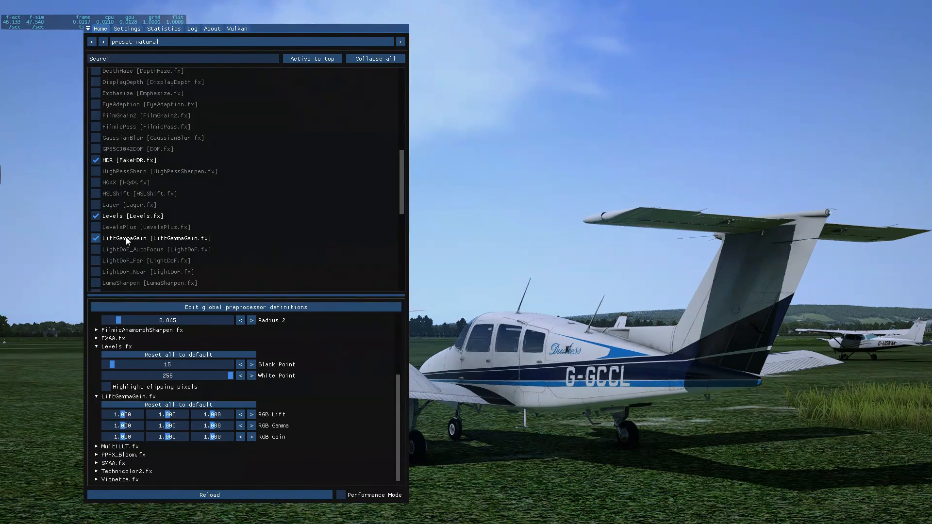
left_click(124, 238)
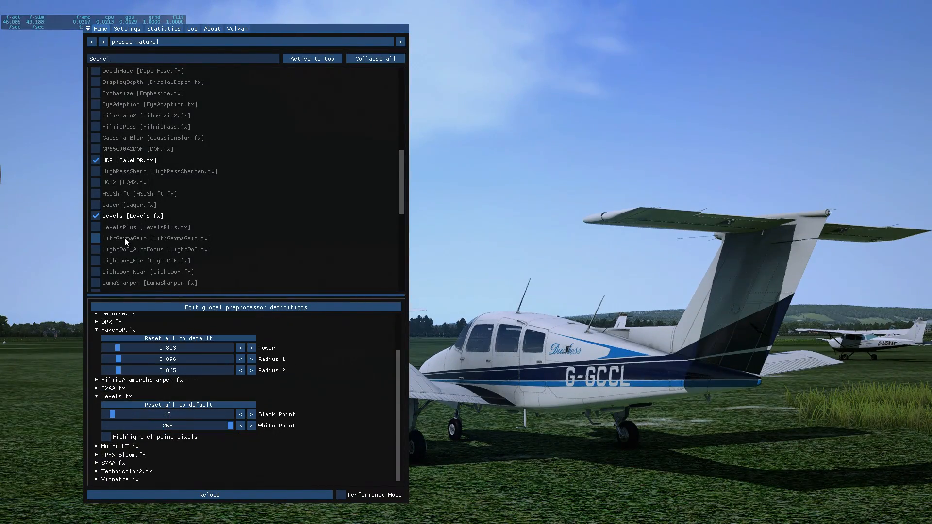
Toggle the Monochrome effect on and off to compare the image, leaving it disabled.
scroll(141, 255, "down", 2)
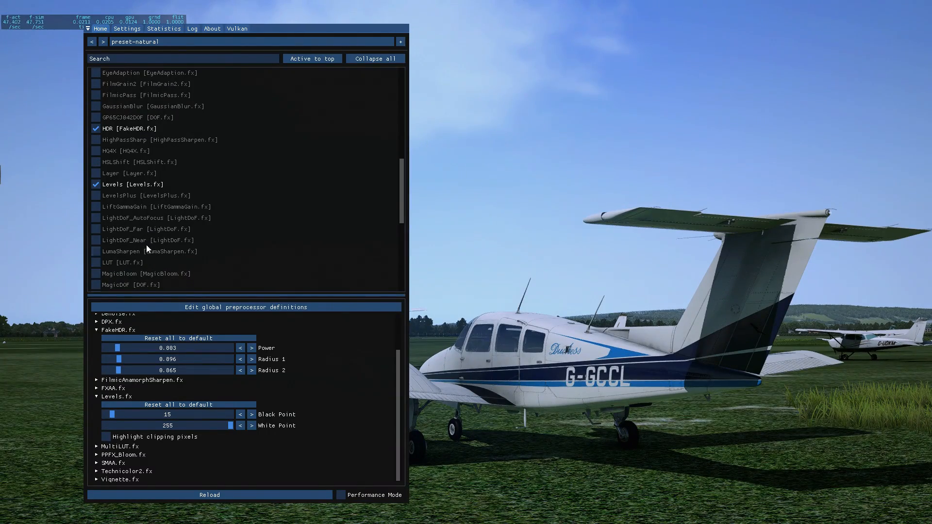
scroll(147, 246, "down", 2)
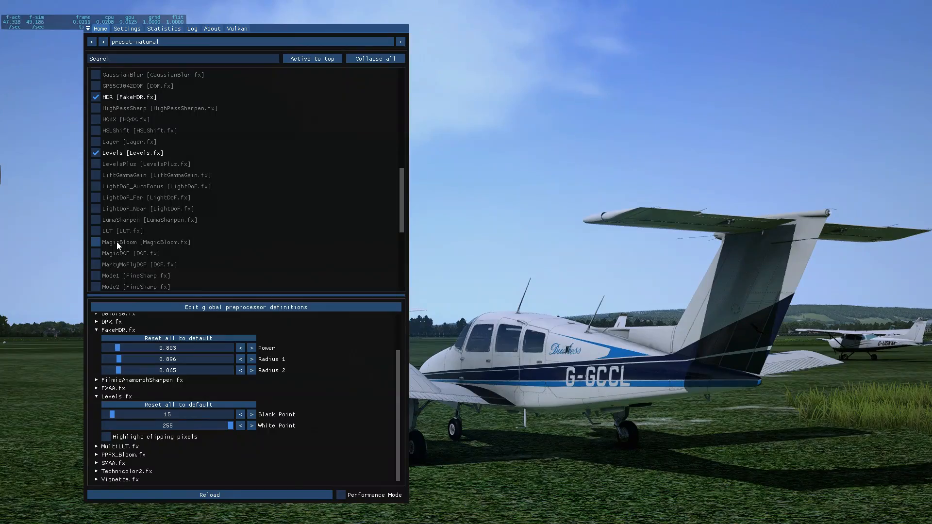
scroll(117, 245, "down", 2)
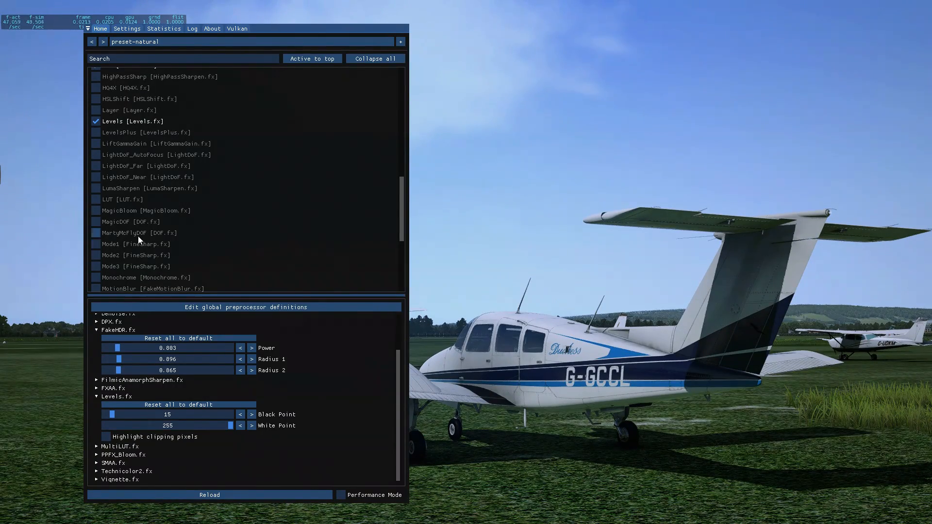
scroll(111, 258, "down", 2)
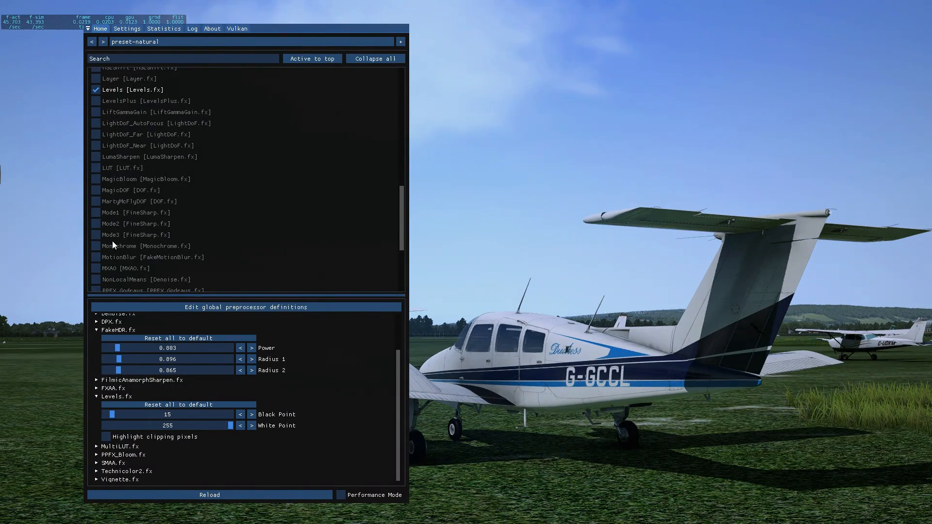
left_click(112, 244)
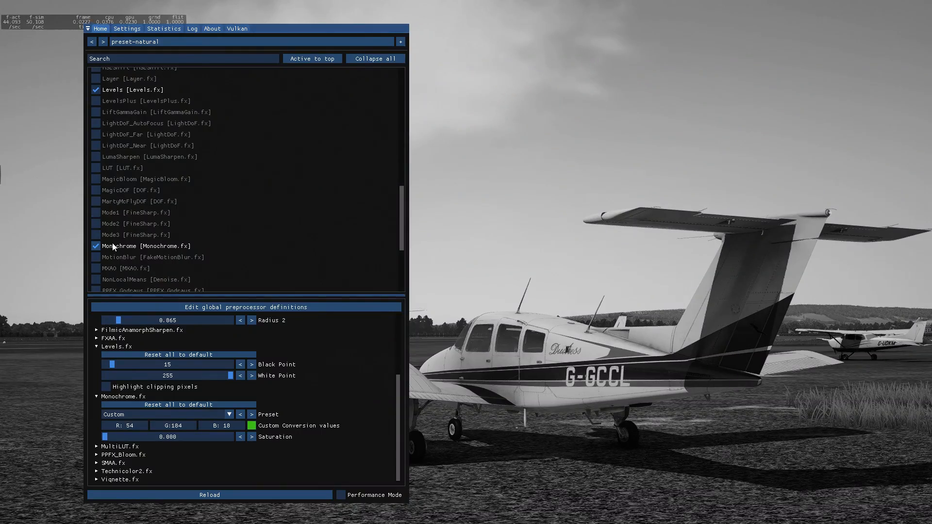
left_click(112, 245)
left_click(115, 245)
left_click(116, 246)
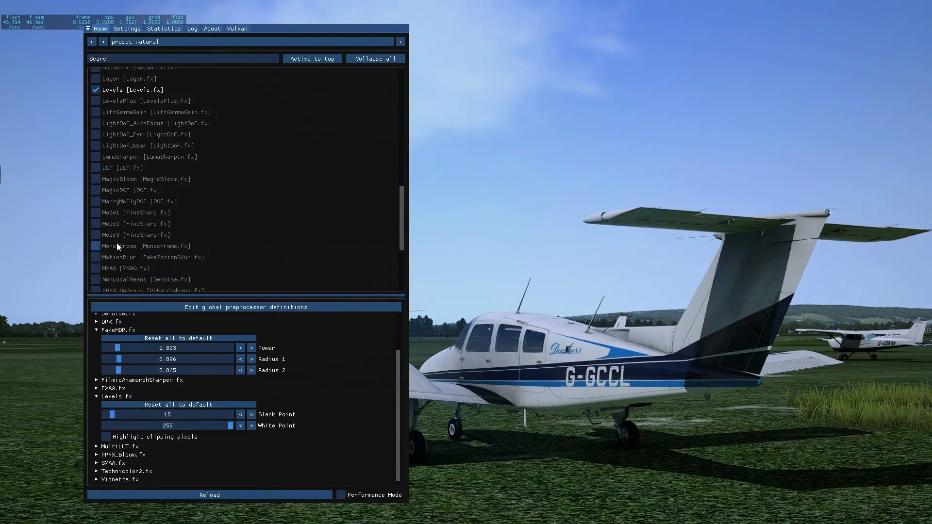
Try the MotionBlur effect by rotating the aircraft view with the overlay hidden, and disable the effect again.
scroll(154, 245, "down", 2)
left_click(139, 225)
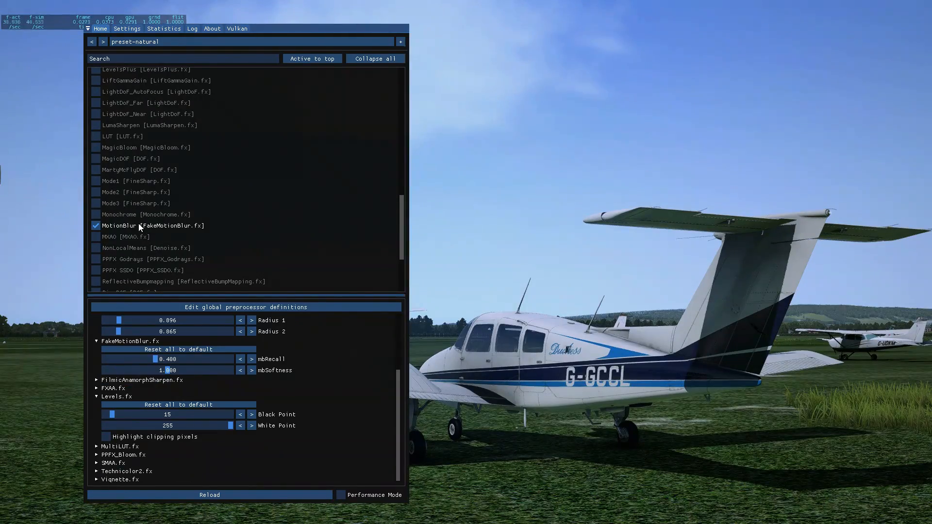
key("Home")
left_click_drag(467, 393, 562, 373)
key("Home")
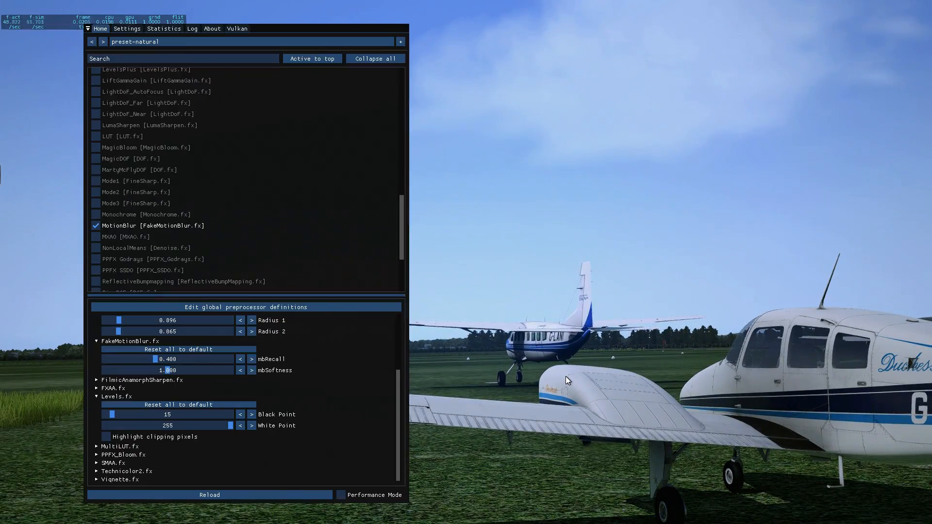
left_click(142, 227)
Toggle the MXAO ambient occlusion effect on and off to compare the shading, leaving it disabled.
left_click(115, 238)
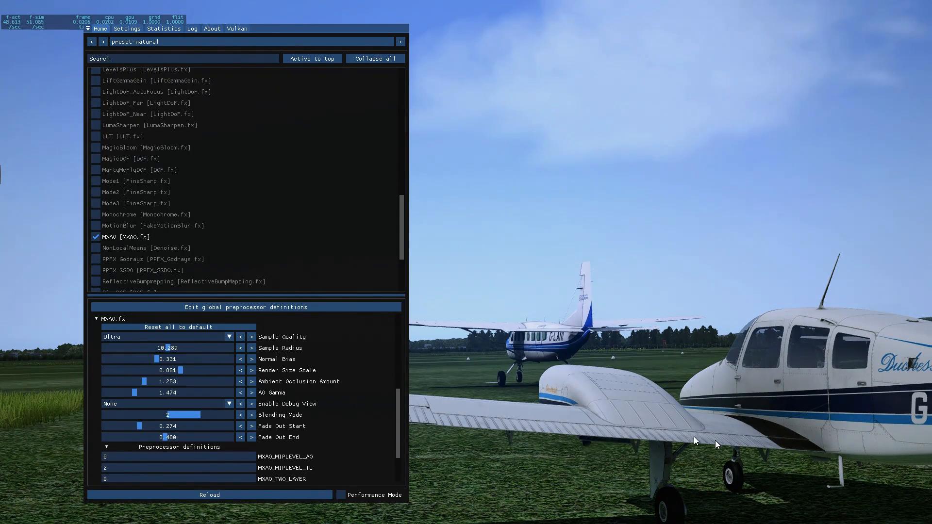
left_click(107, 241)
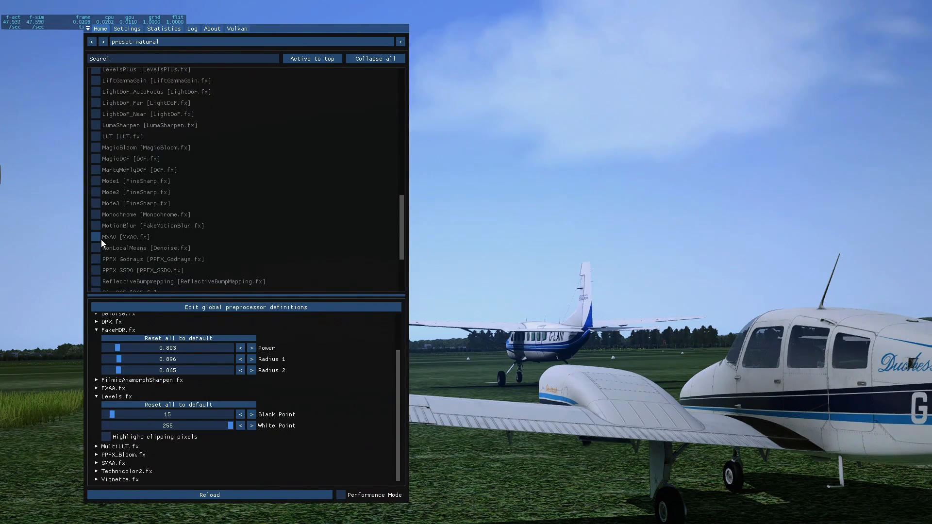
left_click(101, 240)
left_click(101, 240)
Try the NonLocalMeans denoise and PPFX Godrays effects one after the other, disabling each again.
left_click(118, 249)
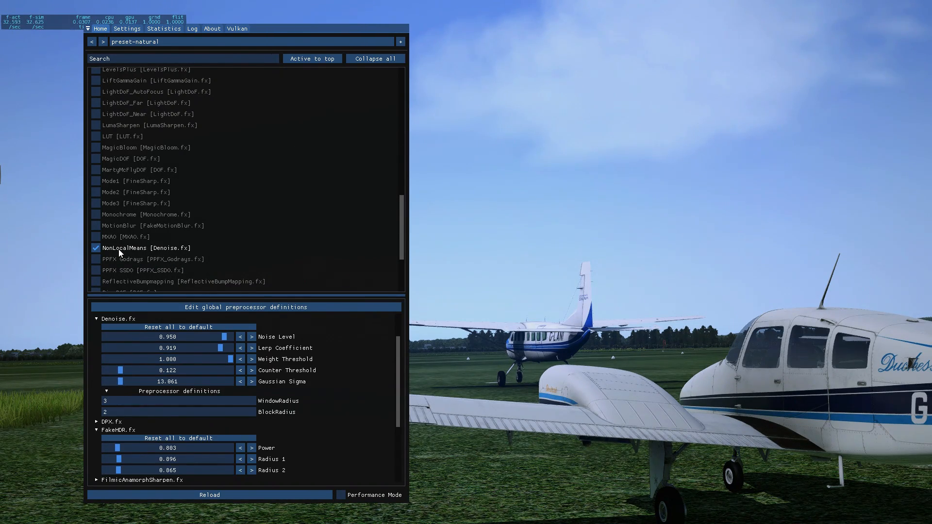
left_click(119, 249)
left_click(118, 249)
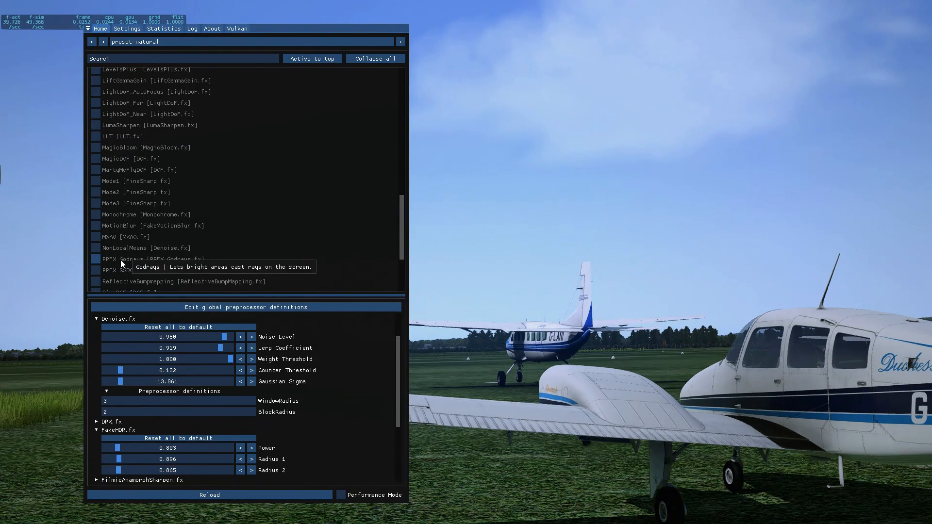
left_click(127, 262)
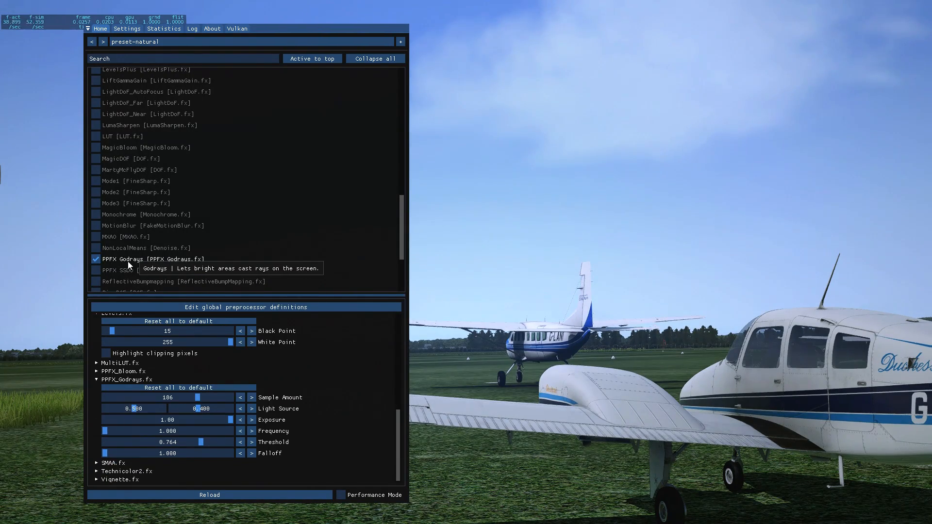
left_click(127, 262)
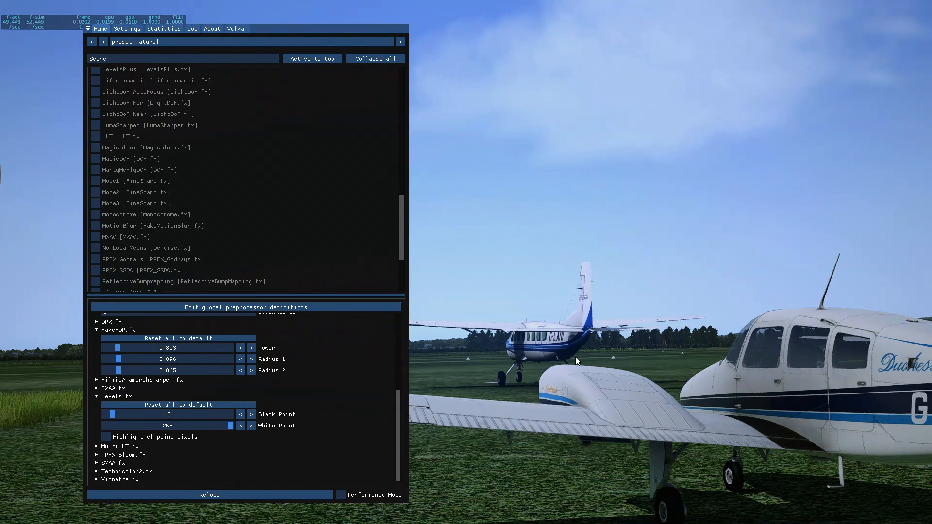
Try the PPFX SSDO and ReflectiveBumpmapping effects one after the other, disabling each again.
left_click(129, 270)
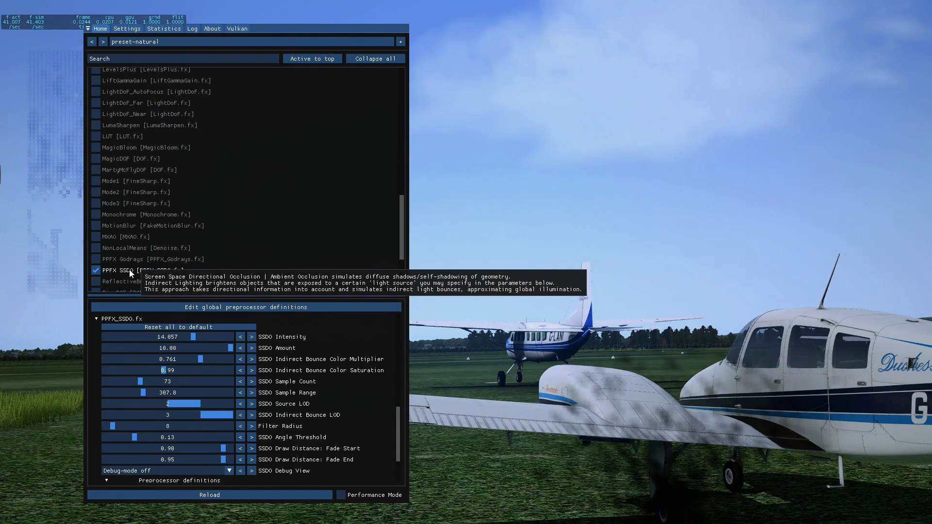
left_click(129, 270)
scroll(222, 279, "down", 1)
left_click(206, 252)
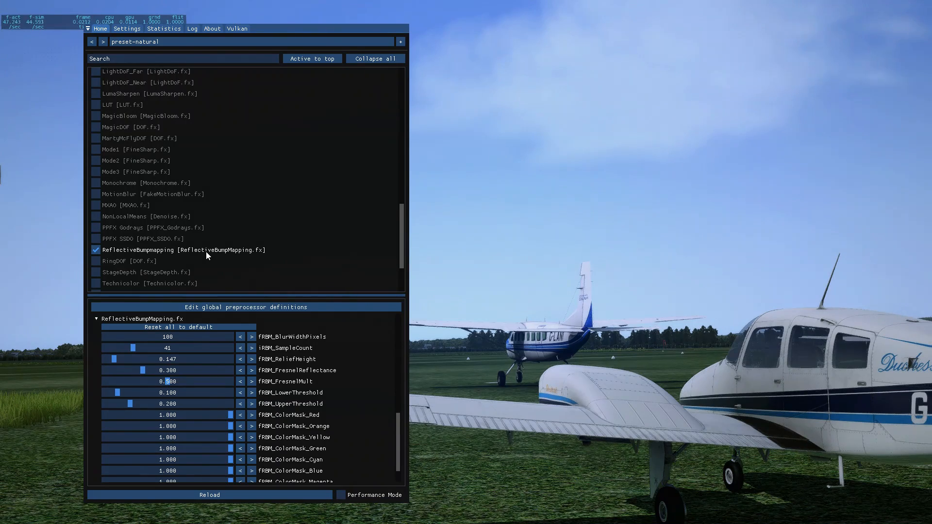
left_click(206, 251)
Try the Technicolor effect and toggle TriDither on and off, leaving both disabled.
scroll(170, 265, "down", 2)
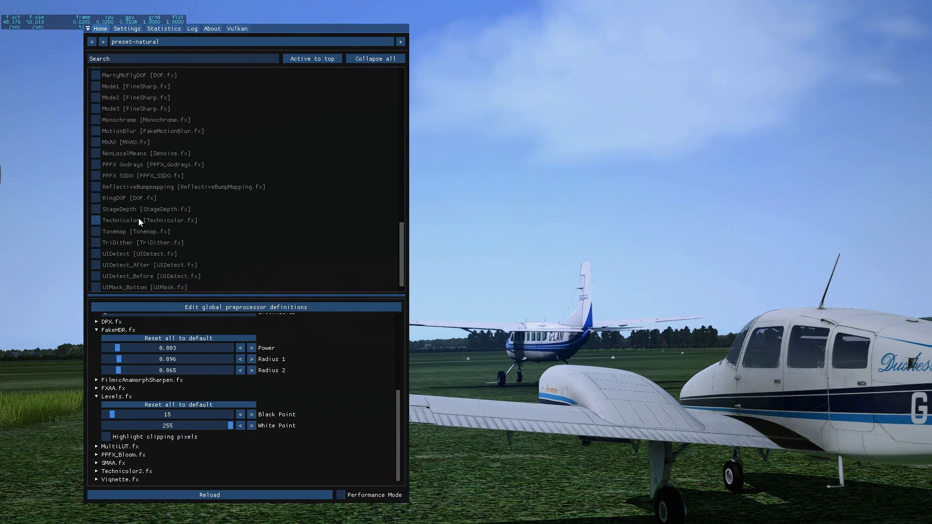
left_click(139, 221)
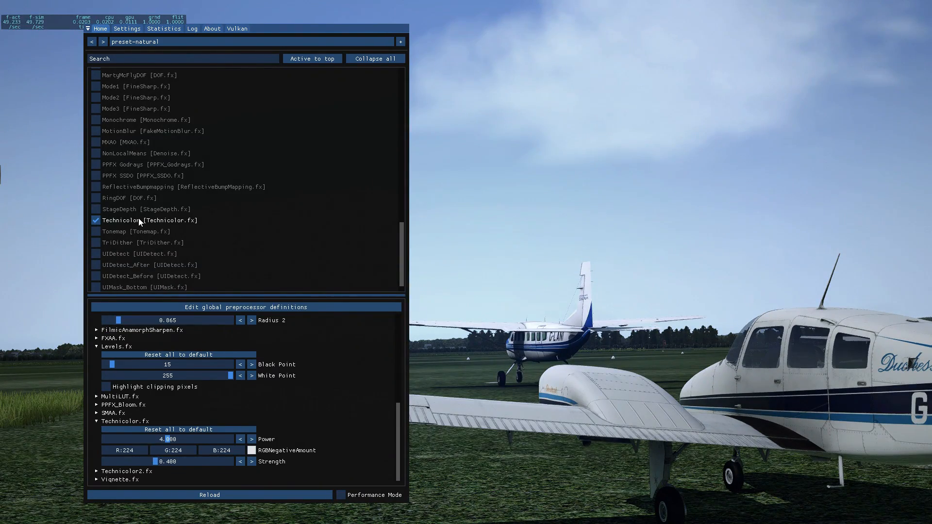
left_click(139, 220)
scroll(160, 240, "down", 1)
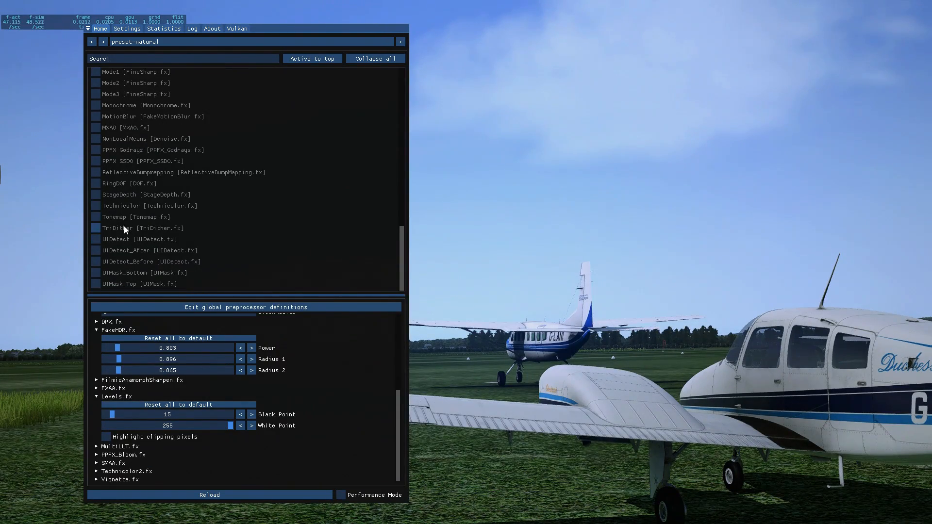
left_click(124, 227)
left_click(124, 227)
left_click(124, 226)
left_click(124, 226)
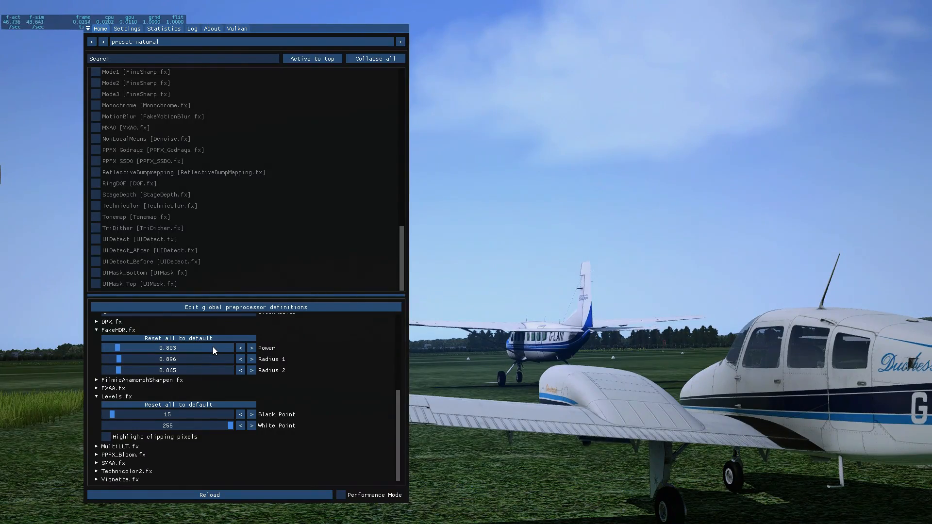
Close the ReShade overlay and, from the cockpit, release the parking brake and advance the throttles for takeoff.
key("Home")
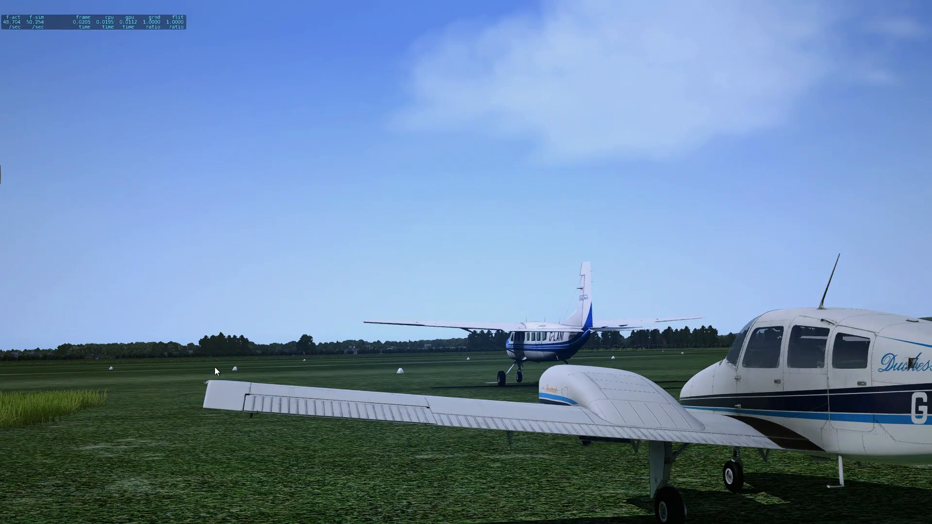
key("shift+9")
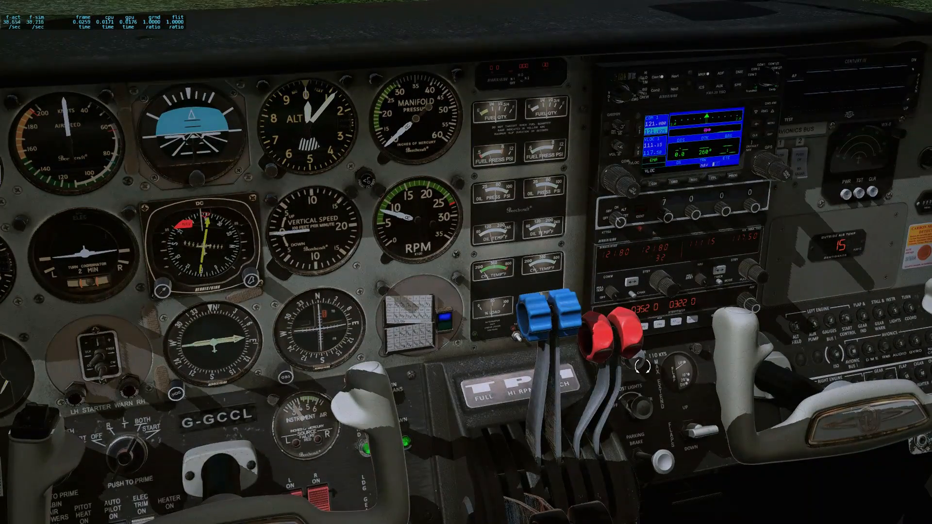
key("b")
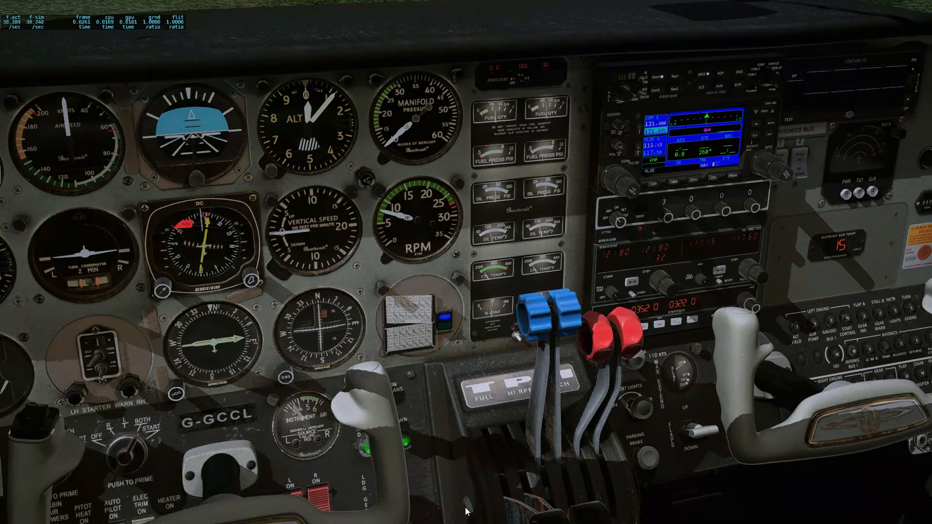
left_click_drag(465, 508, 465, 422)
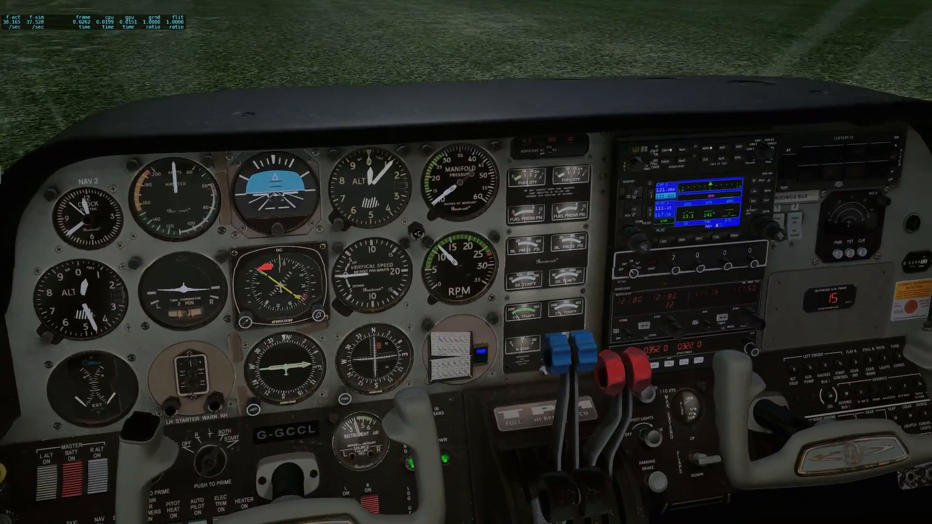
key("1")
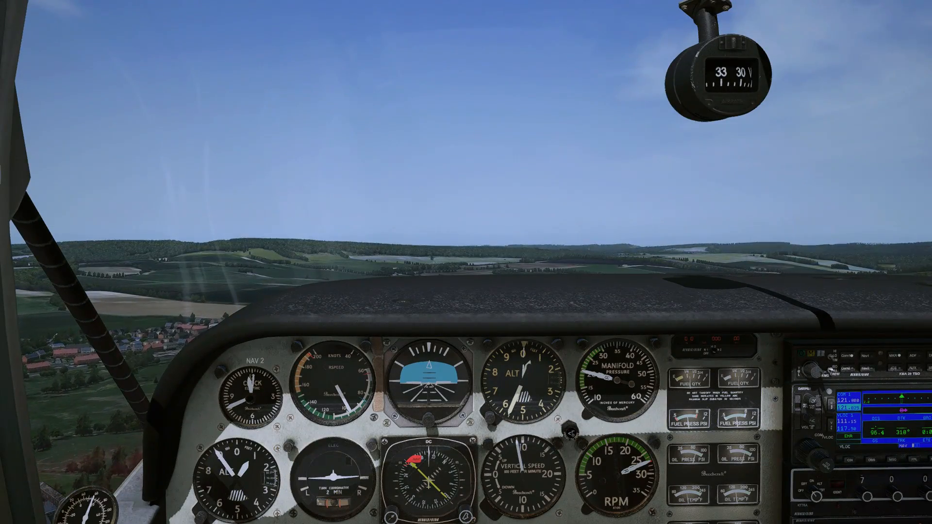
Toggle the ReShade effects in flight to compare the picture from the cockpit and the external chase view.
key("Scroll_Lock")
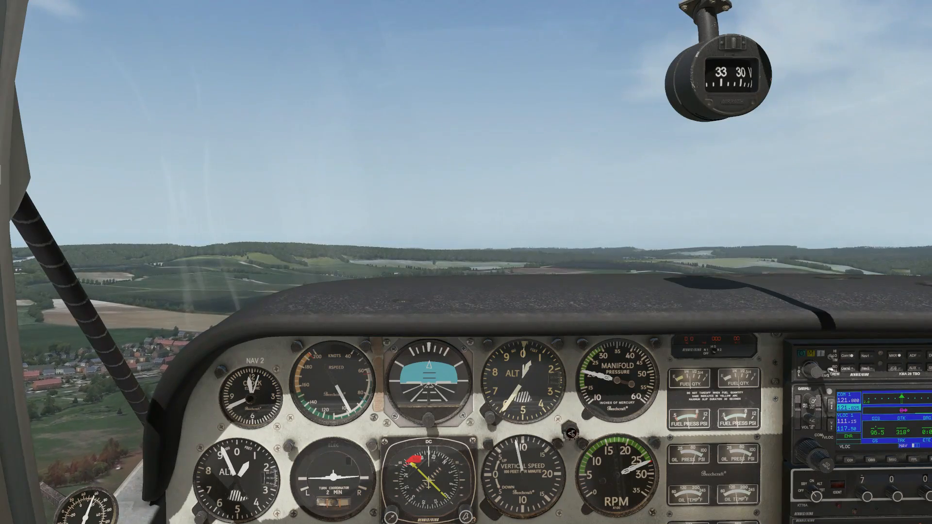
key("Scroll_Lock")
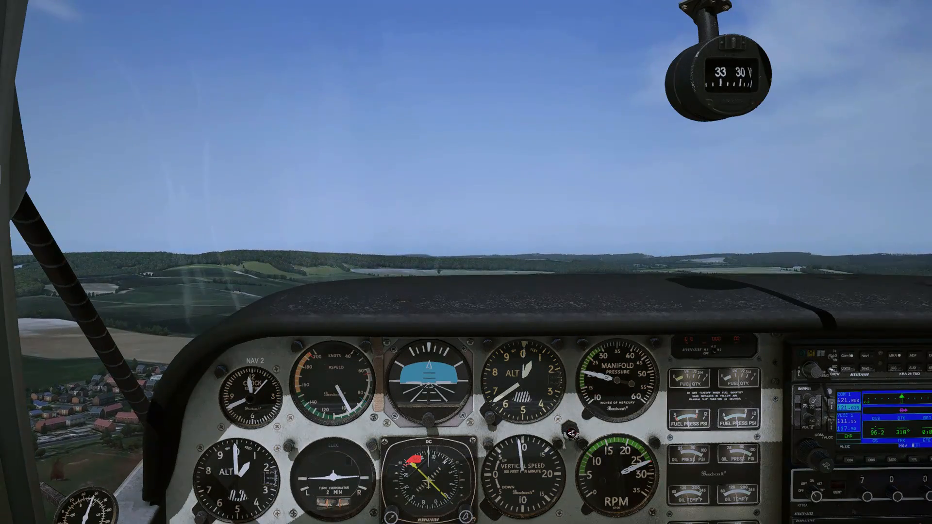
key("shift+8")
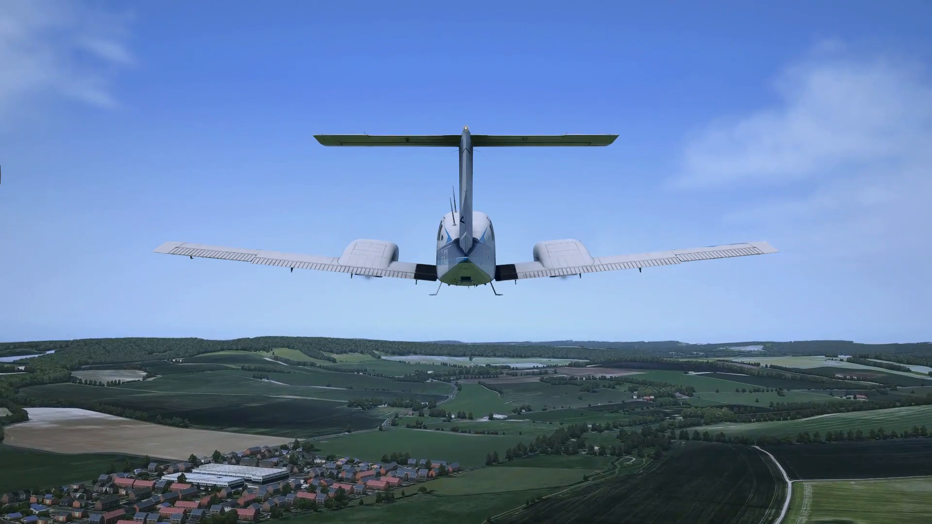
key("Scroll_Lock")
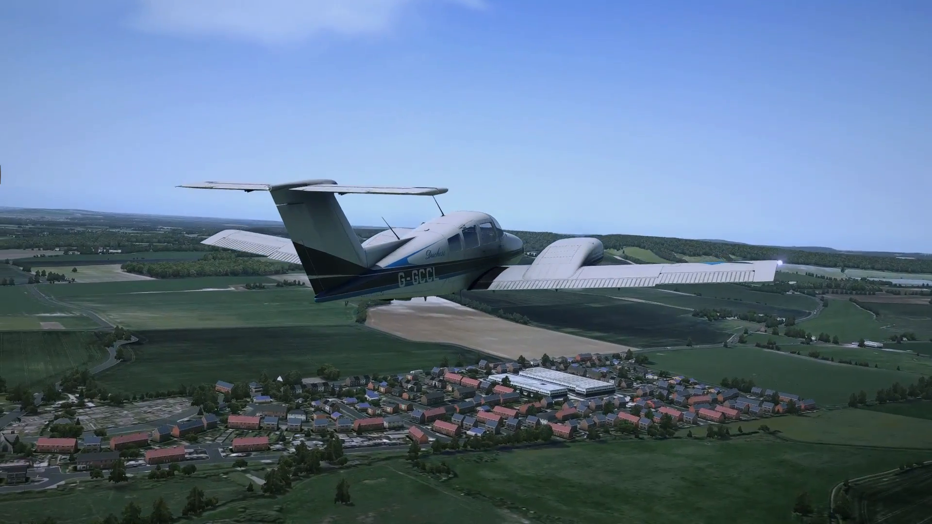